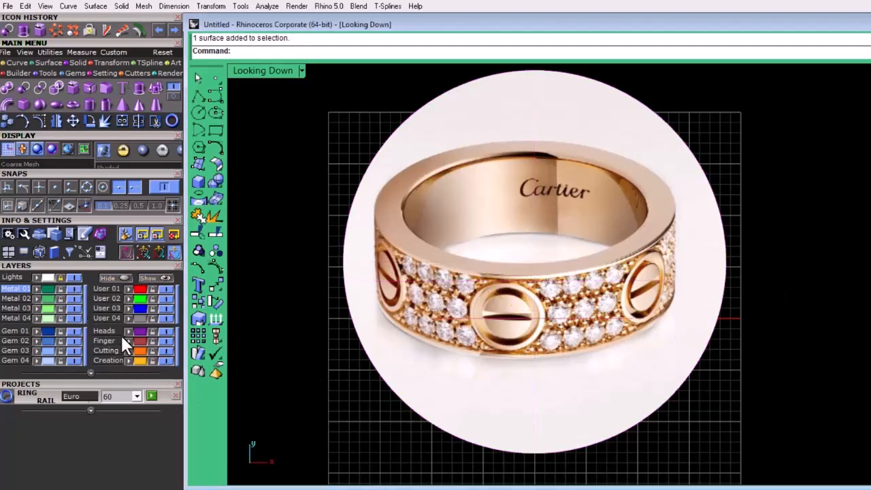
# Extrude the finger-size circle straight to both sides as an open surface with a distance of 4
pyautogui.click(95, 6)
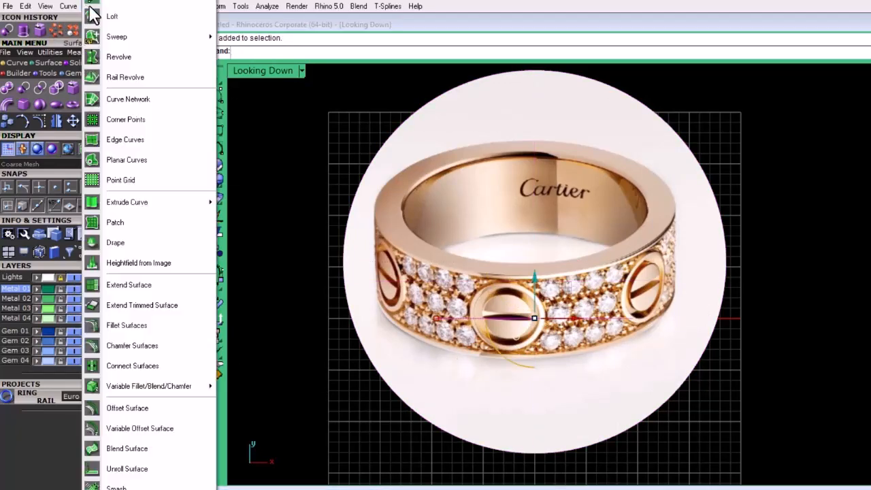
pyautogui.moveTo(140, 204)
pyautogui.click(255, 202)
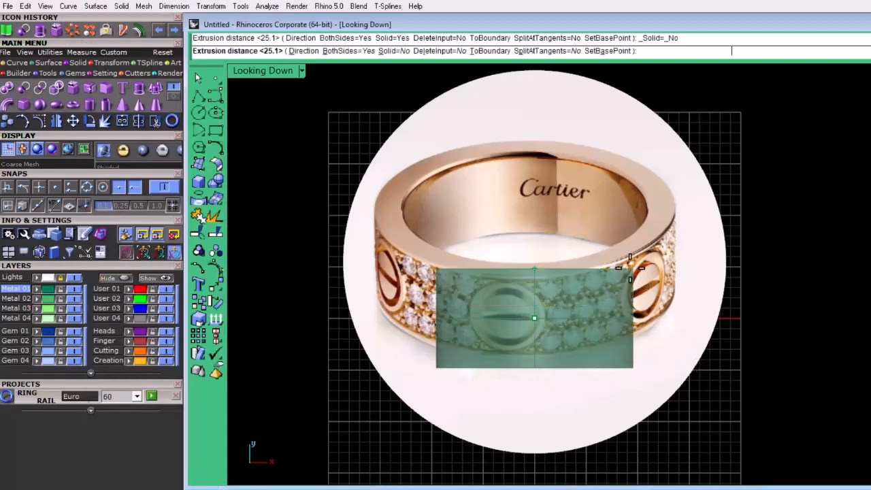
pyautogui.write('4')
pyautogui.press('Return')
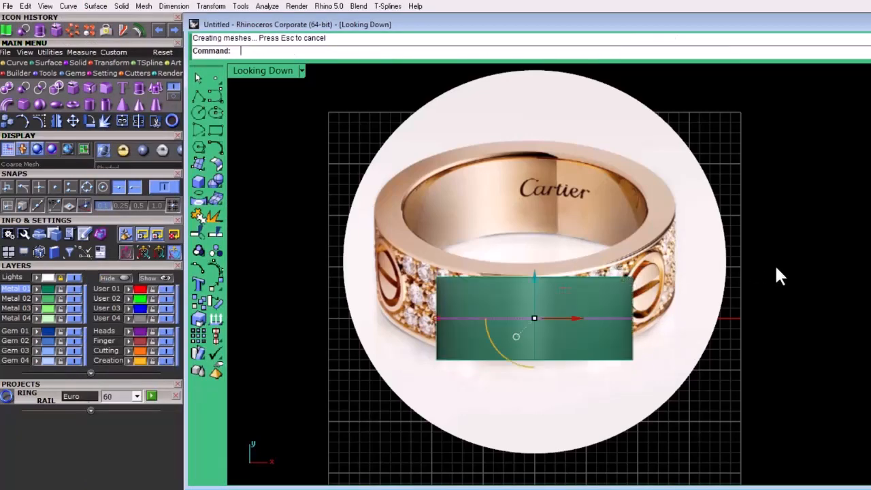
# Offset the extruded band surface outward on one side only to make a solid ring band
pyautogui.click(576, 300)
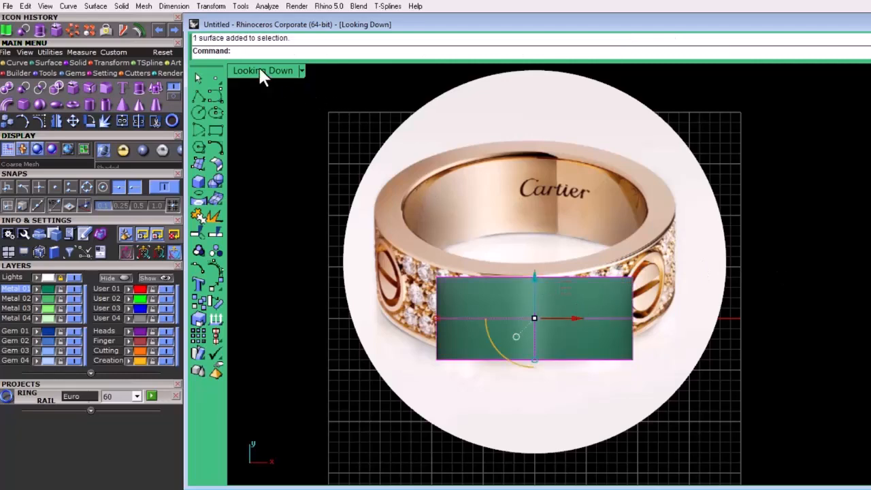
pyautogui.click(138, 30)
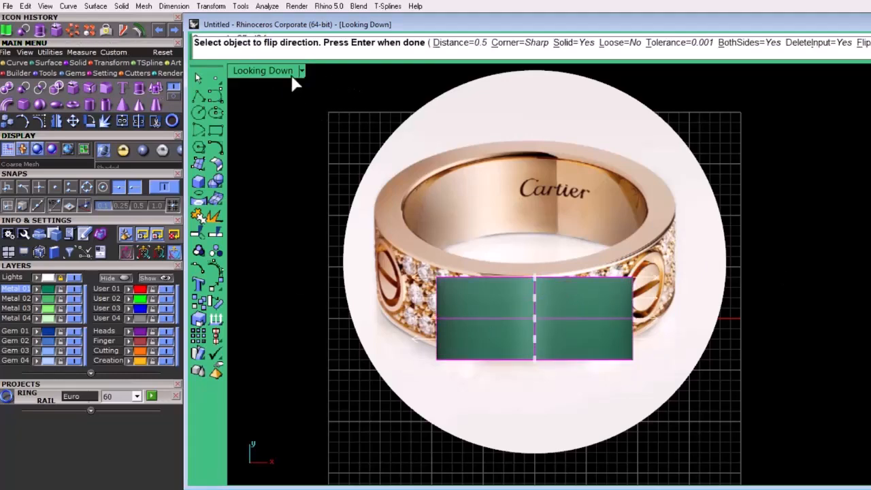
pyautogui.doubleClick(258, 72)
pyautogui.click(762, 43)
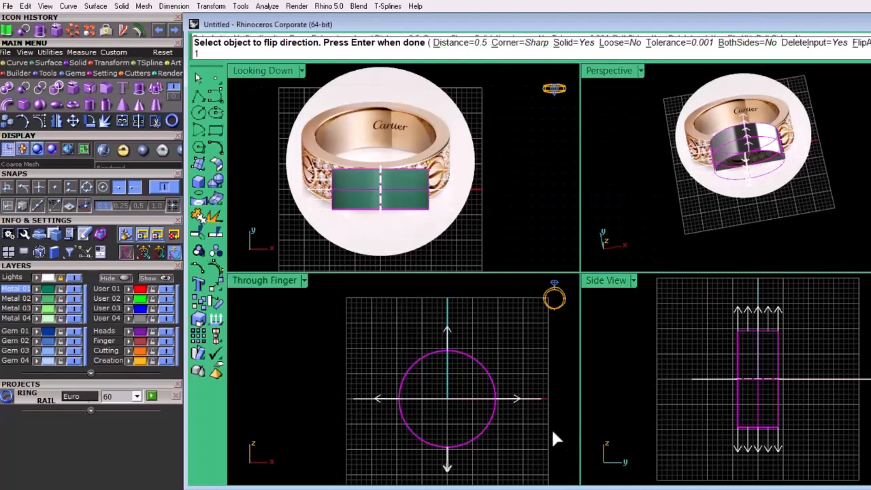
pyautogui.press('Return')
pyautogui.press('Return')
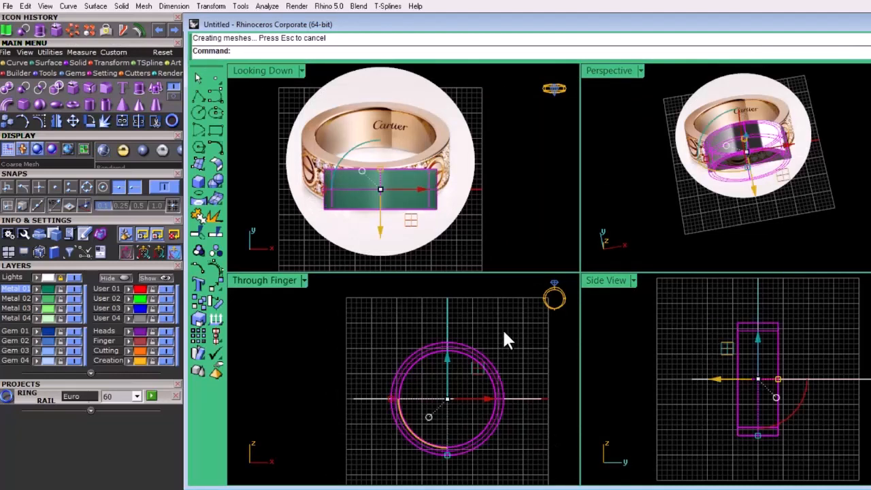
# Set the Perspective viewport to Shaded display and check the ring solid by selecting it
pyautogui.click(640, 71)
pyautogui.click(680, 33)
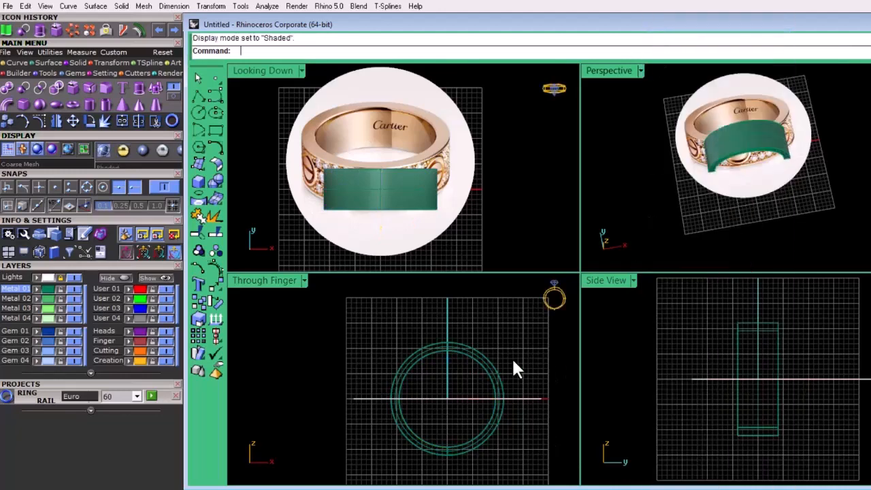
pyautogui.click(458, 345)
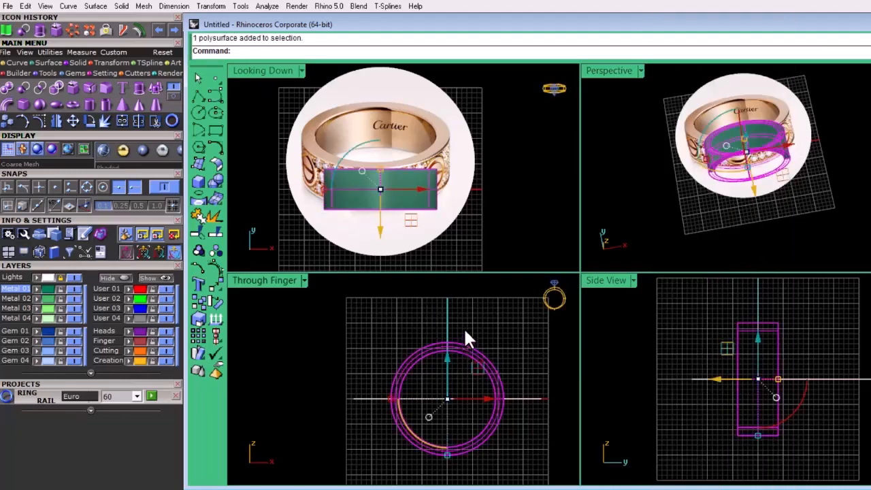
pyautogui.click(365, 351)
# Extract the outer and inner cylindrical surfaces from the ring band solid
pyautogui.click(70, 88)
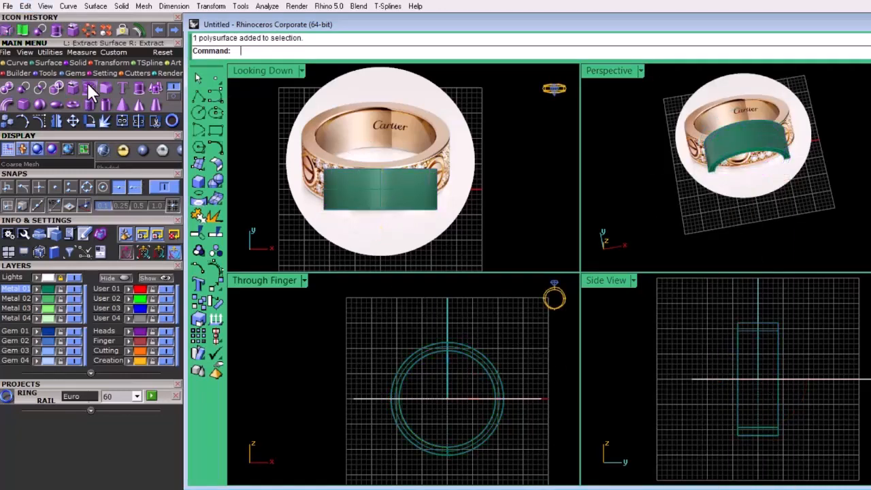
pyautogui.scroll(5, 707, 143)
pyautogui.click(752, 132)
pyautogui.rightClick(764, 130)
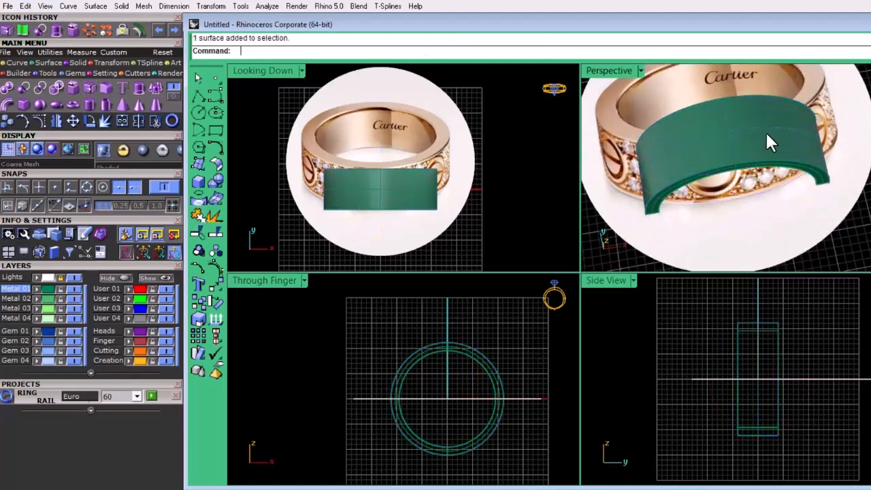
pyautogui.rightClick(765, 133)
pyautogui.click(795, 140)
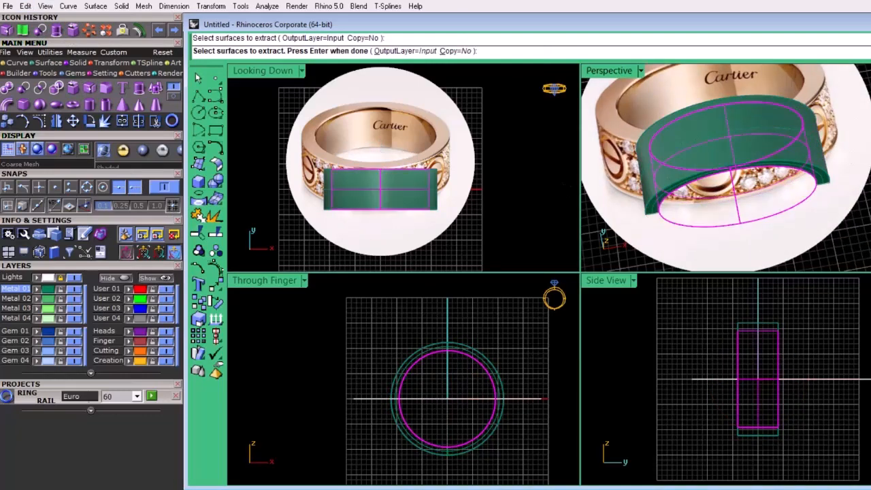
pyautogui.rightClick(799, 142)
# Create UV curves from the outer surface of the ring band to get its flat outline
pyautogui.click(752, 214)
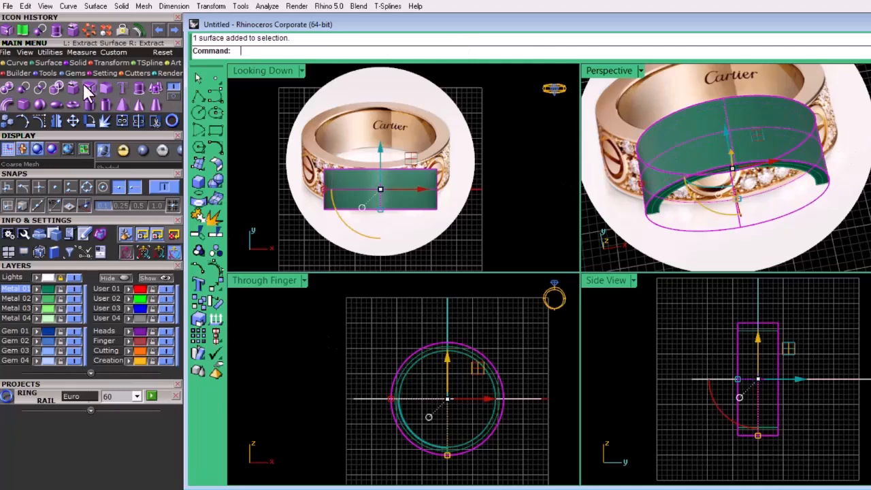
pyautogui.click(15, 63)
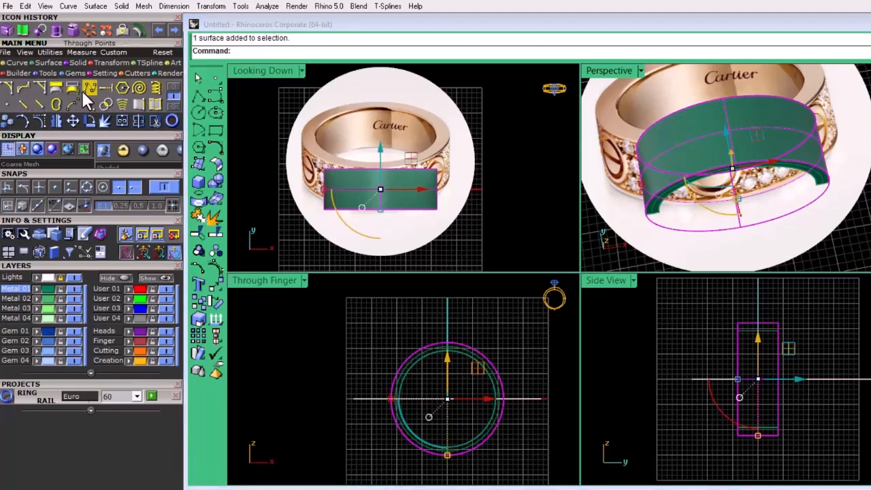
pyautogui.click(54, 90)
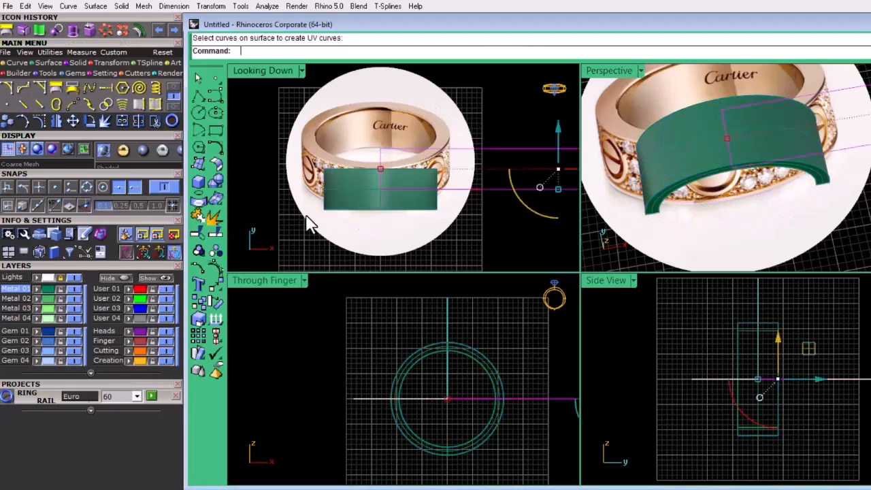
# Hide the Lights layer and move the flattened UV rectangle to the Cutting layer
pyautogui.click(74, 278)
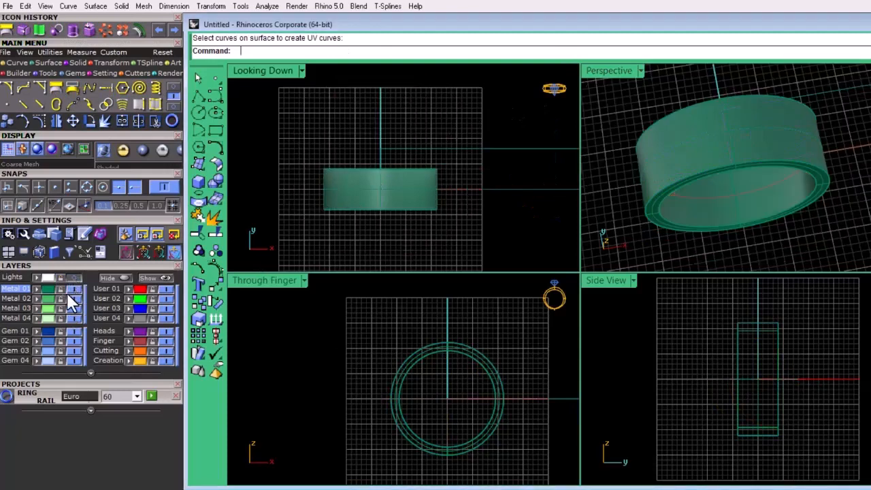
pyautogui.hotkey('ctrl', 'a')
pyautogui.click(454, 189)
pyautogui.click(128, 352)
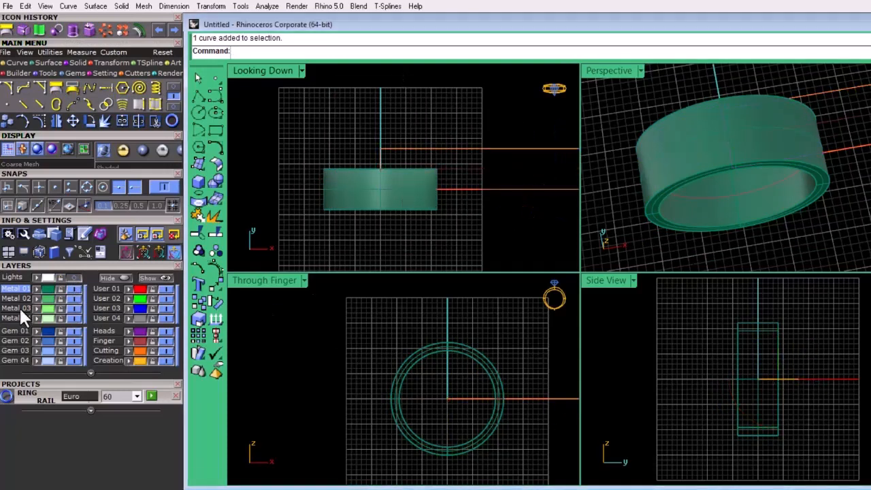
# Move the ring band geometry from Metal 01 to the Metal 04 layer and hide that layer
pyautogui.click(47, 289)
pyautogui.click(37, 317)
pyautogui.click(73, 318)
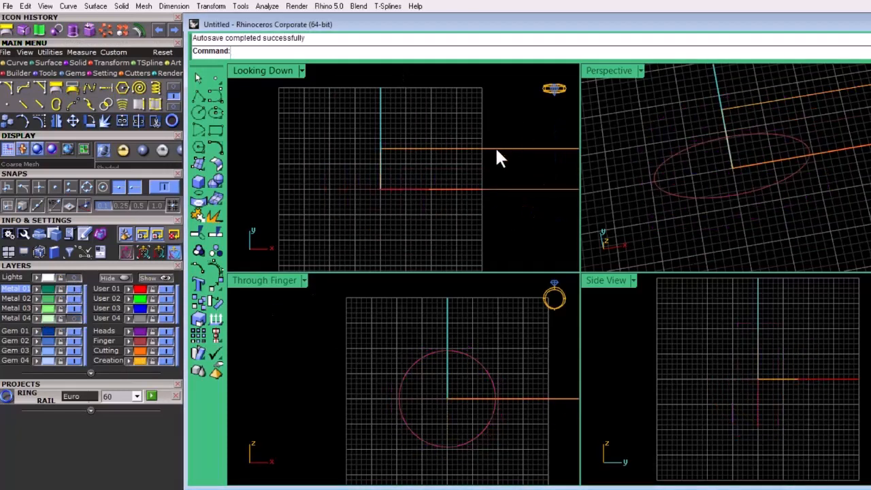
# Center the UV rectangle on the origin in X, Y and Z and hide the Finger layer
pyautogui.click(496, 149)
pyautogui.press('c')
pyautogui.press('Escape')
pyautogui.click(166, 340)
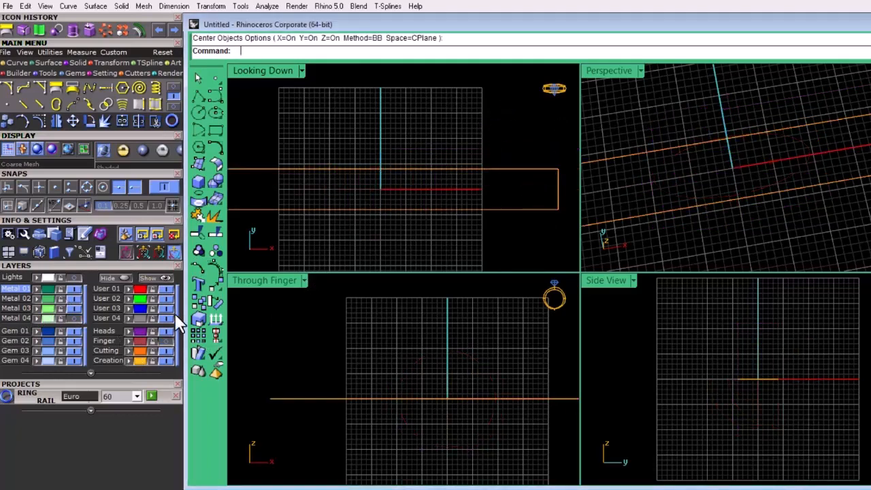
# In the maximized Looking Down view, draw a horizontal centre line between the midpoints of the rectangle's short sides
pyautogui.doubleClick(262, 71)
pyautogui.scroll(3, 463, 262)
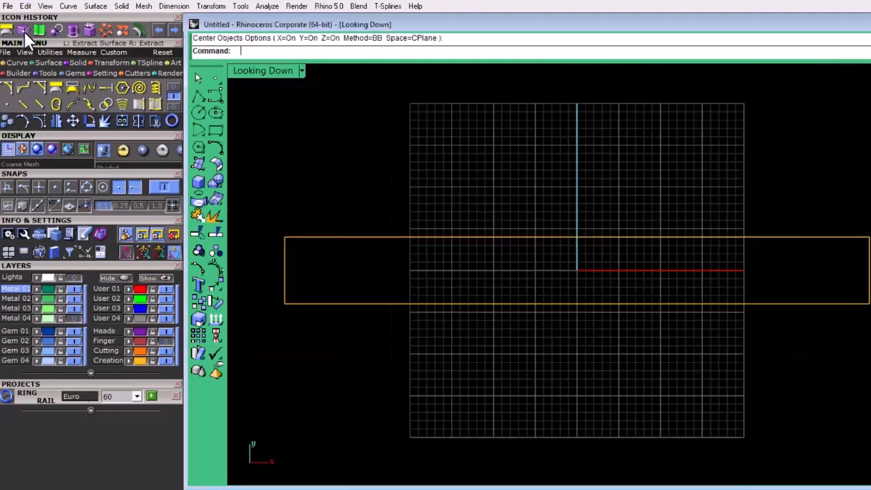
pyautogui.click(22, 87)
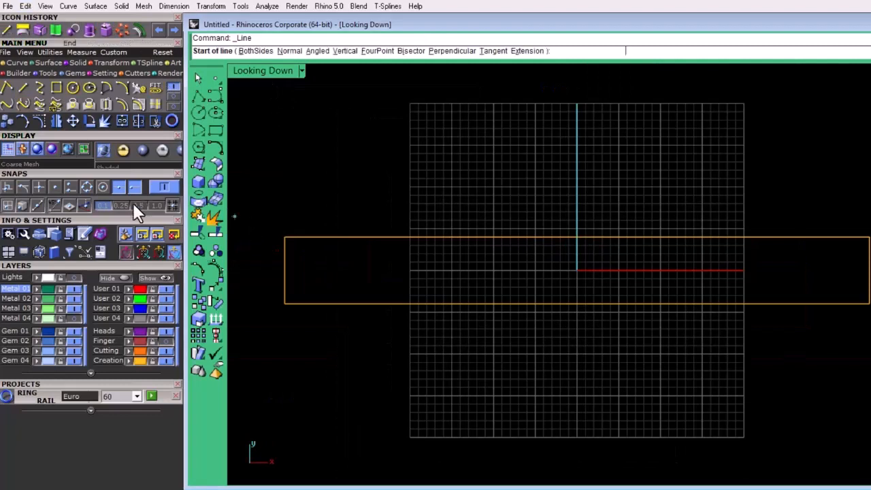
pyautogui.click(283, 269)
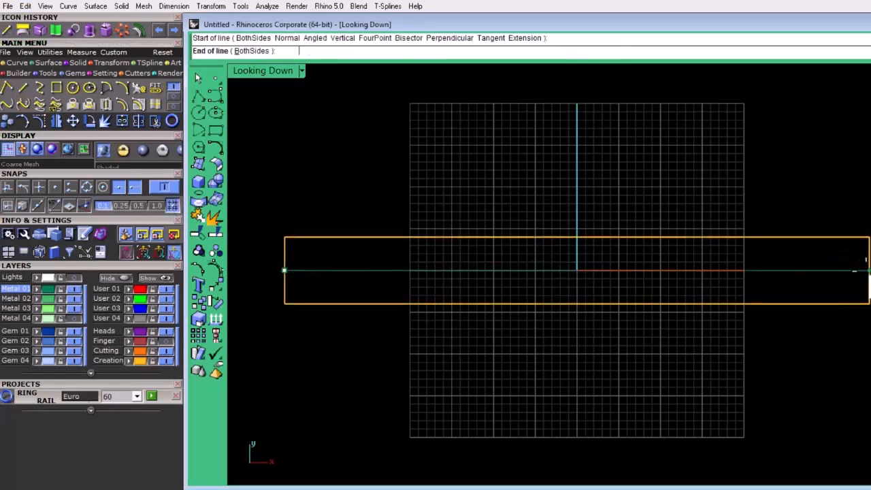
pyautogui.click(867, 271)
# Draw a vertical line from the midpoint of the rectangle's upper edge down to its centre
pyautogui.click(23, 87)
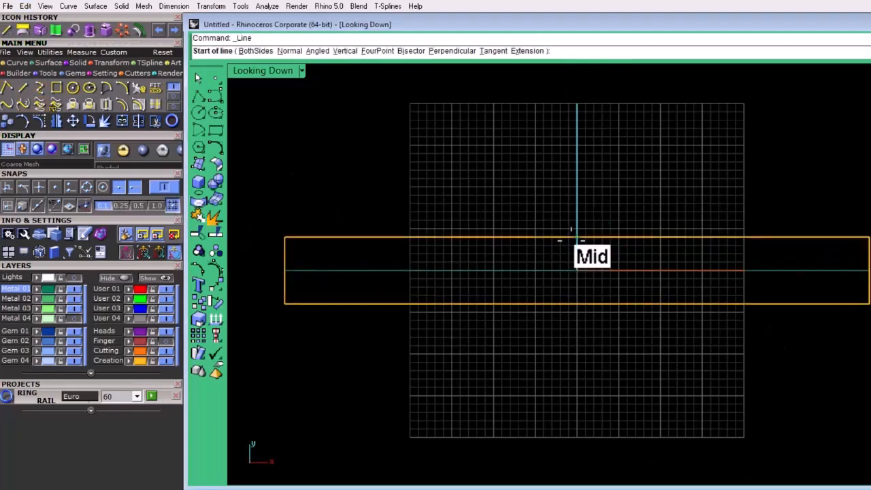
pyautogui.click(576, 238)
pyautogui.click(576, 270)
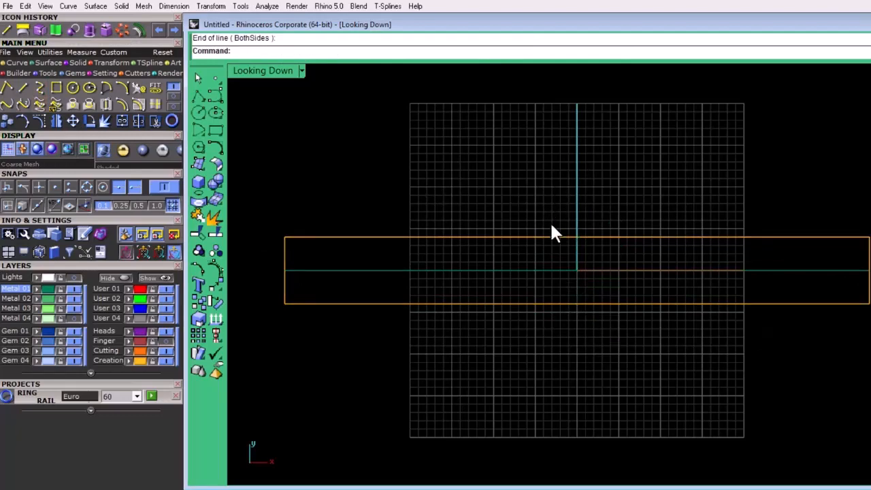
pyautogui.scroll(2, 265, 274)
pyautogui.scroll(-2, 272, 274)
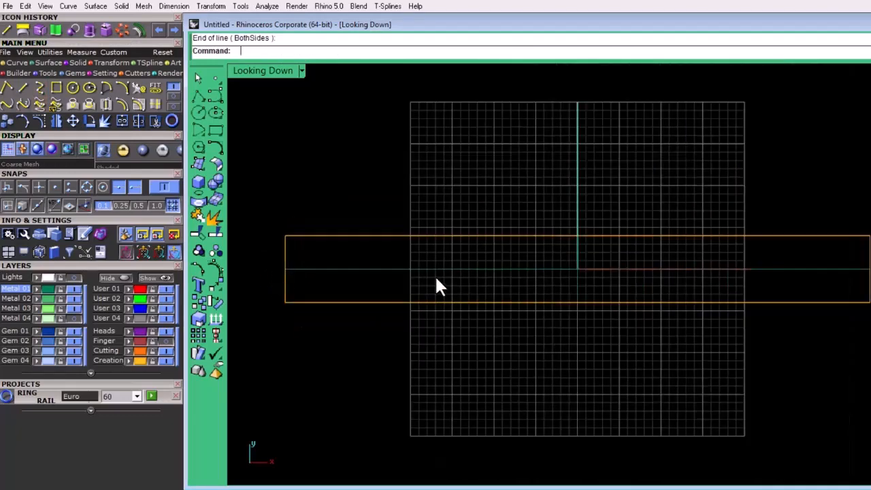
# Draw a circle centred on the rectangle's midpoint and scale it down slightly, keeping it inside the long edges
pyautogui.click(73, 87)
pyautogui.scroll(3, 577, 271)
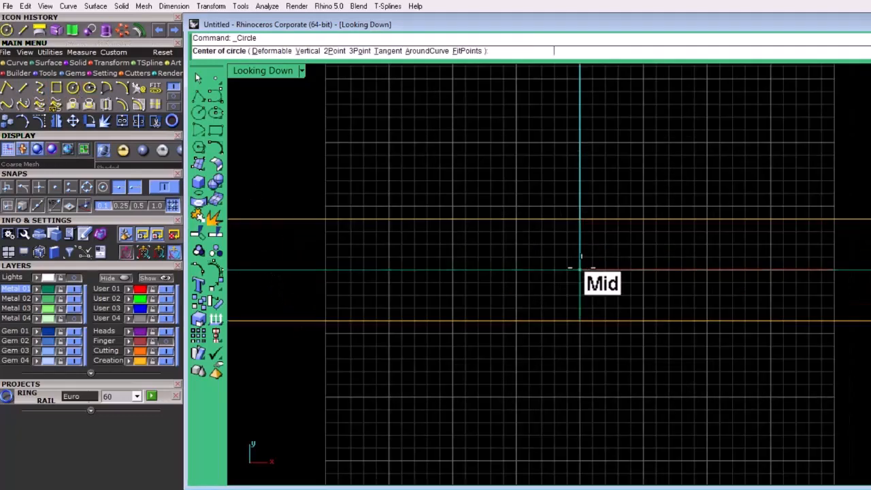
pyautogui.click(578, 271)
pyautogui.scroll(2, 587, 231)
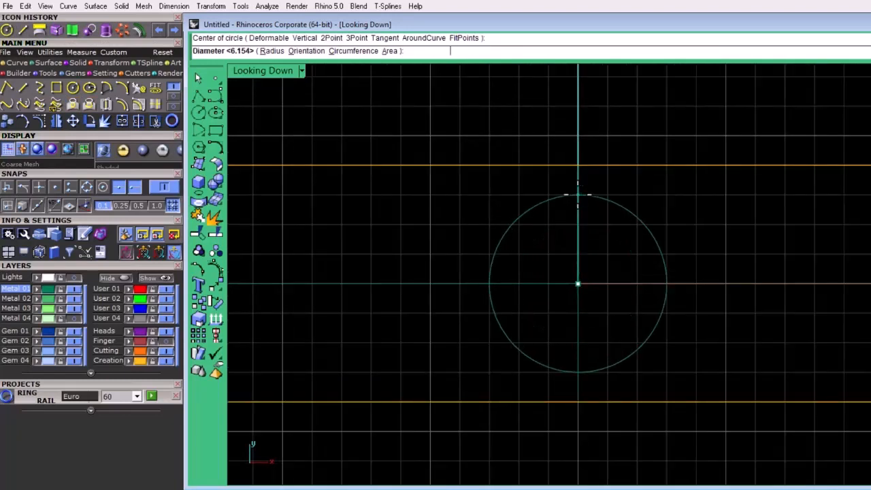
pyautogui.click(578, 195)
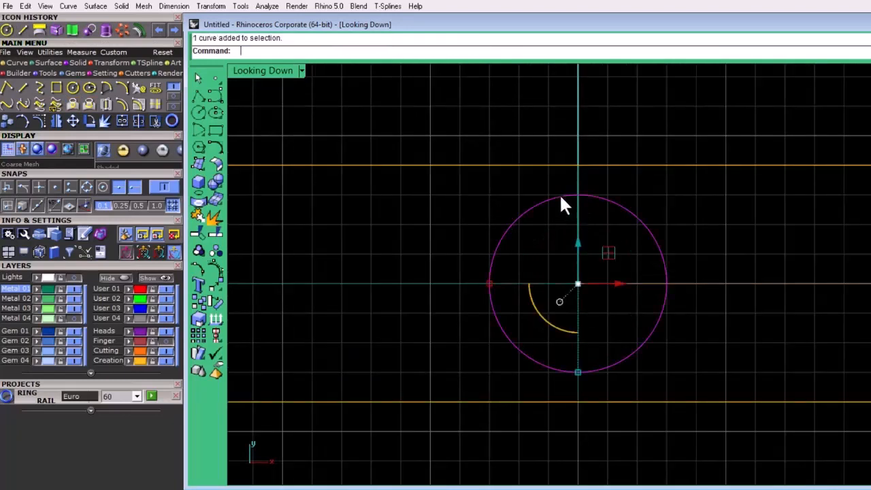
pyautogui.moveTo(491, 282); pyautogui.dragTo(492, 285)
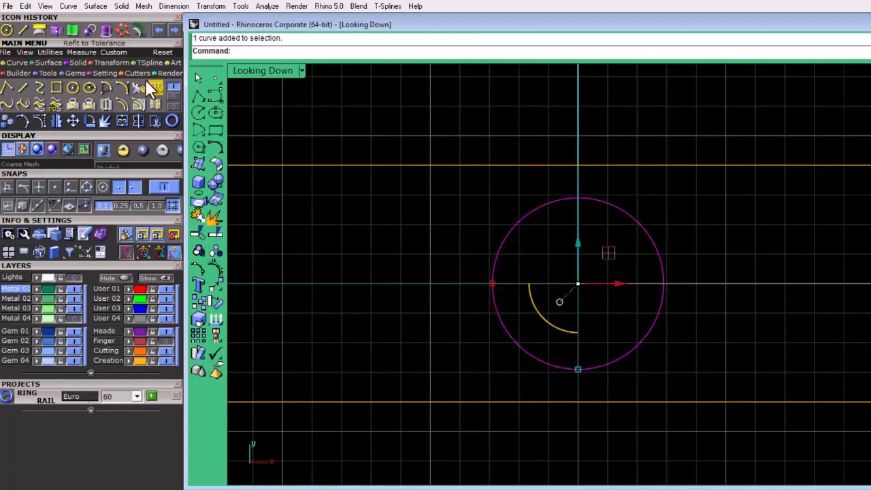
# Offset the circle inward to form the inner outline of the screw motif
pyautogui.click(139, 121)
pyautogui.click(581, 222)
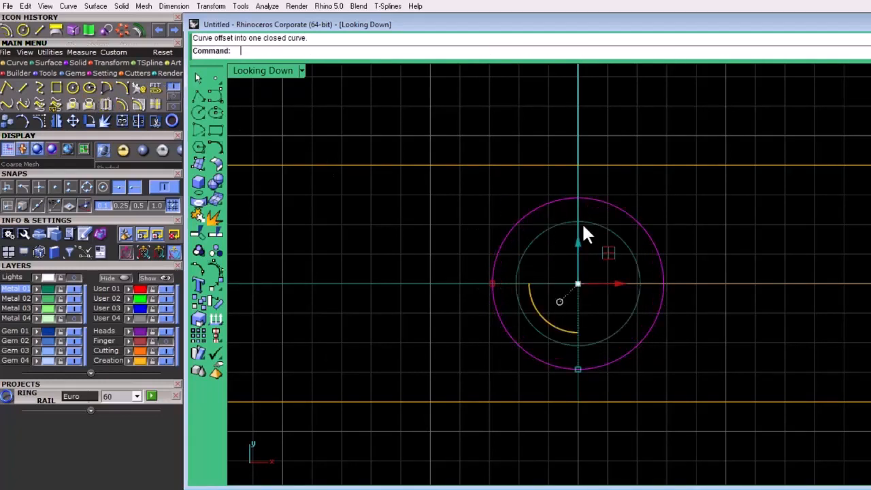
pyautogui.click(515, 278)
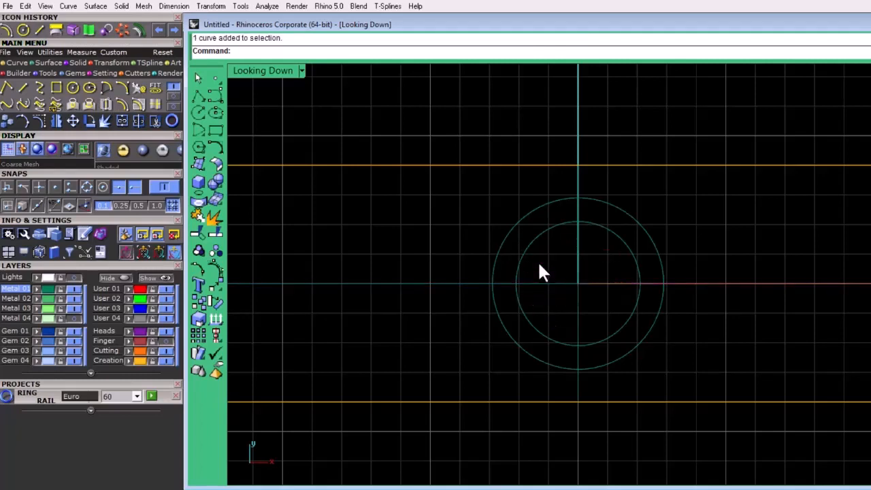
# Enable the Near snap, draw a horizontal line across the full width of the outer circle, and select it
pyautogui.click(23, 87)
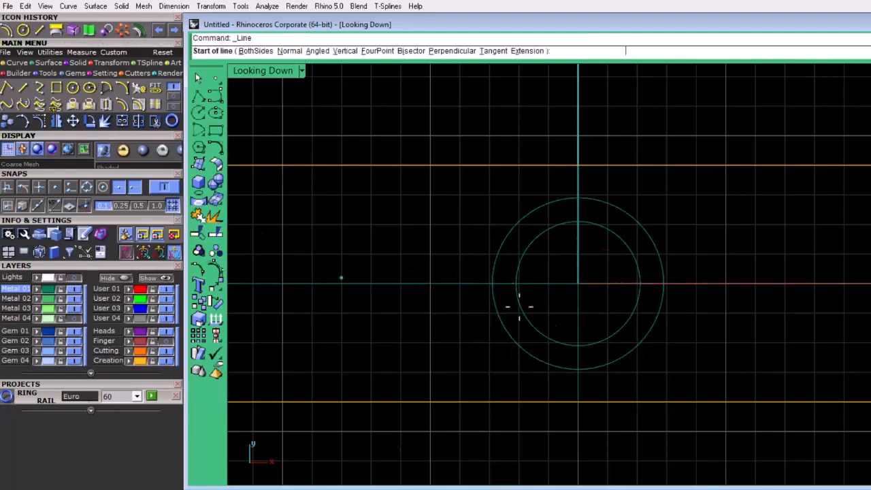
pyautogui.click(71, 187)
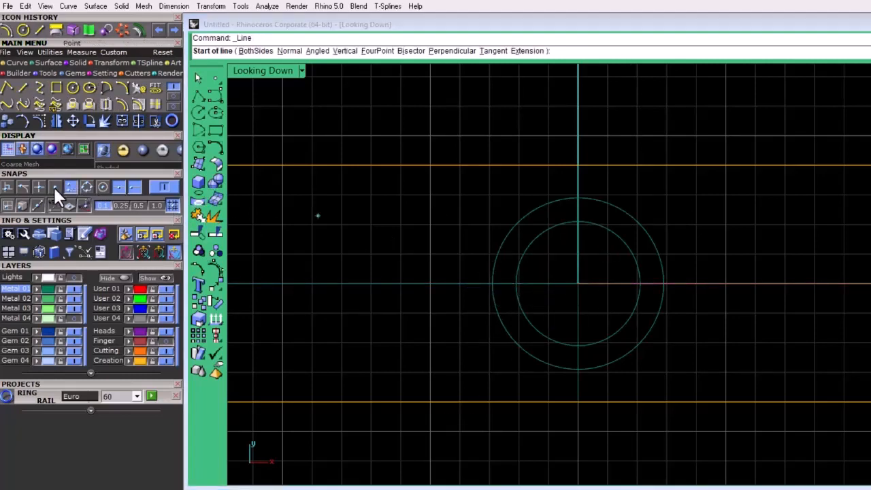
pyautogui.click(491, 281)
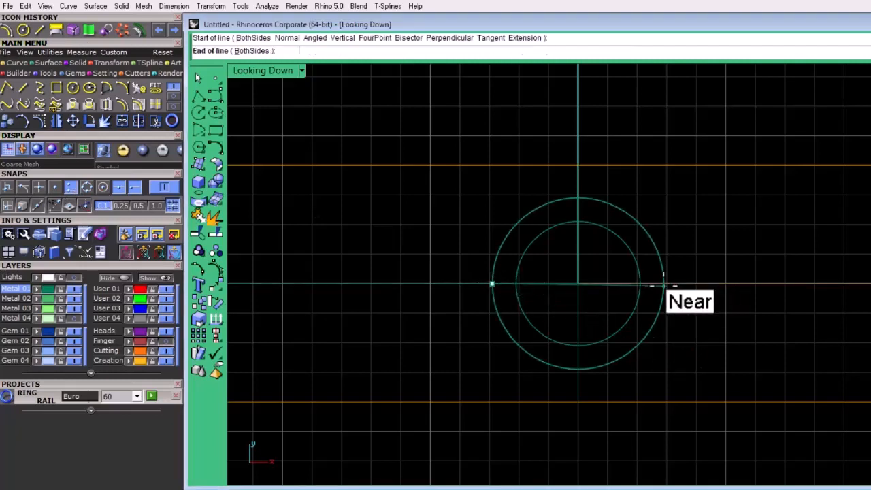
pyautogui.click(661, 282)
pyautogui.click(586, 285)
pyautogui.click(618, 326)
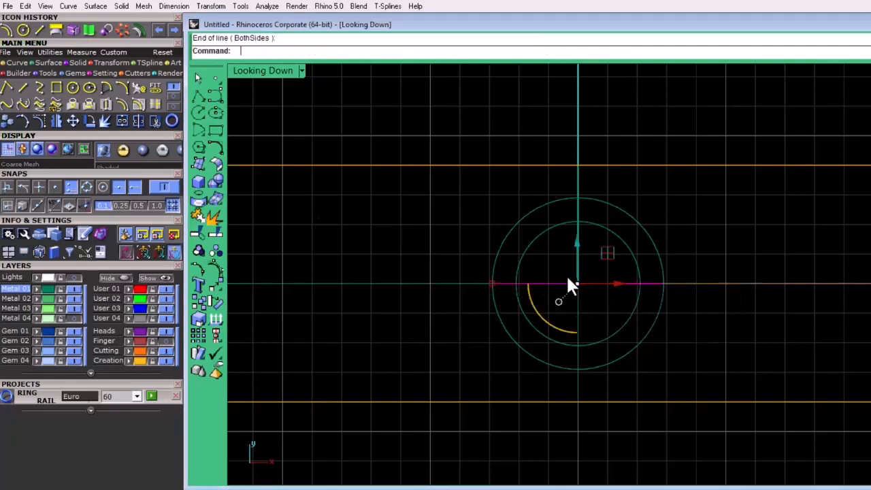
# Create parallel copies of the horizontal line at equal distances above and below the circles' centre for the screw slot
pyautogui.click(171, 118)
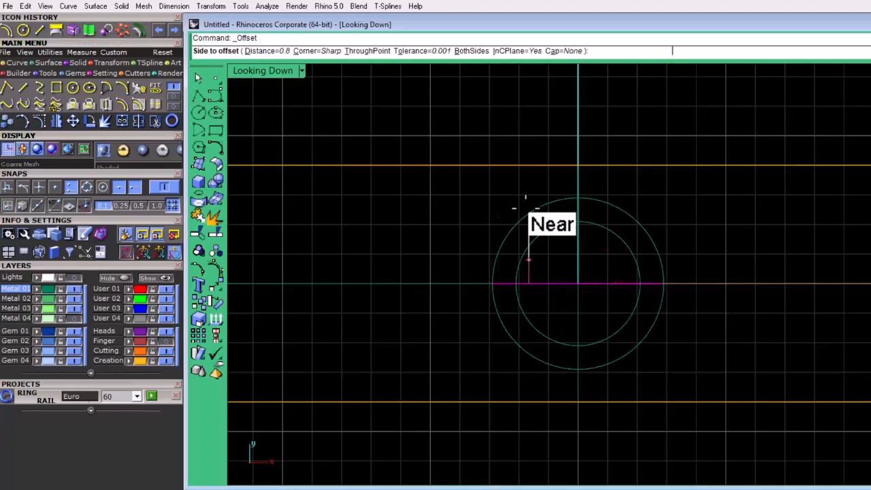
pyautogui.click(525, 204)
pyautogui.click(557, 273)
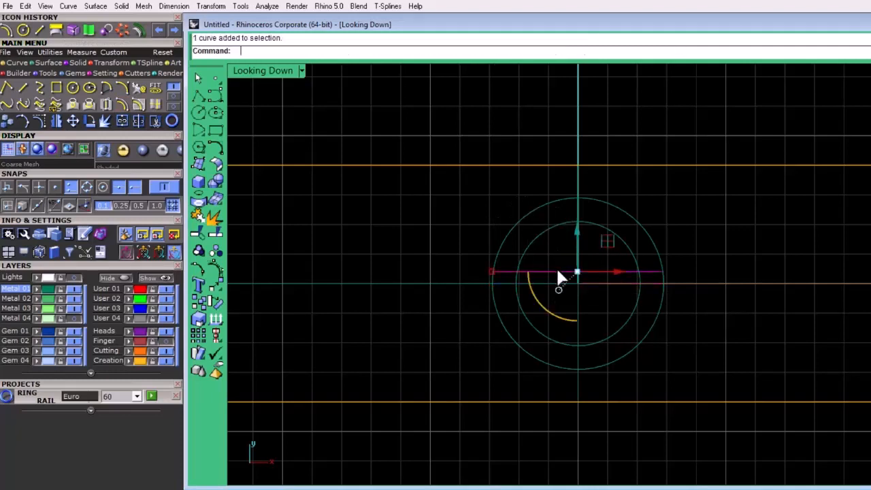
pyautogui.press('Return')
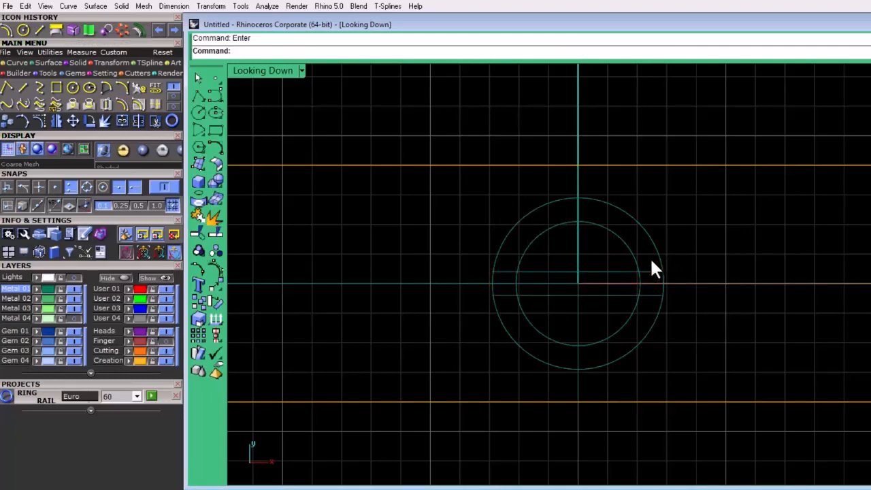
# Move the long horizontal construction line to the Creation layer and hide that layer
pyautogui.click(416, 283)
pyautogui.click(131, 361)
pyautogui.click(296, 235)
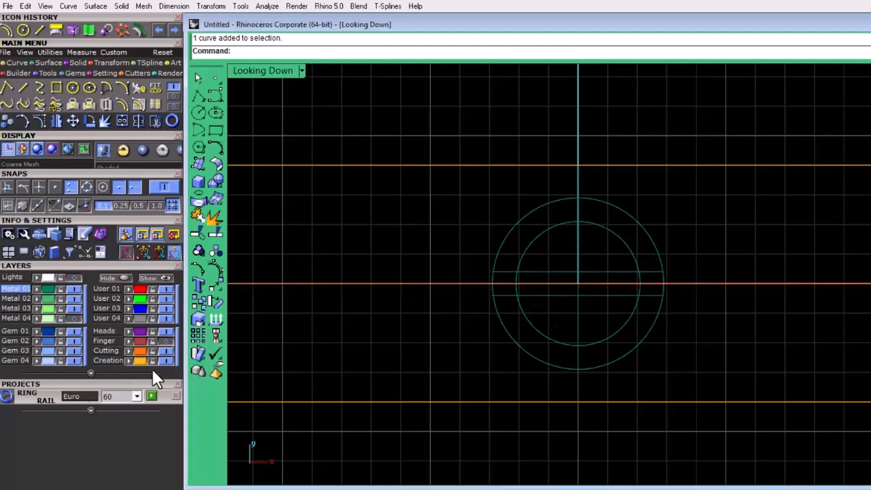
pyautogui.click(165, 361)
# Trim all motif curves against each other, removing the inner circle between the parallel lines and the line ends outside it
pyautogui.hotkey('ctrl', 'a')
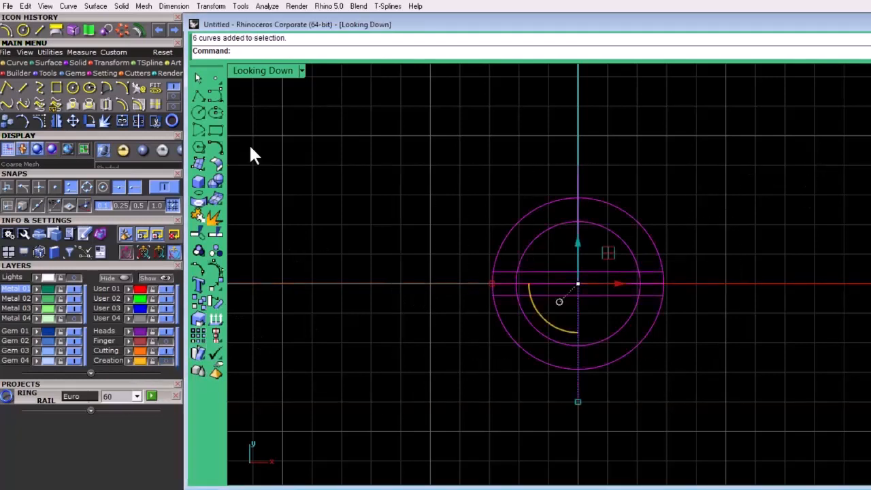
pyautogui.click(155, 121)
pyautogui.click(642, 281)
pyautogui.click(644, 284)
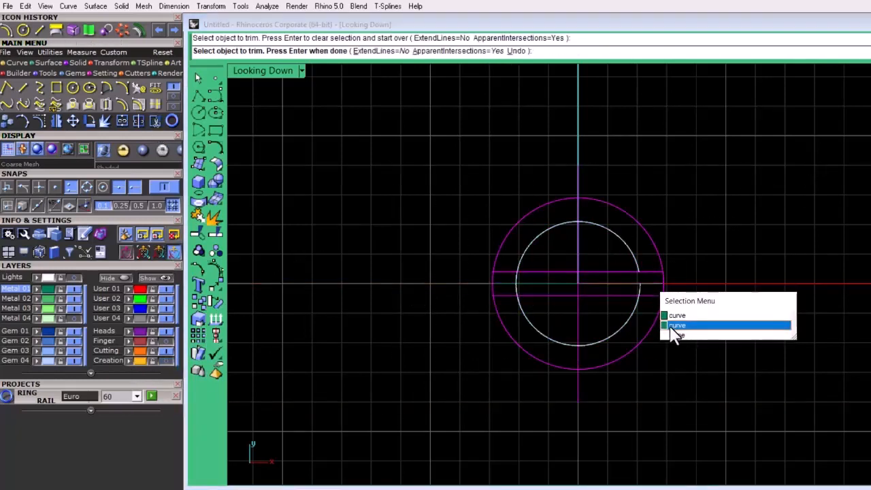
pyautogui.click(640, 289)
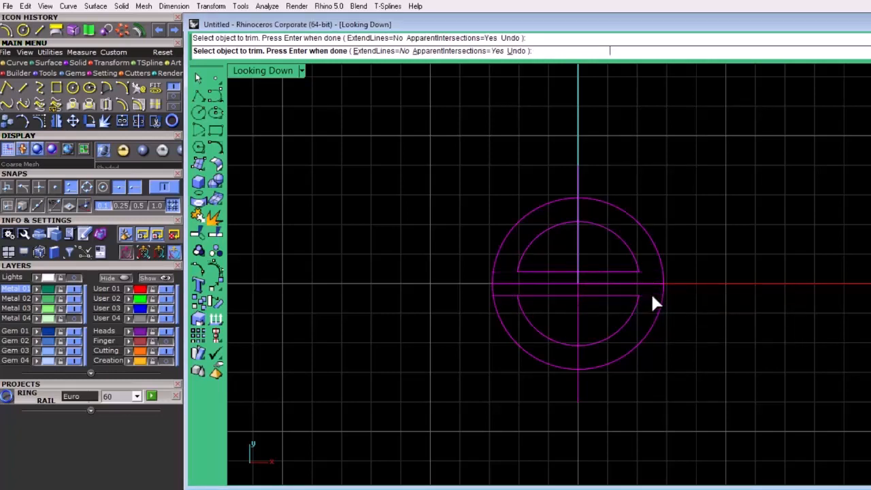
pyautogui.press('Return')
# Delete the leftover line stubs at the outer circle and the horizontal line through the motif's centre
pyautogui.scroll(3, 484, 268)
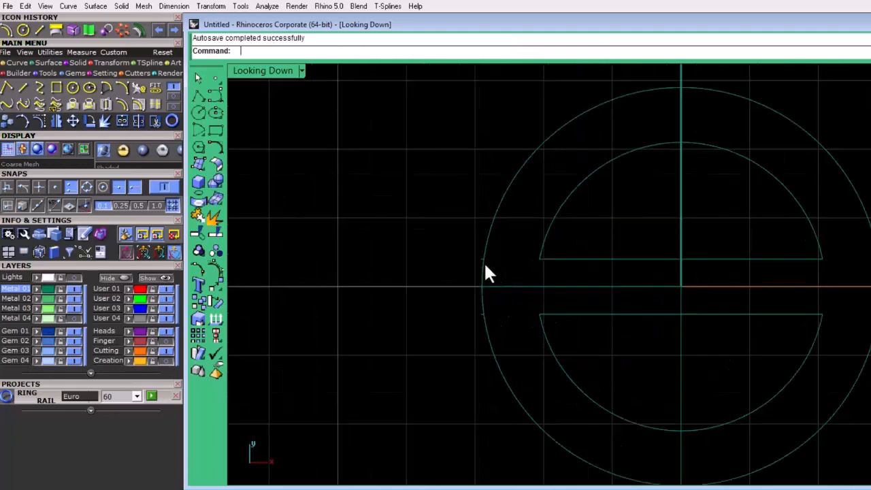
pyautogui.click(484, 268)
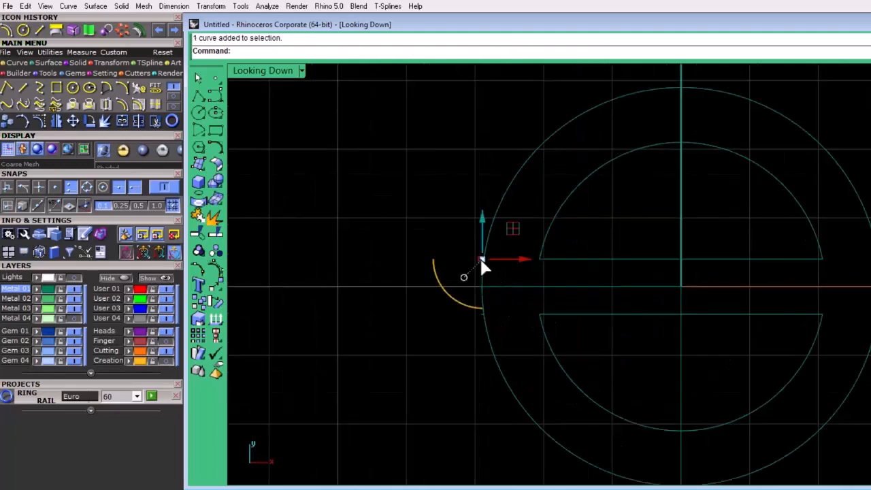
pyautogui.click(482, 314)
pyautogui.click(511, 349)
pyautogui.press('Delete')
pyautogui.scroll(-6, 677, 339)
pyautogui.moveTo(677, 339); pyautogui.dragTo(583, 320, button='right')
pyautogui.click(582, 294)
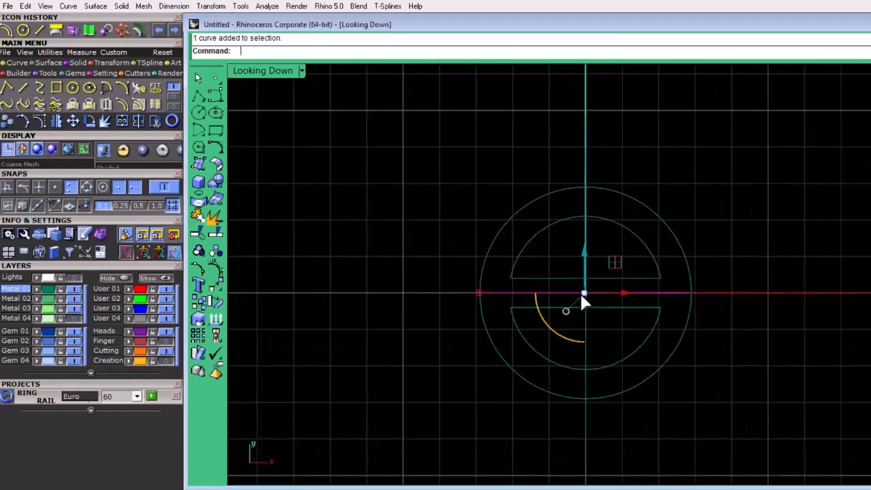
pyautogui.press('Delete')
pyautogui.scroll(-2, 741, 224)
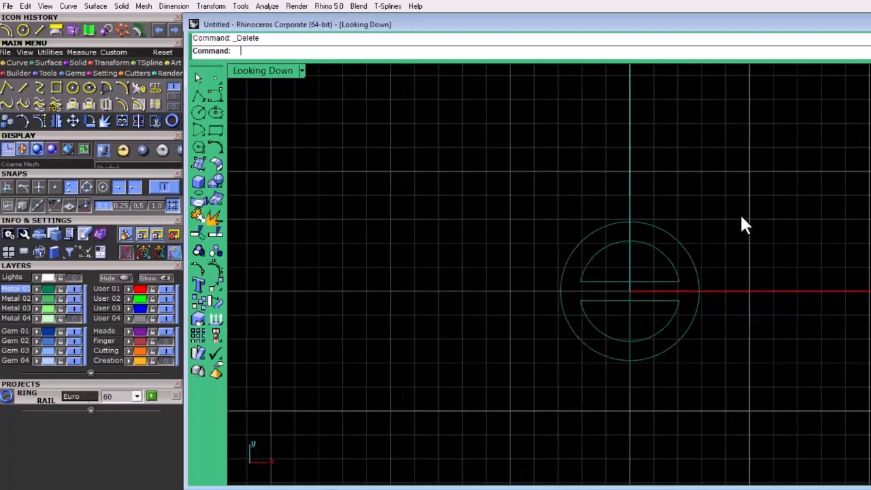
# Join the motif curves into closed half-moon outlines
pyautogui.hotkey('ctrl', 'a')
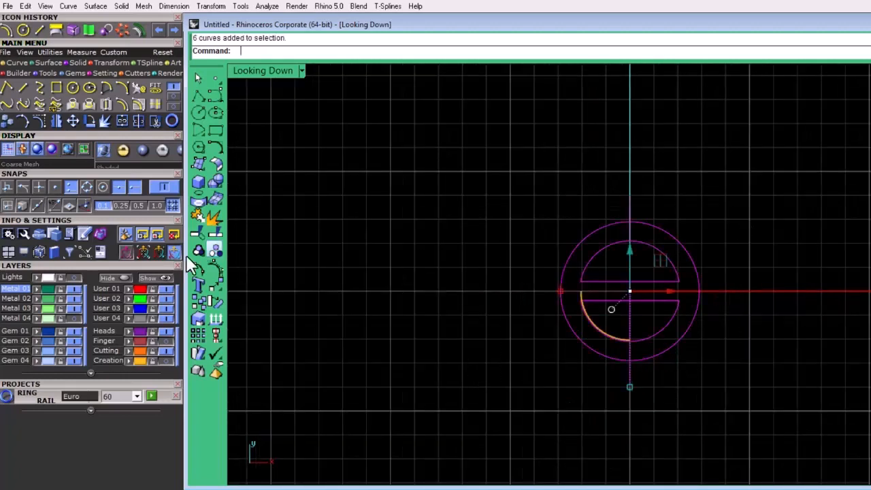
pyautogui.click(120, 117)
pyautogui.click(668, 268)
pyautogui.click(683, 245)
# Delete the vertical construction line running through the motif's centre
pyautogui.click(641, 295)
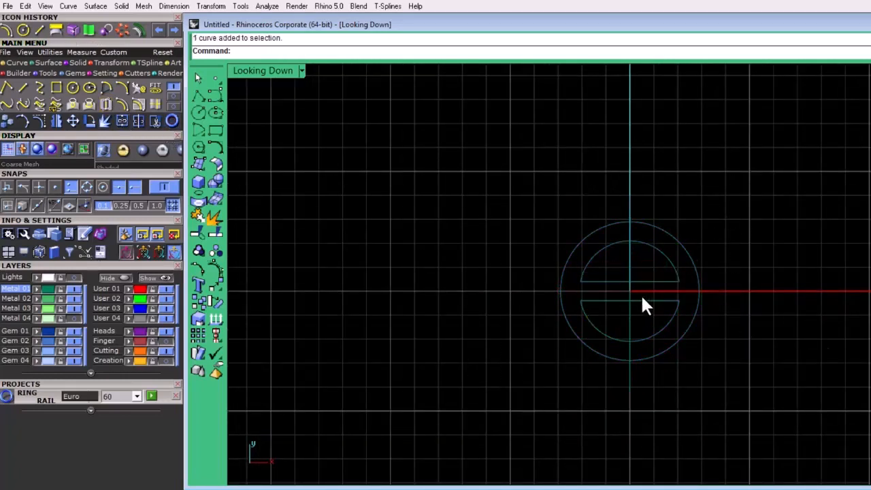
pyautogui.doubleClick(276, 71)
pyautogui.moveTo(723, 152); pyautogui.dragTo(748, 212, button='right')
pyautogui.scroll(2, 748, 213)
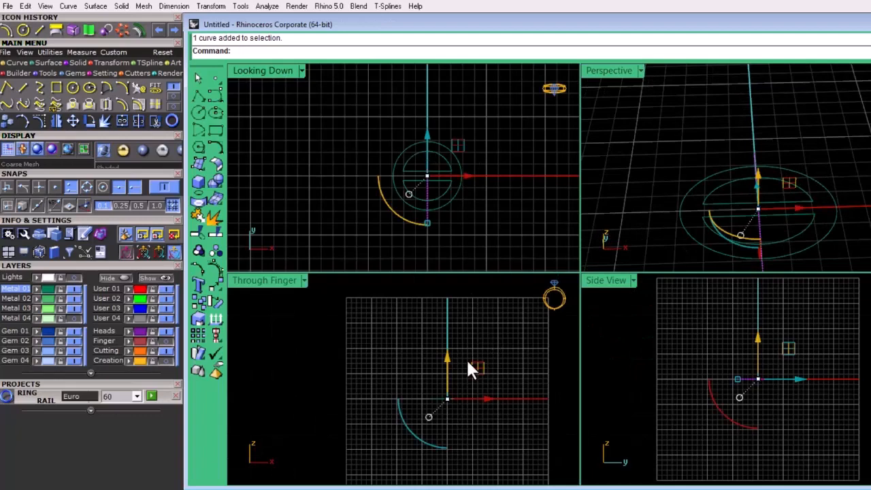
pyautogui.scroll(2, 444, 215)
pyautogui.scroll(-2, 444, 216)
pyautogui.moveTo(773, 173); pyautogui.dragTo(627, 170, button='right')
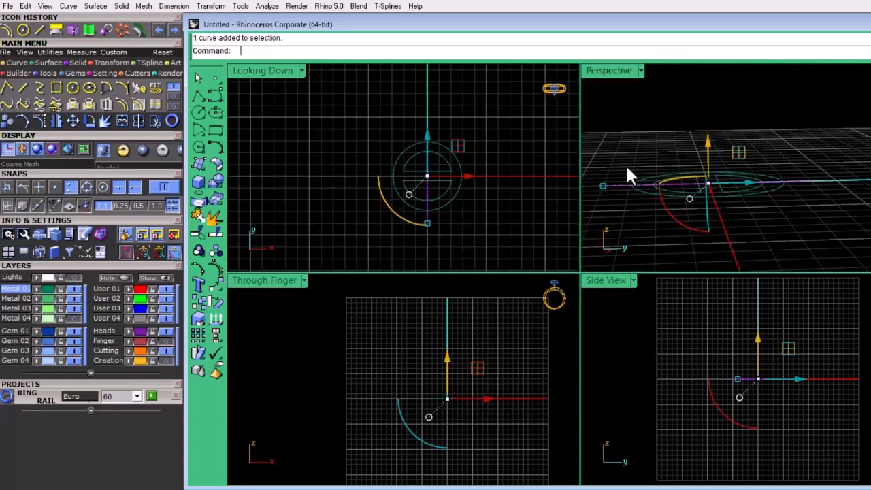
pyautogui.press('Delete')
# Select the three motif curves and move them to the User 03 layer
pyautogui.scroll(-5, 455, 198)
pyautogui.scroll(7, 432, 195)
pyautogui.moveTo(499, 129); pyautogui.dragTo(374, 203)
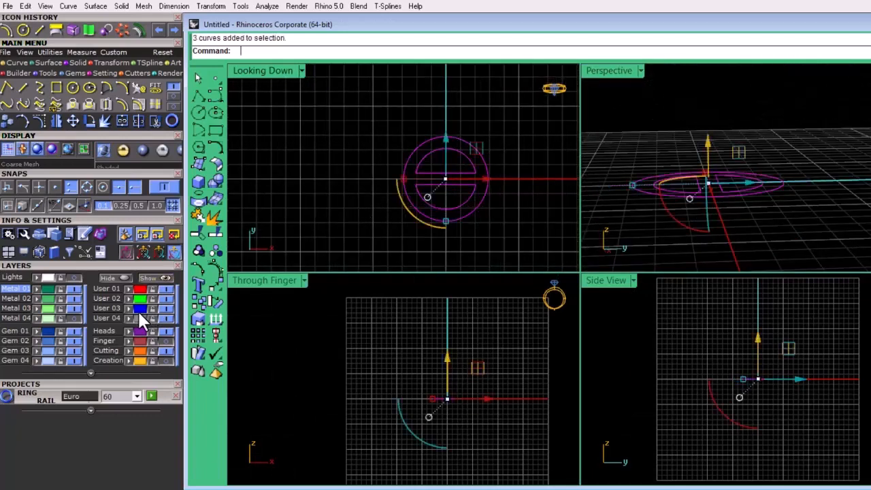
pyautogui.click(138, 310)
# Show the band on the Metal 04 layer and move the motif curves up until they sit just above the ring
pyautogui.scroll(-3, 406, 176)
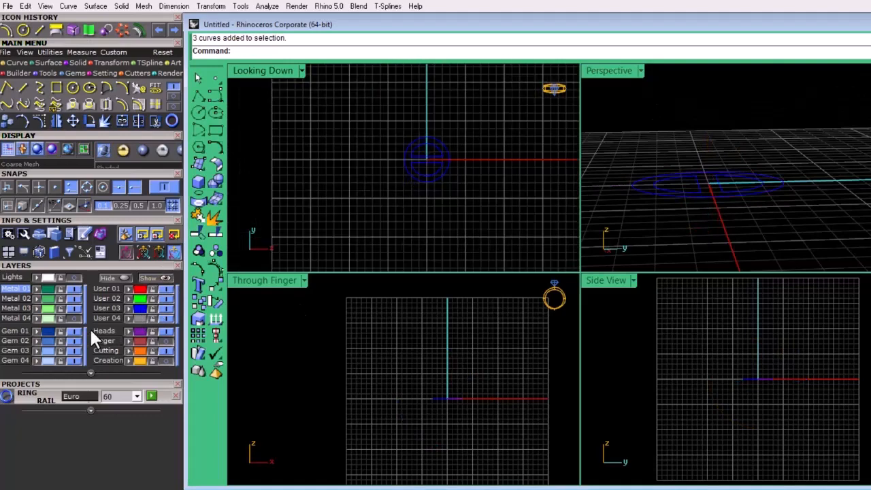
pyautogui.click(74, 318)
pyautogui.scroll(-8, 668, 261)
pyautogui.moveTo(652, 188); pyautogui.dragTo(700, 221, button='right')
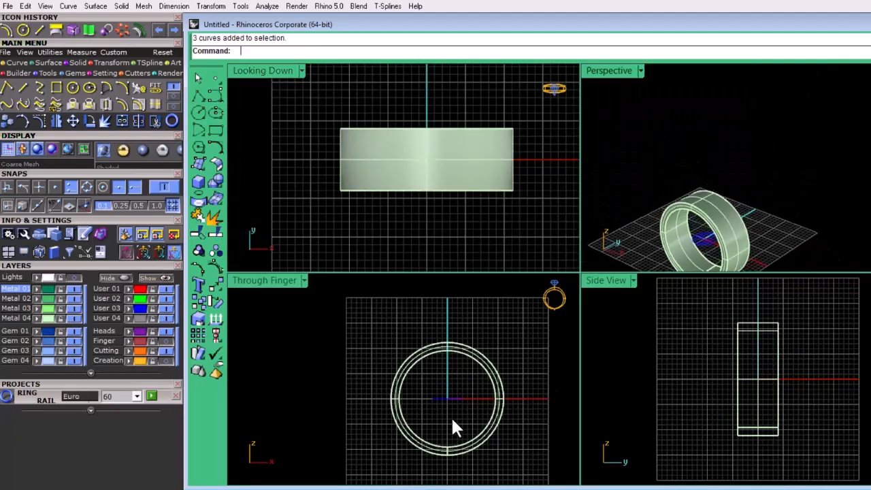
pyautogui.click(141, 312)
pyautogui.moveTo(445, 359); pyautogui.dragTo(445, 293)
# Copy the band's outer surface in place, move the copy to the User 01 layer and hide that layer
pyautogui.click(495, 154)
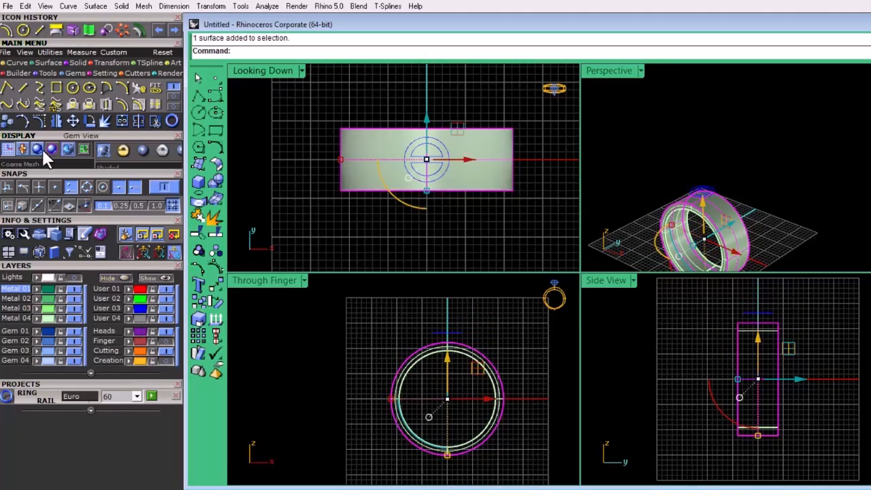
pyautogui.click(7, 123)
pyautogui.click(317, 51)
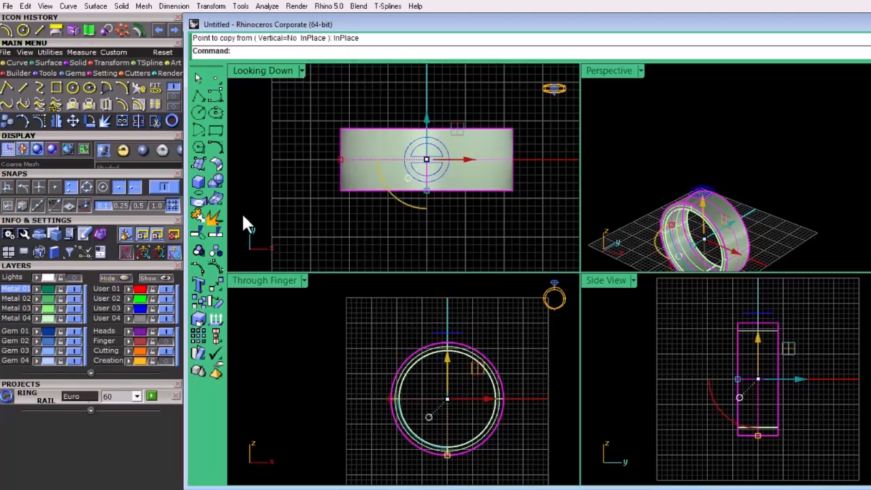
pyautogui.click(128, 289)
pyautogui.click(163, 289)
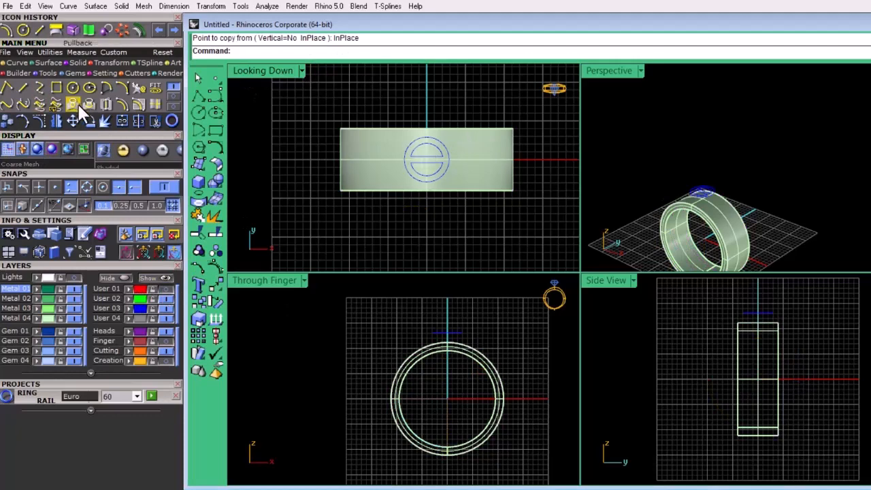
# Pull the motif curves onto the band's outer surface and remove the original flat curves above the ring
pyautogui.click(77, 106)
pyautogui.click(140, 306)
pyautogui.rightClick(458, 157)
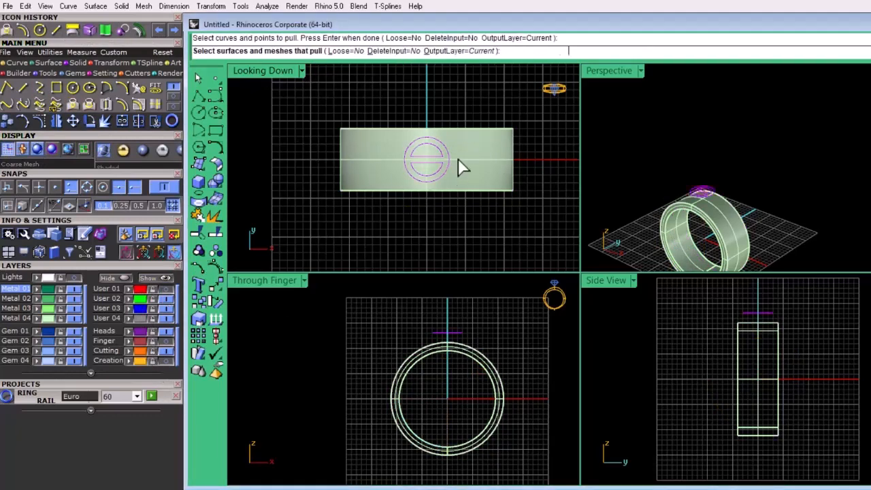
pyautogui.click(458, 158)
pyautogui.rightClick(457, 139)
pyautogui.click(456, 120)
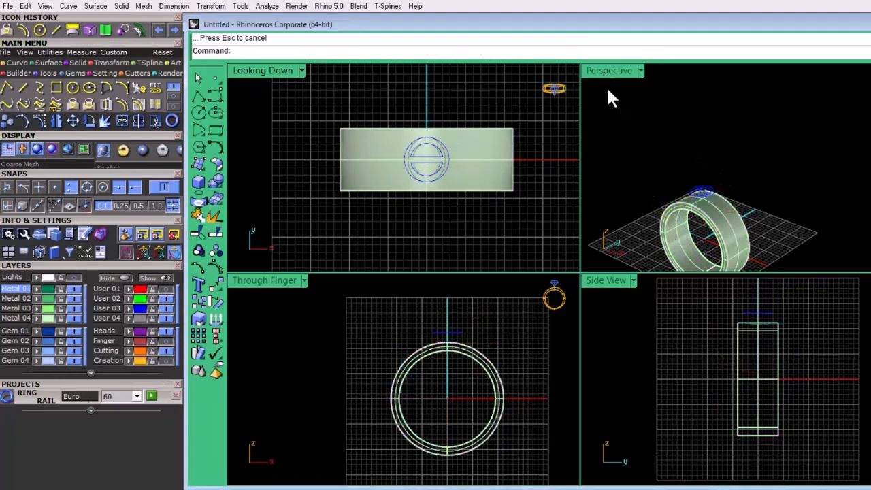
pyautogui.moveTo(479, 320); pyautogui.dragTo(415, 338)
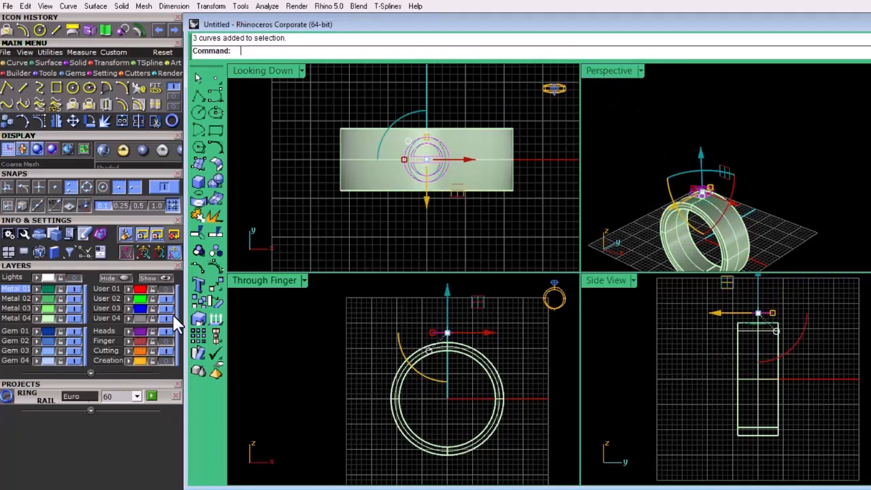
pyautogui.press('Delete')
# Scale the pulled motif curves down across the band's width until the outer outline is round in the top view
pyautogui.doubleClick(276, 70)
pyautogui.scroll(4, 633, 264)
pyautogui.moveTo(632, 263); pyautogui.dragTo(580, 268, button='right')
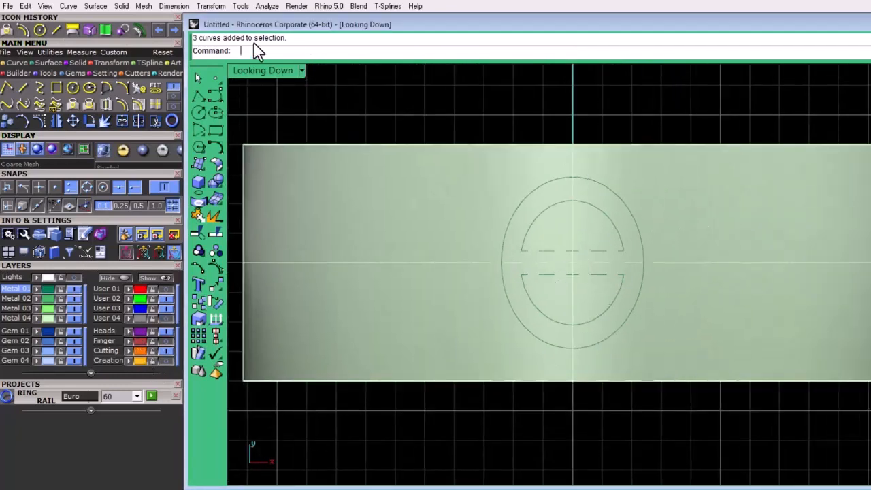
pyautogui.click(39, 287)
pyautogui.scroll(2, 561, 352)
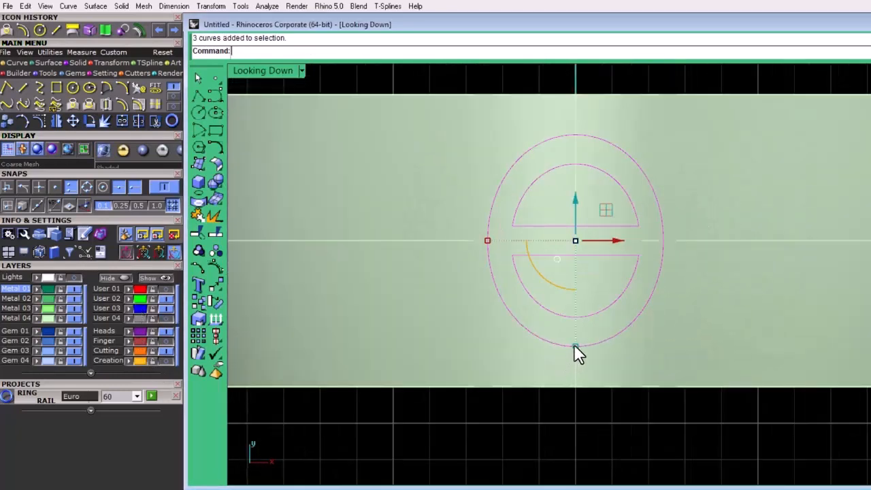
pyautogui.moveTo(574, 345); pyautogui.dragTo(575, 329)
pyautogui.press('Escape')
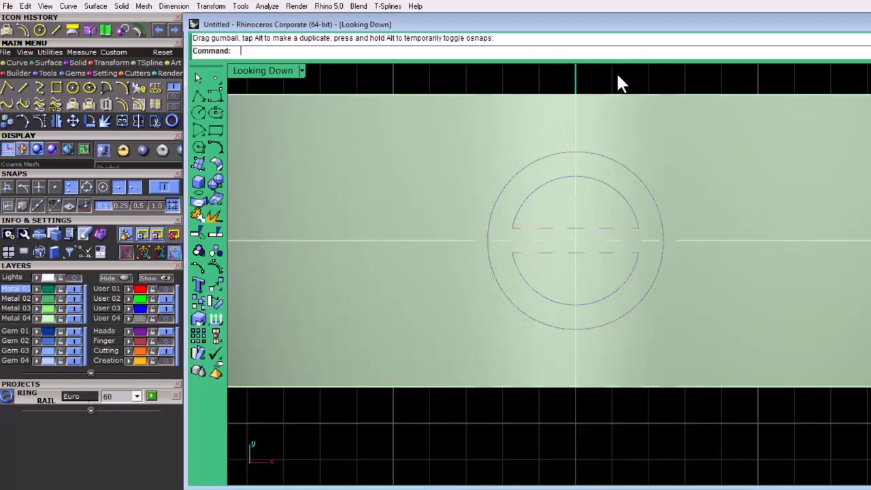
pyautogui.scroll(-2, 579, 210)
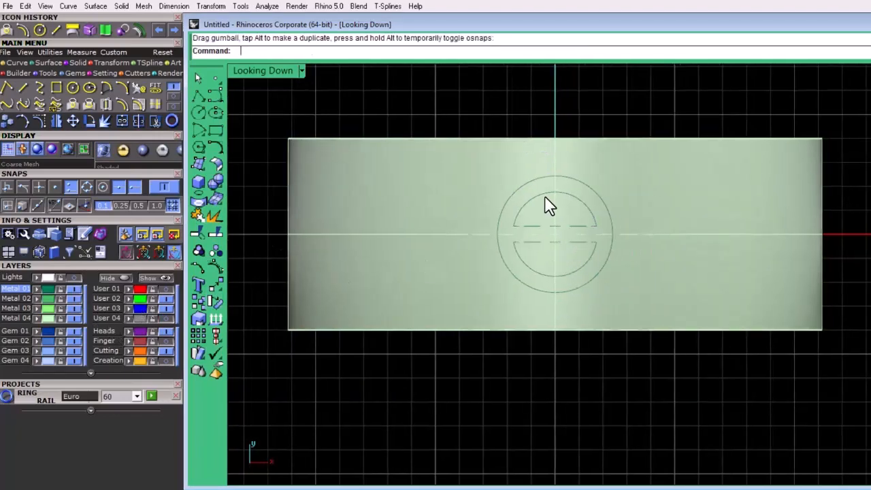
pyautogui.moveTo(601, 165); pyautogui.dragTo(602, 165)
pyautogui.press('Escape')
# Move the band's outer surface to the User 02 layer and hide the rest of the band on Metal 04
pyautogui.doubleClick(265, 71)
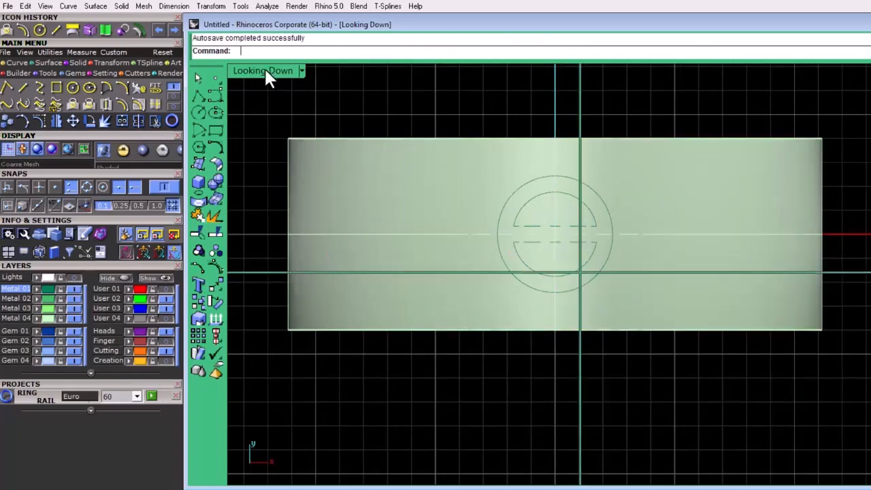
pyautogui.click(459, 129)
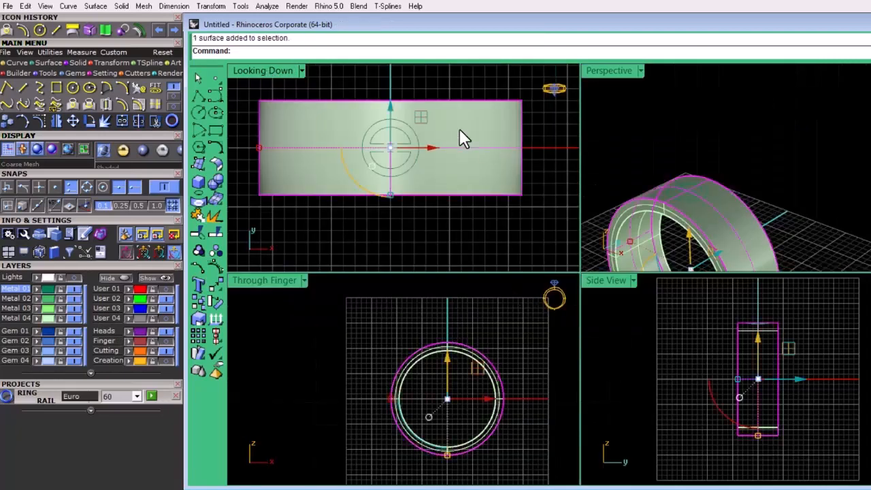
pyautogui.click(130, 298)
pyautogui.press('Escape')
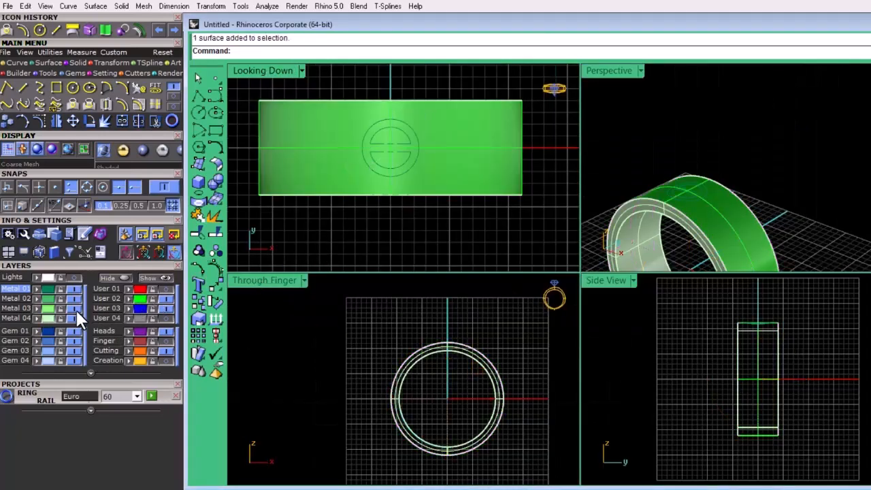
pyautogui.click(73, 317)
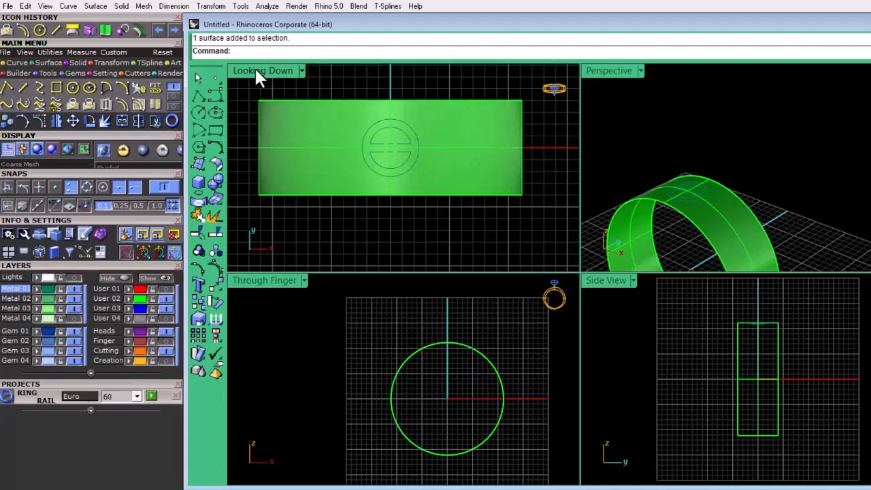
# Trim the outer surface with the motif curves, removing both half-moons and everything outside the outer circle
pyautogui.click(151, 120)
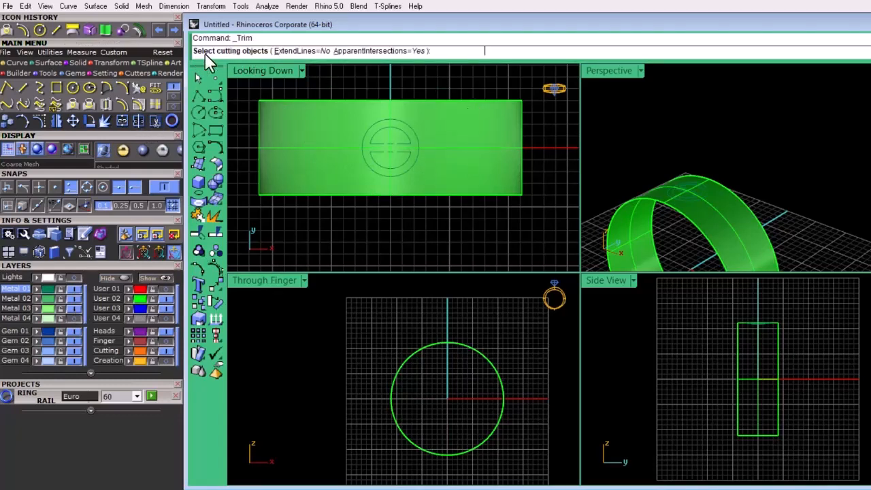
pyautogui.click(53, 291)
pyautogui.rightClick(434, 150)
pyautogui.scroll(3, 434, 149)
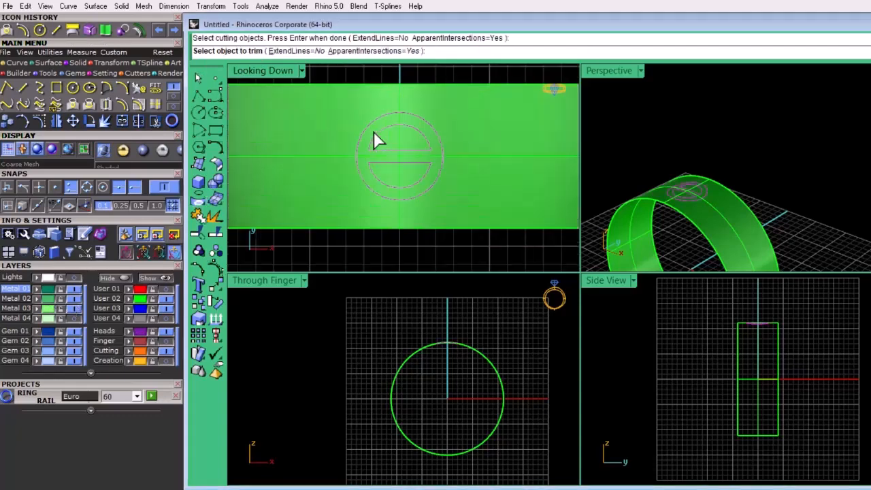
pyautogui.click(409, 166)
pyautogui.click(464, 115)
pyautogui.scroll(2, 464, 115)
pyautogui.rightClick(462, 113)
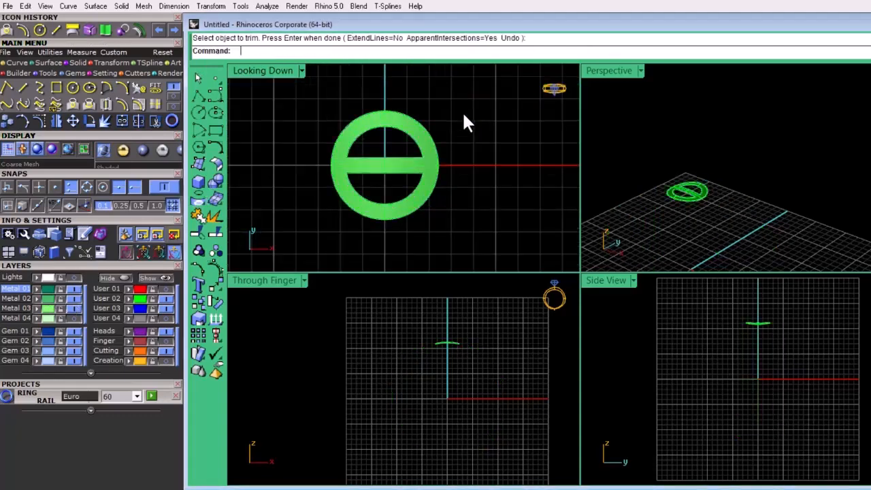
# Offset the trimmed motif surface to both sides as a solid
pyautogui.moveTo(462, 111); pyautogui.dragTo(371, 209)
pyautogui.click(137, 30)
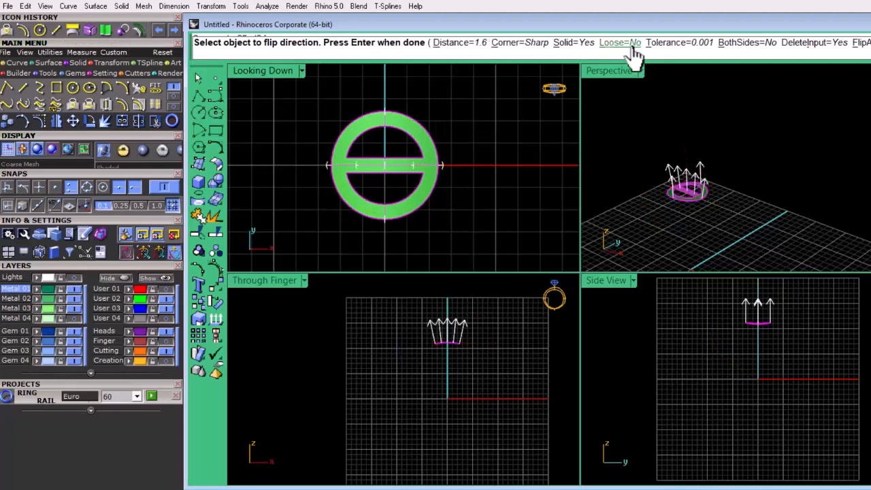
pyautogui.click(746, 43)
pyautogui.press('Return')
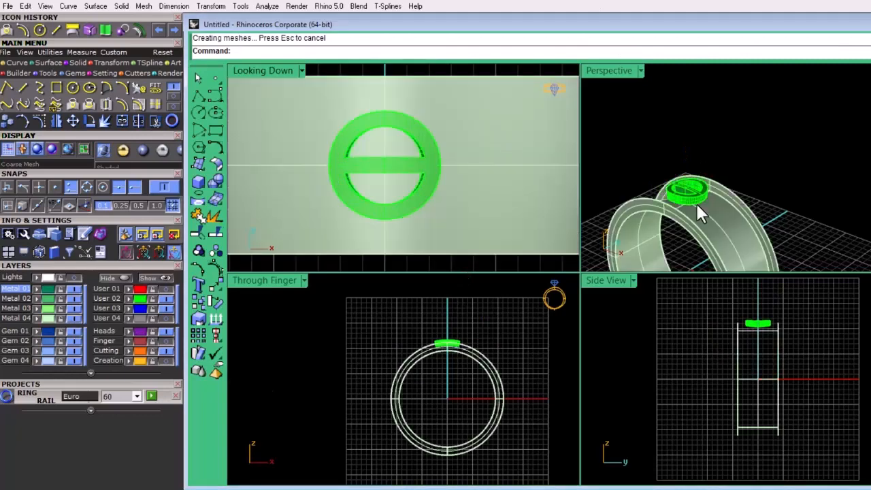
# Show the outer band surface on the User 01 layer and join all the band surfaces into one polysurface
pyautogui.click(161, 289)
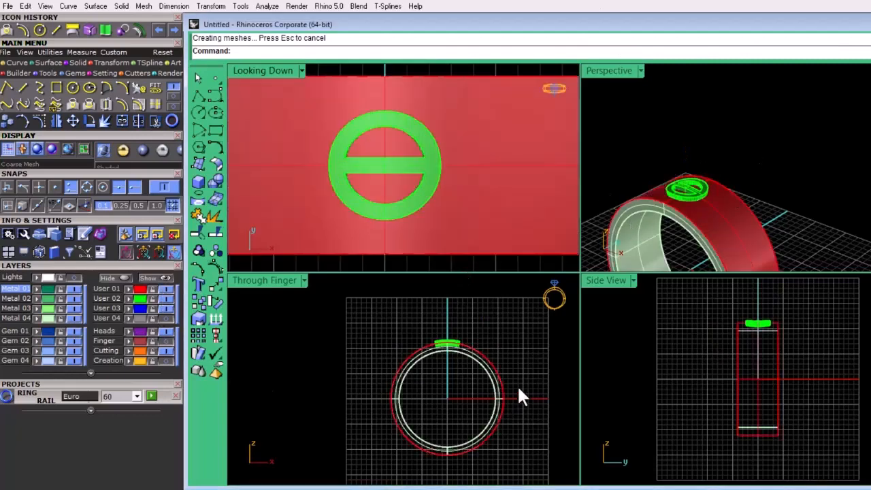
pyautogui.moveTo(519, 390); pyautogui.dragTo(335, 391)
pyautogui.click(121, 120)
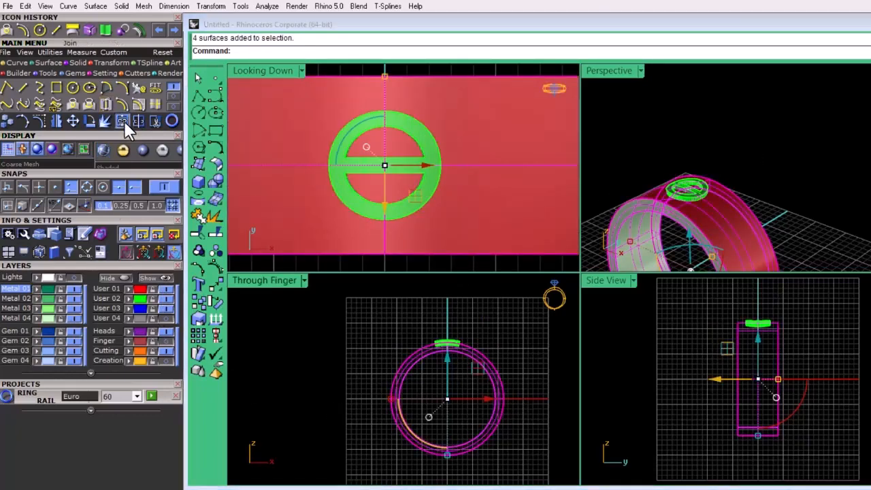
# Polar array the motif solid around the ring in the Through Finger view, centred on 0 with 5 items over 360 degrees
pyautogui.scroll(3, 448, 344)
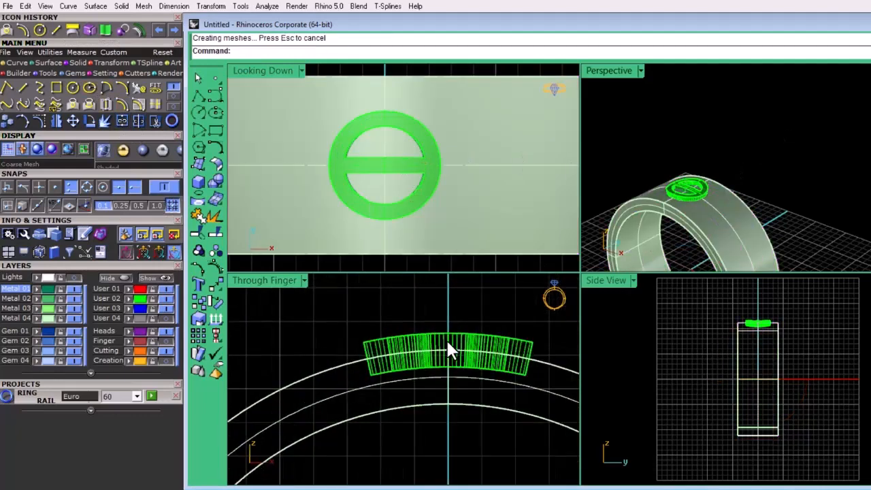
pyautogui.click(442, 342)
pyautogui.scroll(-5, 444, 357)
pyautogui.doubleClick(262, 281)
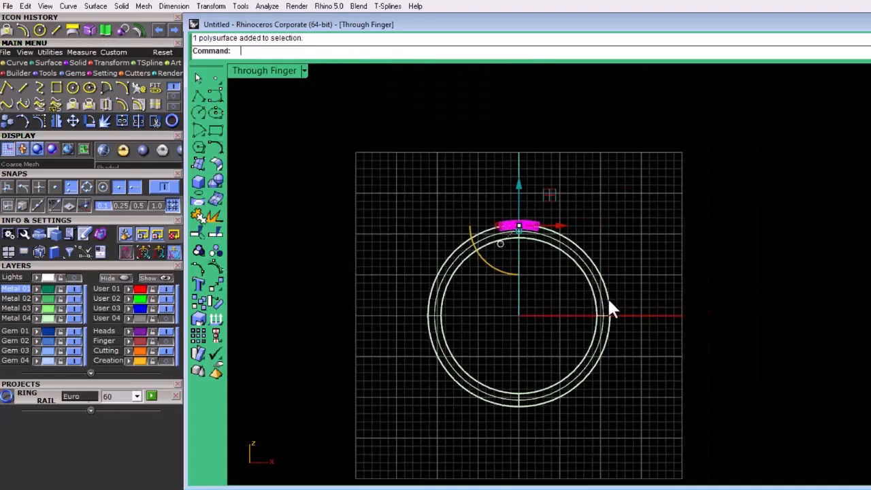
pyautogui.scroll(2, 544, 284)
pyautogui.moveTo(542, 284); pyautogui.dragTo(544, 270, button='right')
pyautogui.press('Escape')
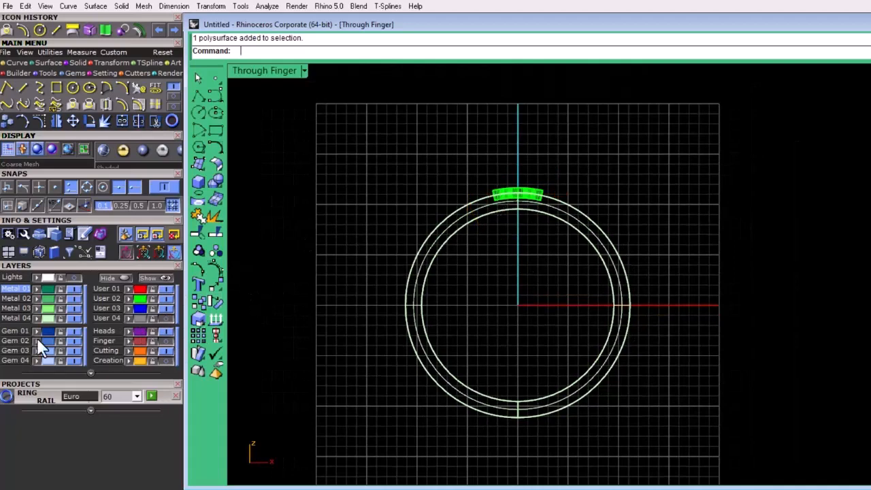
pyautogui.click(517, 194)
pyautogui.click(110, 62)
pyautogui.click(138, 87)
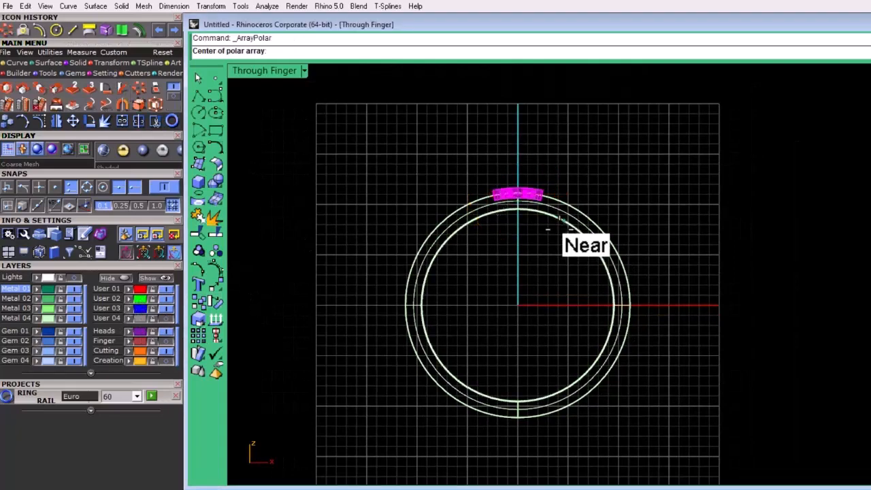
pyautogui.write('0')
pyautogui.press('Return')
pyautogui.write('5')
pyautogui.press('Return')
pyautogui.press('Return')
pyautogui.press('Return')
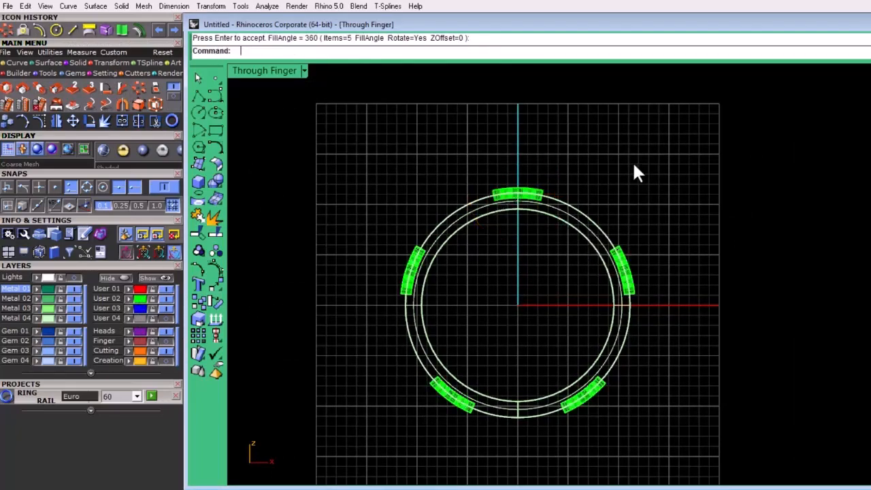
# Subtract the five arrayed motif solids from the band with a Boolean difference
pyautogui.doubleClick(256, 72)
pyautogui.doubleClick(626, 72)
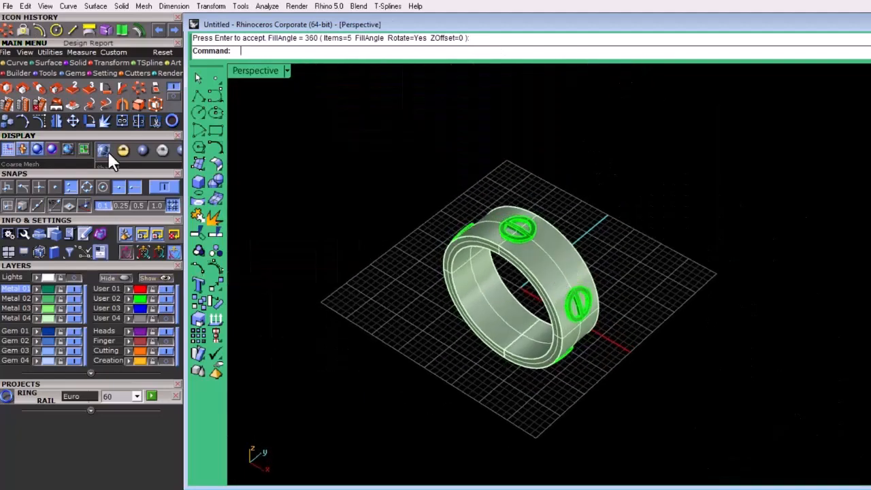
pyautogui.click(74, 62)
pyautogui.click(19, 91)
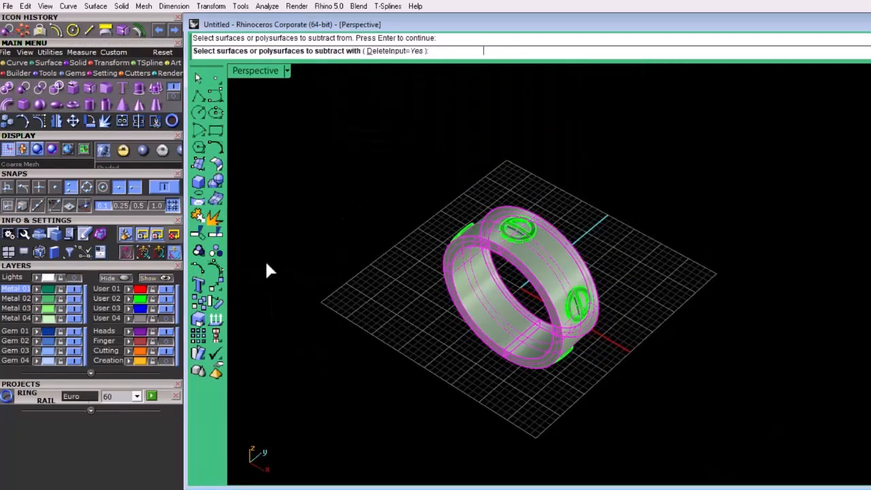
pyautogui.scroll(5, 538, 231)
pyautogui.moveTo(539, 231); pyautogui.dragTo(504, 250, button='right')
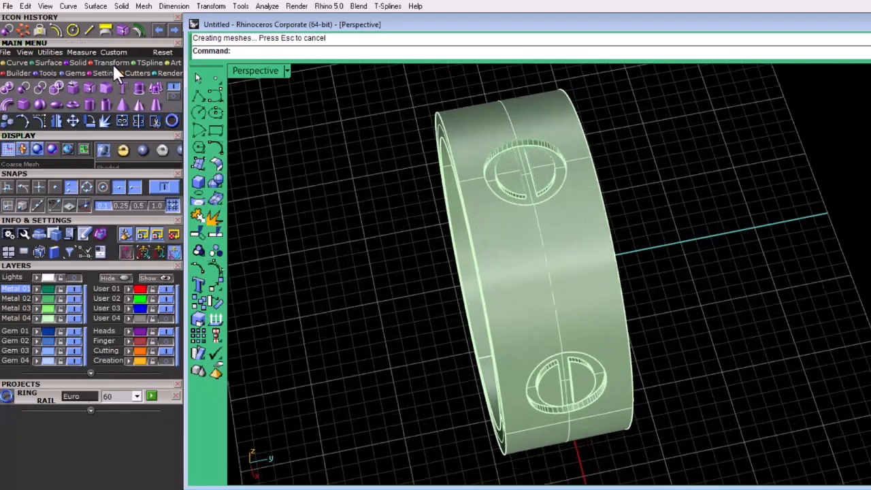
# Offset the band's near outer edge inward by 0.5 along the outer surface
pyautogui.click(17, 62)
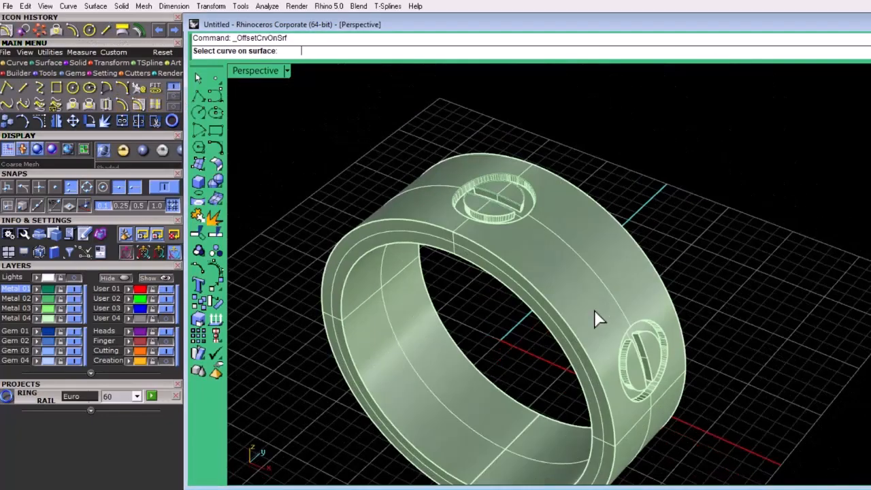
pyautogui.click(586, 328)
pyautogui.click(598, 345)
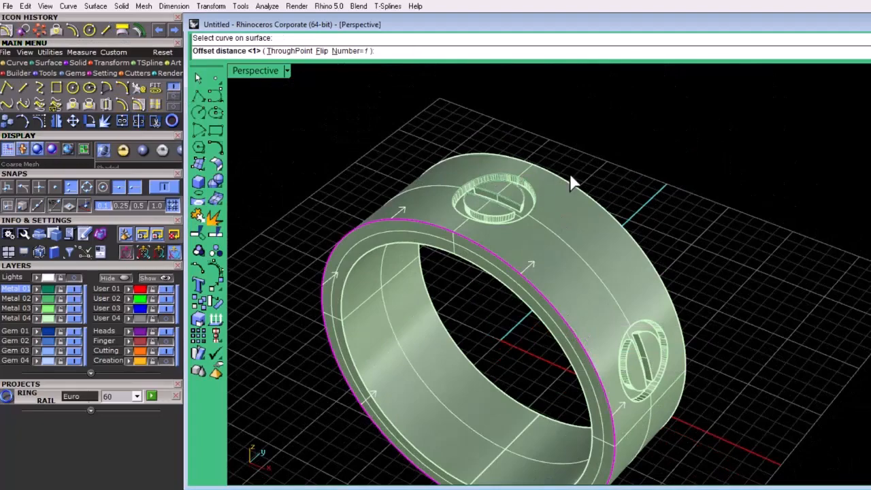
pyautogui.write('0.5')
pyautogui.press('Return')
# Offset the band's opposite outer edge inward along the outer surface by the same distance
pyautogui.moveTo(612, 181); pyautogui.dragTo(612, 185, button='right')
pyautogui.click(610, 220)
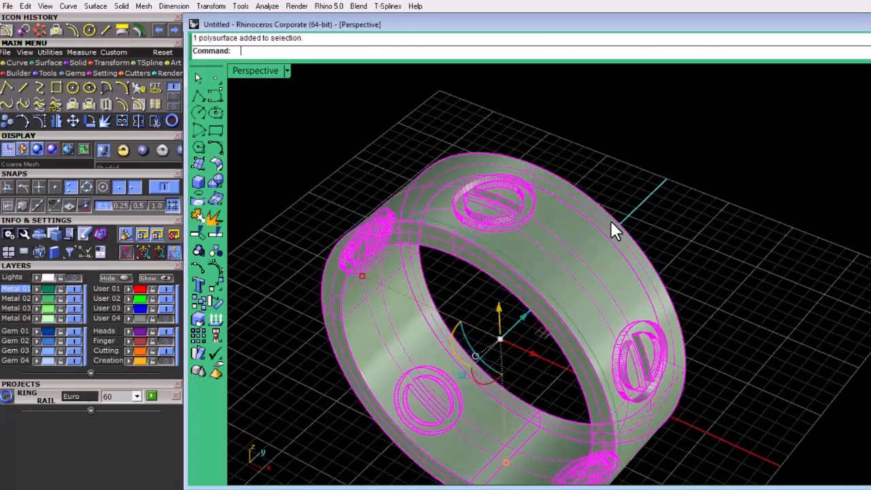
pyautogui.rightClick(611, 221)
pyautogui.click(619, 220)
pyautogui.click(646, 253)
pyautogui.rightClick(642, 229)
pyautogui.moveTo(640, 230); pyautogui.dragTo(606, 179, button='right')
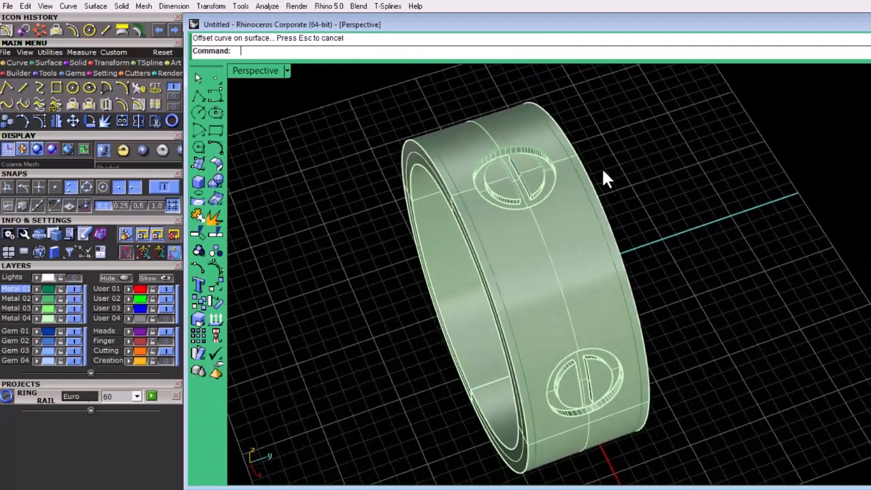
pyautogui.scroll(3, 547, 187)
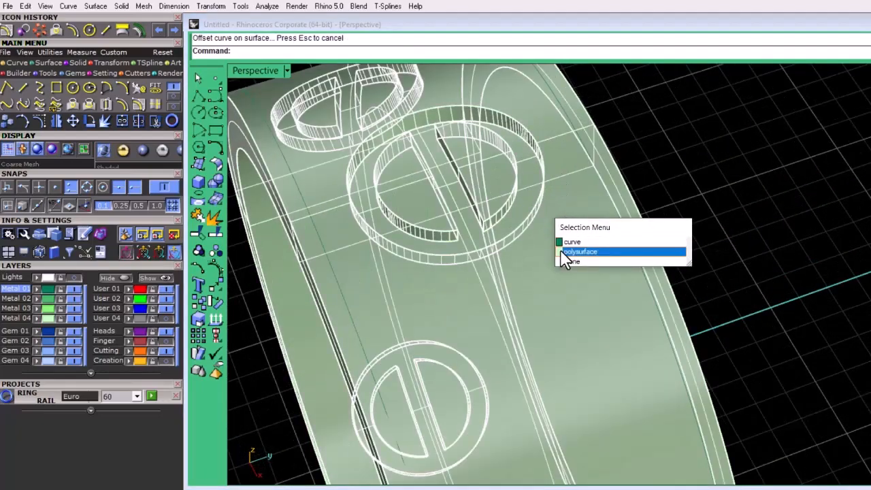
pyautogui.click(562, 256)
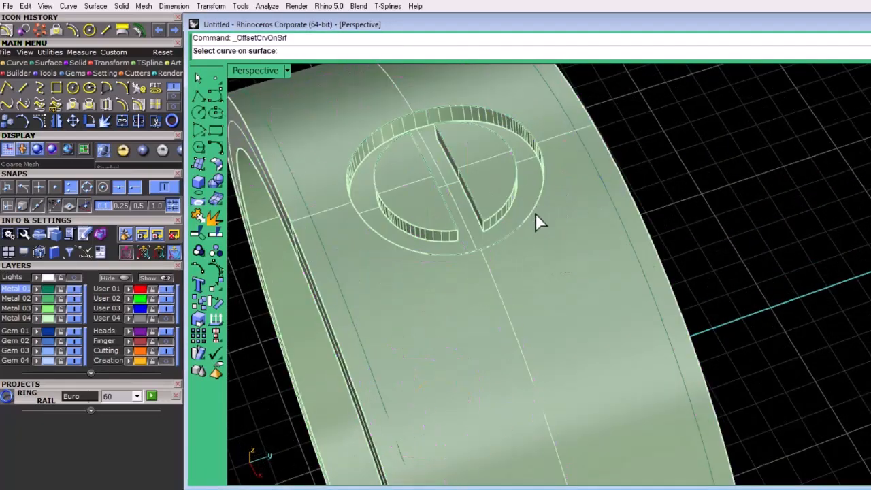
pyautogui.press('Return')
pyautogui.press('Escape')
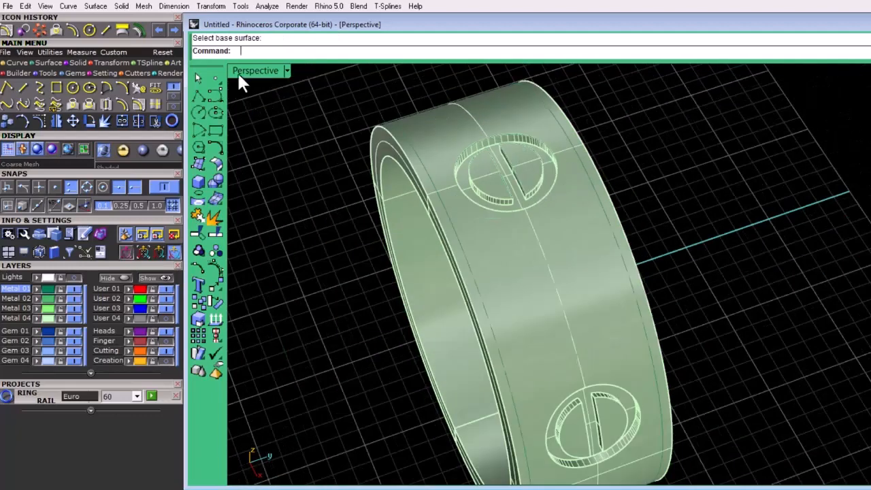
# Offset the top motif's circular outline outward on the band's outer surface, working in the Looking Down view
pyautogui.doubleClick(238, 72)
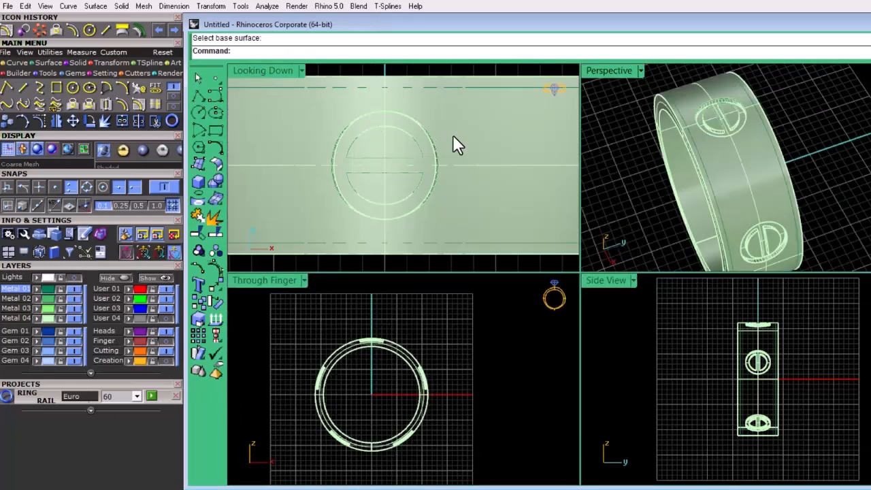
pyautogui.moveTo(452, 136); pyautogui.dragTo(456, 192, button='right')
pyautogui.rightClick(389, 109)
pyautogui.click(423, 181)
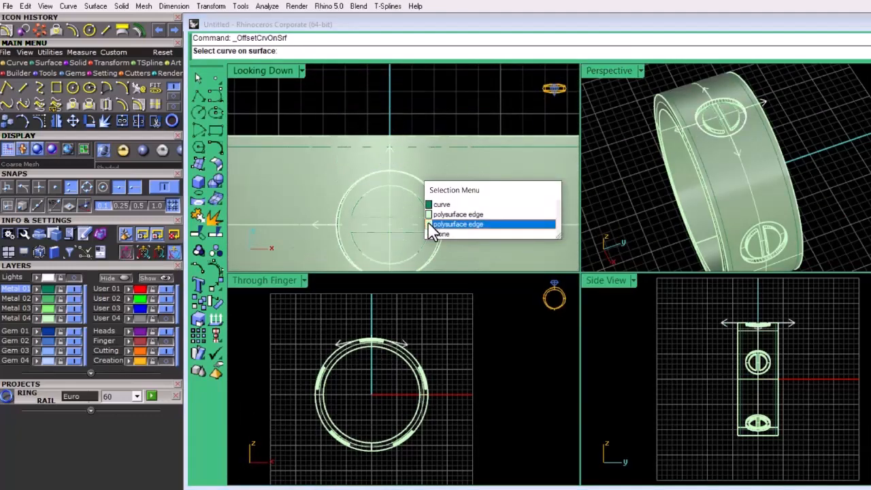
pyautogui.click(428, 222)
pyautogui.scroll(-6, 442, 167)
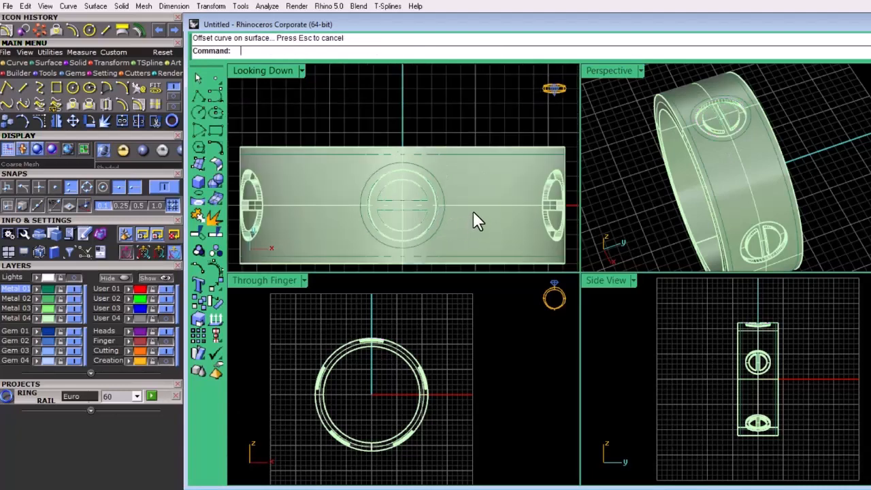
# Polar array the offset motif circle around the ring, centred on 0 with 5 items over 360 degrees
pyautogui.moveTo(474, 212); pyautogui.dragTo(369, 203, button='right')
pyautogui.scroll(3, 414, 181)
pyautogui.rightClick(432, 170)
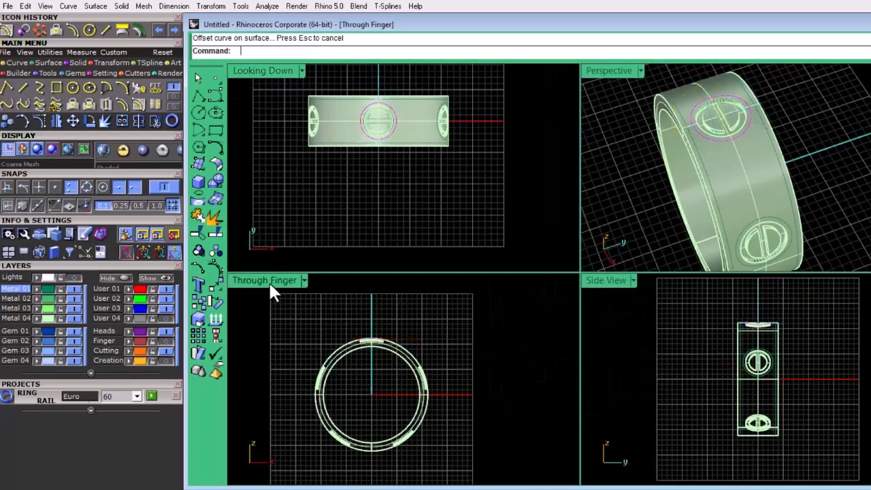
pyautogui.doubleClick(268, 281)
pyautogui.click(34, 29)
pyautogui.write('0')
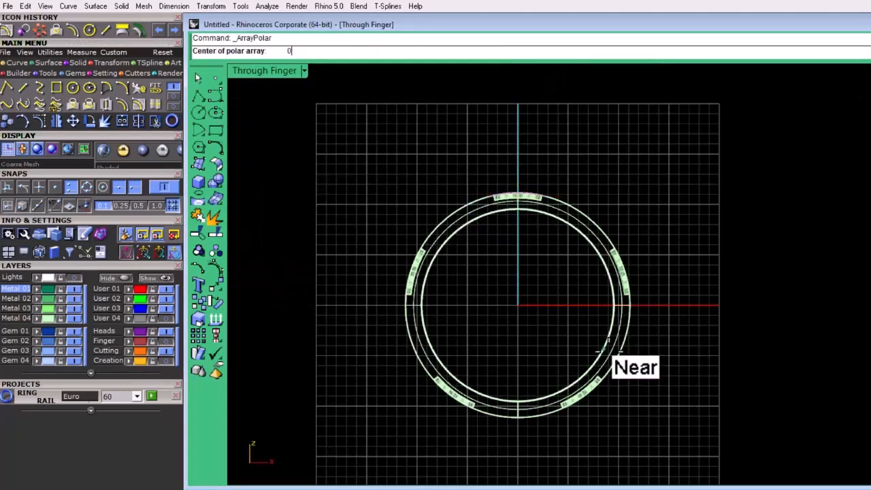
pyautogui.press('Return')
pyautogui.press('Return')
pyautogui.press('Return')
pyautogui.press('Return')
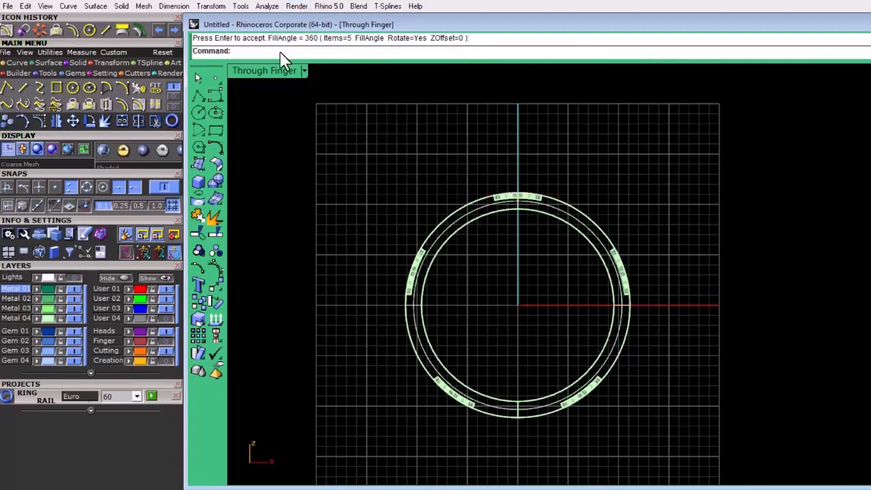
# Hide the band on Metal 04 and move the top motif's half-moons and inner circle to the Creation layer
pyautogui.doubleClick(275, 70)
pyautogui.doubleClick(597, 68)
pyautogui.scroll(-4, 640, 129)
pyautogui.moveTo(674, 136); pyautogui.dragTo(564, 225, button='right')
pyautogui.scroll(6, 517, 309)
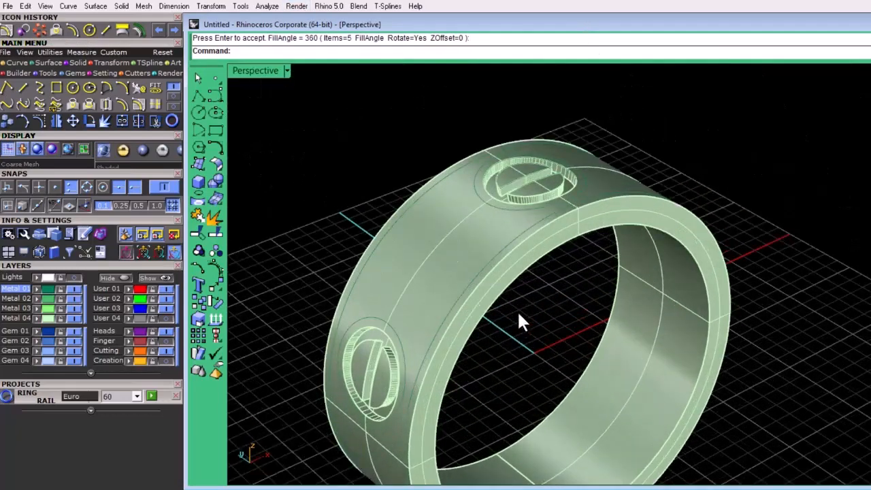
pyautogui.scroll(-6, 517, 300)
pyautogui.moveTo(520, 270); pyautogui.dragTo(529, 306, button='right')
pyautogui.scroll(4, 521, 289)
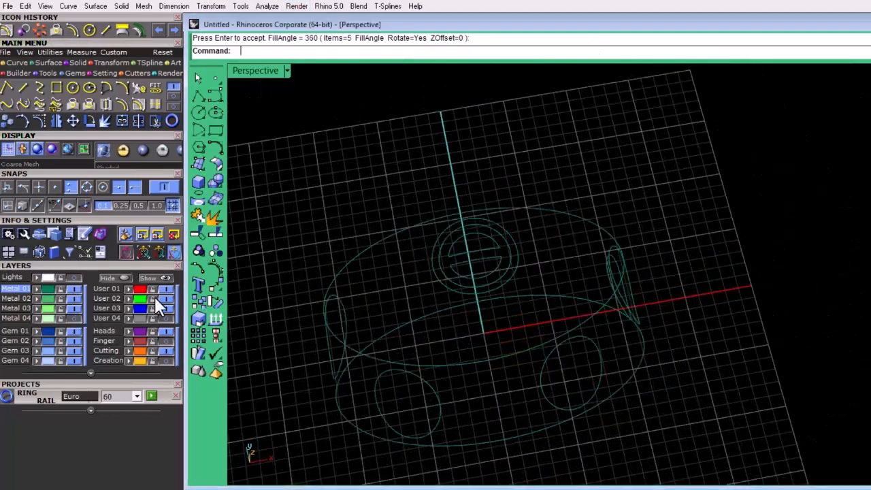
pyautogui.moveTo(381, 204); pyautogui.dragTo(549, 167, button='right')
pyautogui.scroll(4, 464, 170)
pyautogui.click(467, 176)
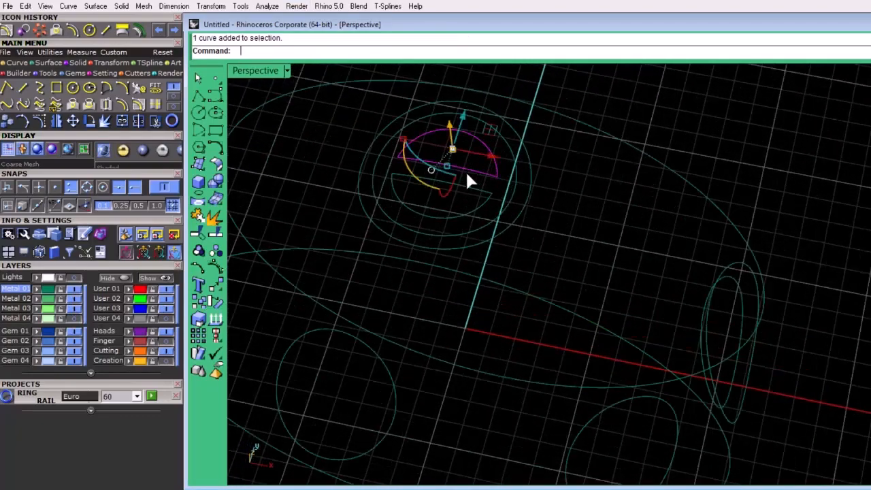
pyautogui.click(131, 361)
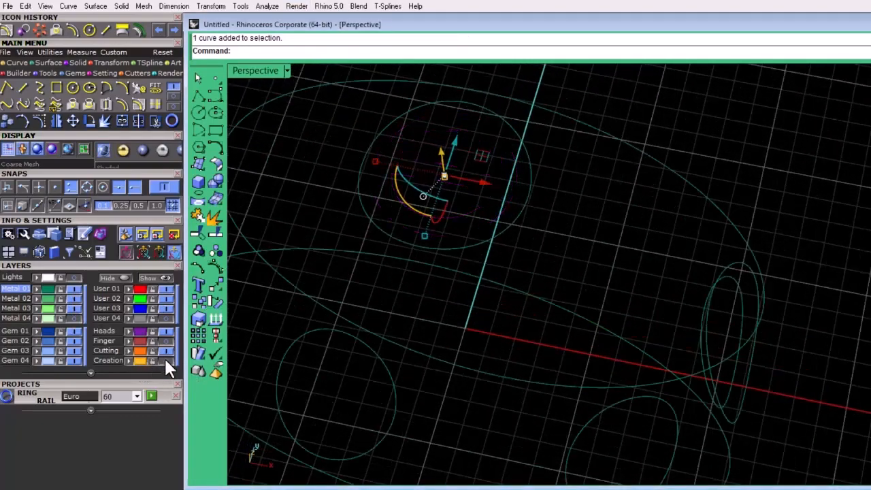
# Delete the surplus curve at the side motif position
pyautogui.moveTo(644, 157); pyautogui.dragTo(702, 323, button='right')
pyautogui.scroll(-7, 701, 319)
pyautogui.scroll(7, 701, 312)
pyautogui.click(679, 251)
pyautogui.press('Delete')
pyautogui.scroll(-5, 687, 269)
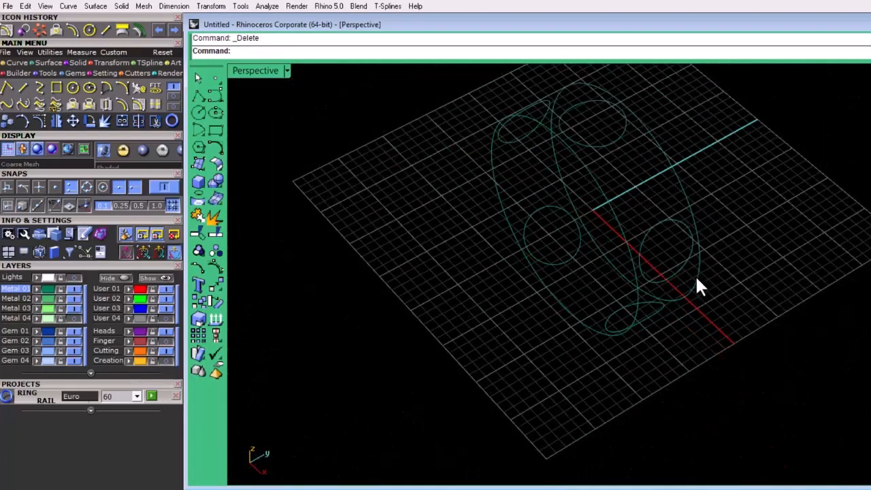
# Loft a surface between the two offset band-edge curves
pyautogui.moveTo(696, 286); pyautogui.dragTo(569, 181, button='right')
pyautogui.click(42, 60)
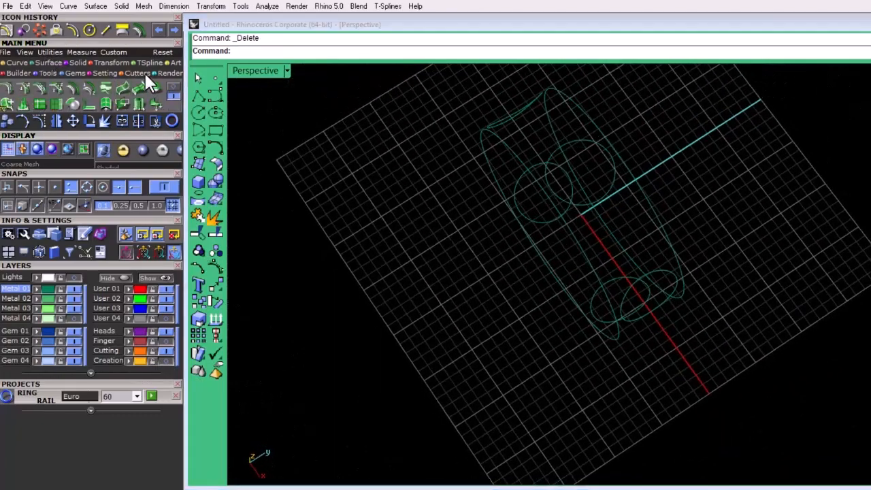
pyautogui.click(38, 89)
pyautogui.click(122, 102)
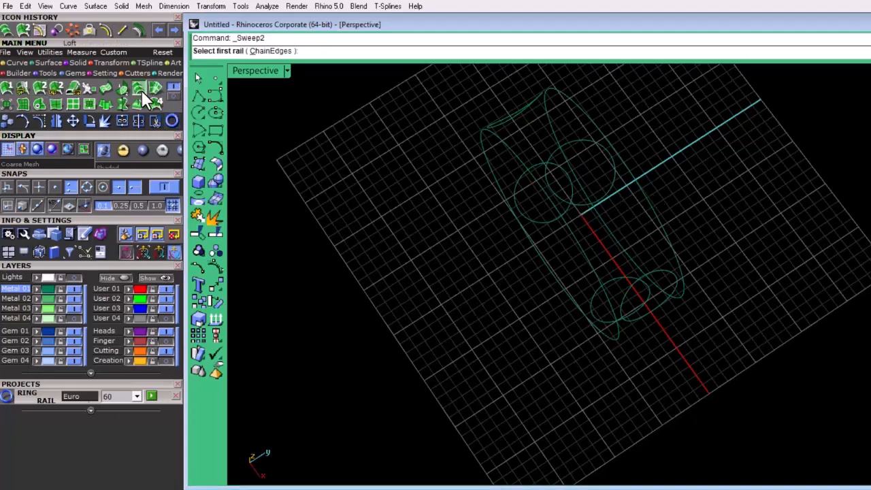
pyautogui.click(603, 253)
pyautogui.click(593, 264)
pyautogui.press('Return')
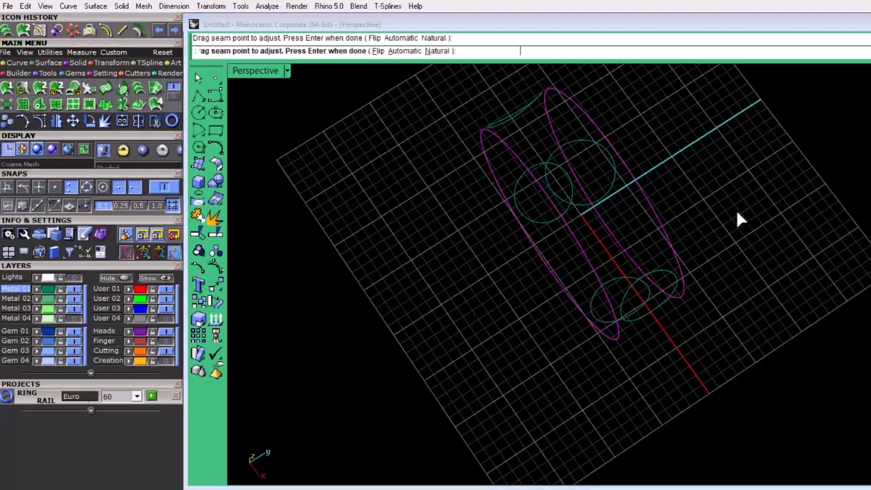
pyautogui.press('Return')
pyautogui.click(370, 428)
# Move the lofted surface to the User 03 layer and hide that layer
pyautogui.moveTo(659, 162); pyautogui.dragTo(566, 172, button='right')
pyautogui.click(589, 181)
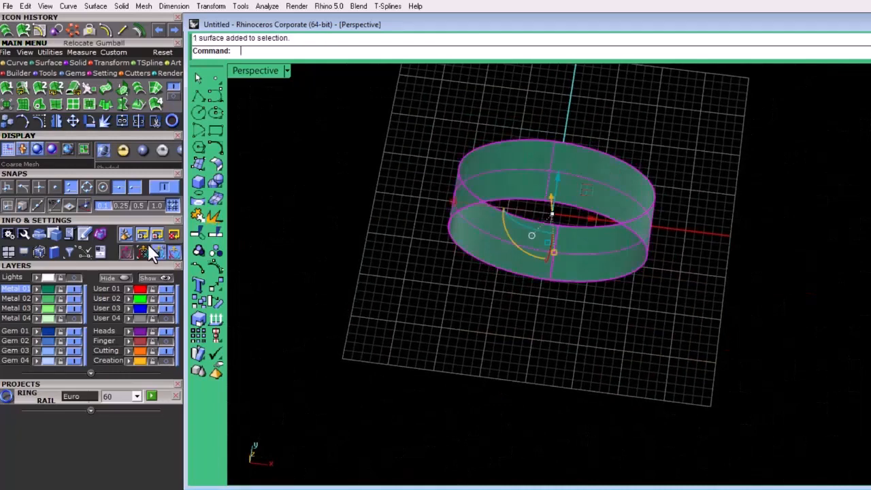
pyautogui.click(127, 308)
pyautogui.click(163, 308)
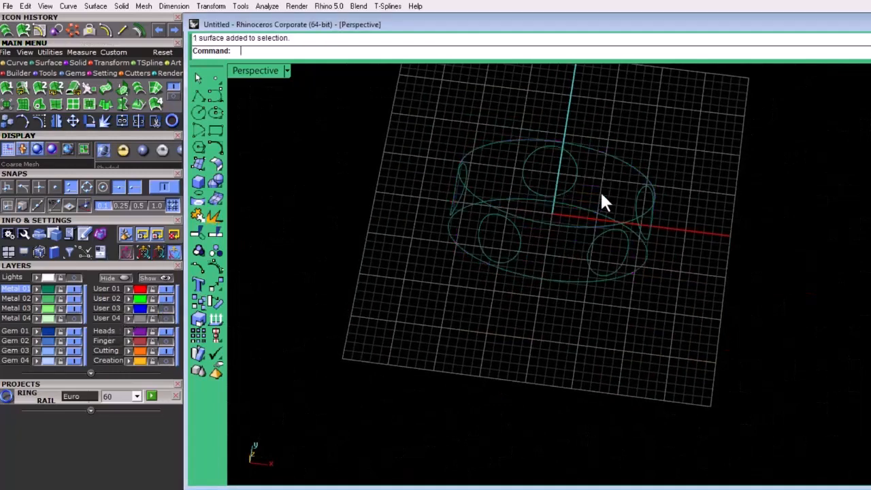
# Move the two band-edge border curves to the User 03 layer and show that layer
pyautogui.click(584, 224)
pyautogui.keyDown('shift'); pyautogui.click(587, 208); pyautogui.keyUp('shift')
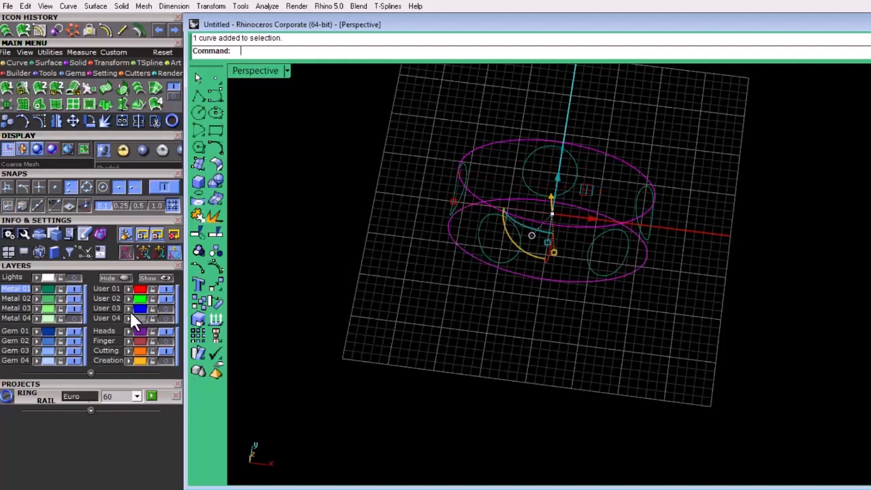
pyautogui.click(128, 308)
pyautogui.click(304, 124)
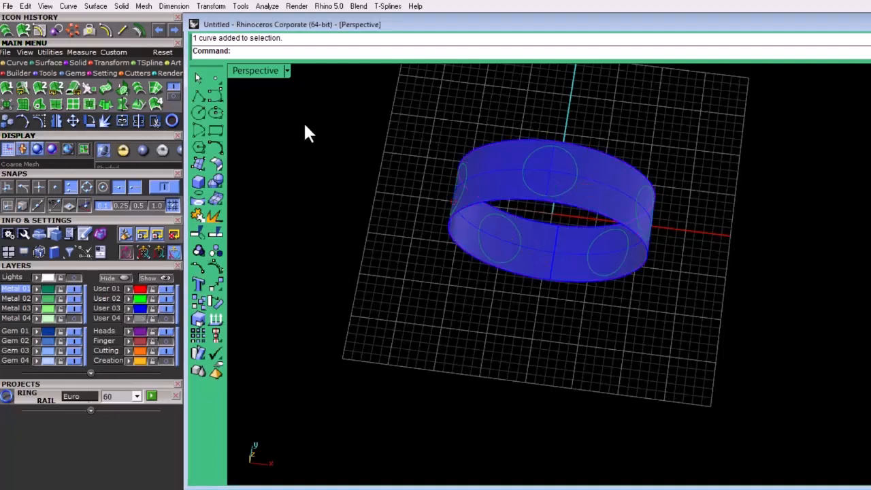
# Trim away the parts of the lofted surface inside the five motif circles
pyautogui.click(154, 119)
pyautogui.click(564, 170)
pyautogui.click(607, 252)
pyautogui.click(640, 204)
pyautogui.moveTo(532, 251); pyautogui.dragTo(611, 101, button='right')
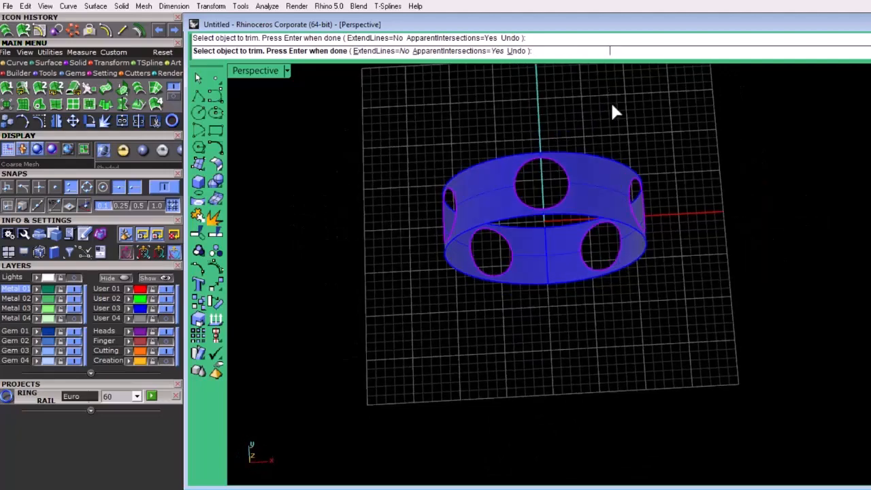
pyautogui.rightClick(610, 109)
# Offset the trimmed surface by 0.5 mm to both sides as a solid with sharp corners, deleting the input surface
pyautogui.scroll(4, 601, 183)
pyautogui.click(601, 183)
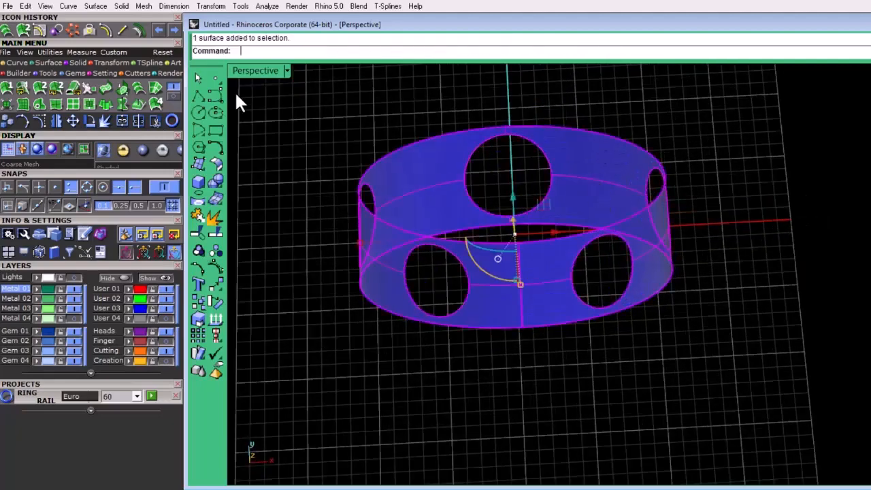
pyautogui.click(137, 27)
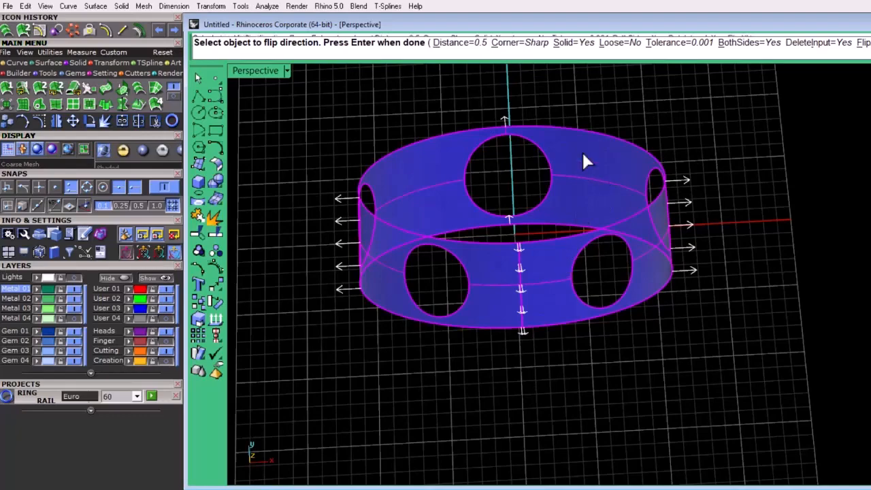
pyautogui.rightClick(471, 195)
pyautogui.click(754, 82)
pyautogui.moveTo(558, 313); pyautogui.dragTo(518, 340, button='right')
# Show the Metal 04 layer and subtract the offset solid from the ring band with a Boolean difference
pyautogui.click(75, 317)
pyautogui.scroll(-3, 511, 230)
pyautogui.scroll(6, 524, 196)
pyautogui.scroll(-6, 524, 197)
pyautogui.moveTo(476, 272); pyautogui.dragTo(457, 231, button='right')
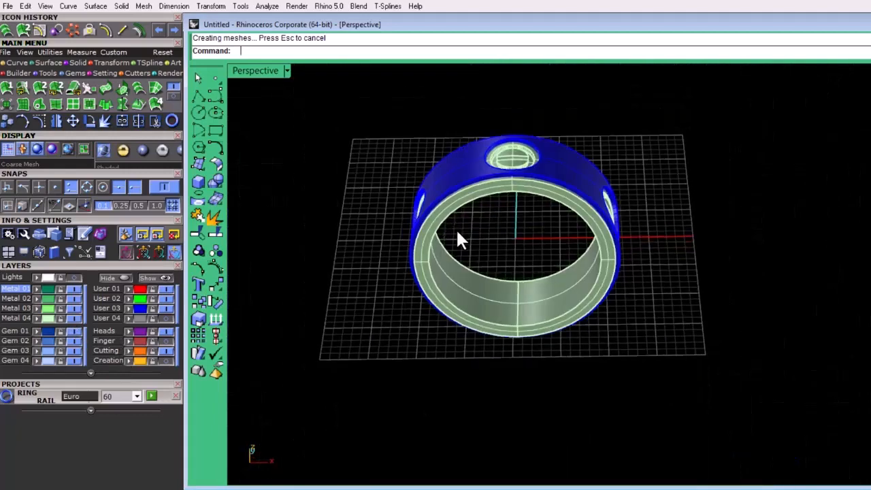
pyautogui.click(56, 30)
pyautogui.click(590, 253)
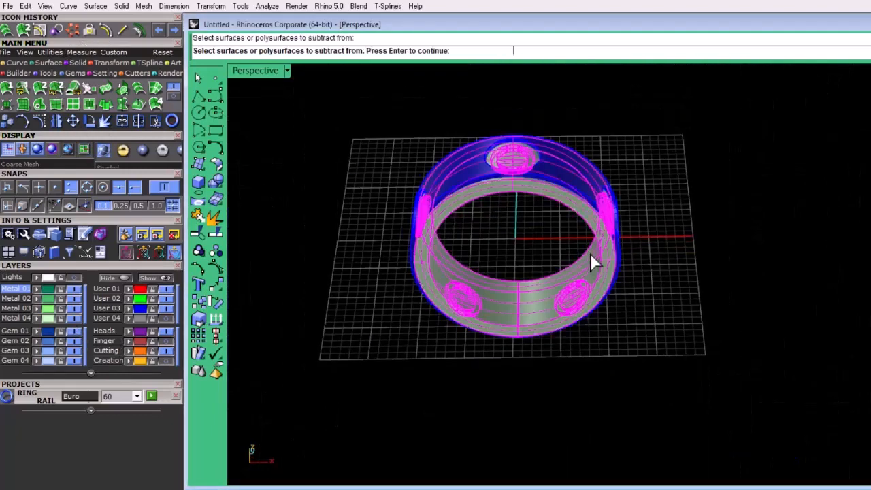
pyautogui.rightClick(590, 253)
pyautogui.click(565, 174)
pyautogui.rightClick(649, 92)
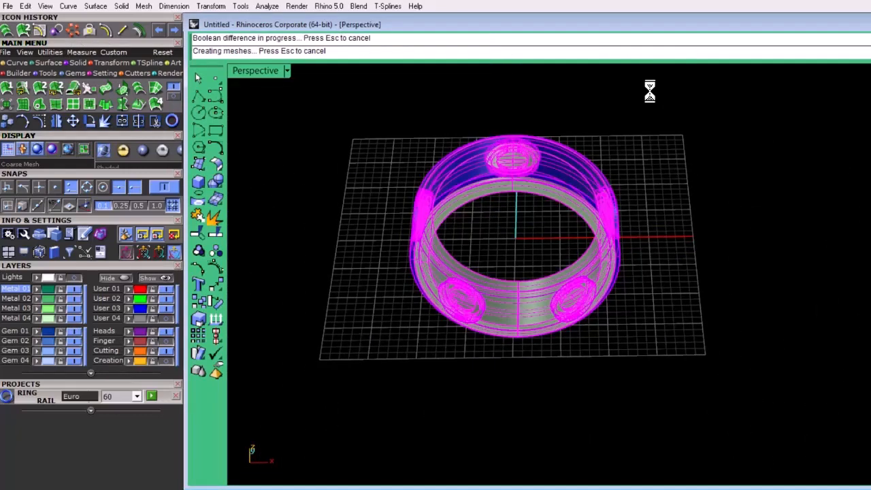
# Extract the V-direction isocurve running along the middle of the recessed band surface between two screw motifs
pyautogui.doubleClick(257, 71)
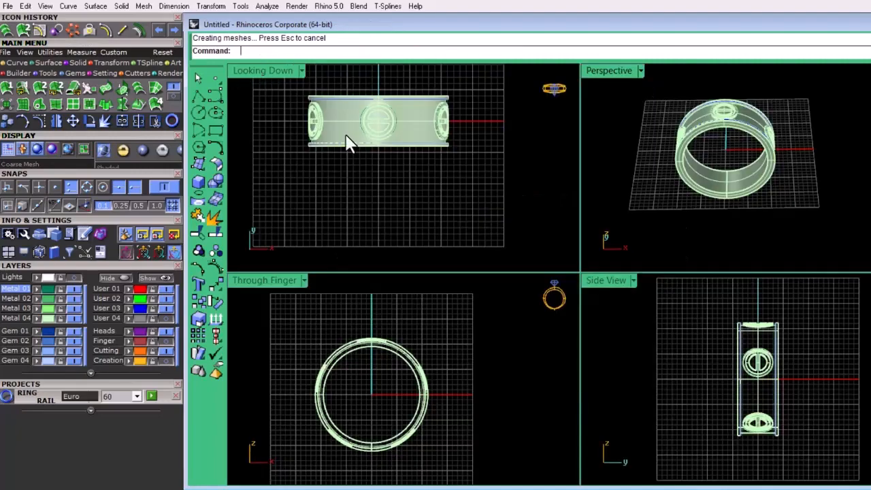
pyautogui.doubleClick(616, 71)
pyautogui.moveTo(735, 170); pyautogui.dragTo(561, 272, button='right')
pyautogui.scroll(4, 561, 272)
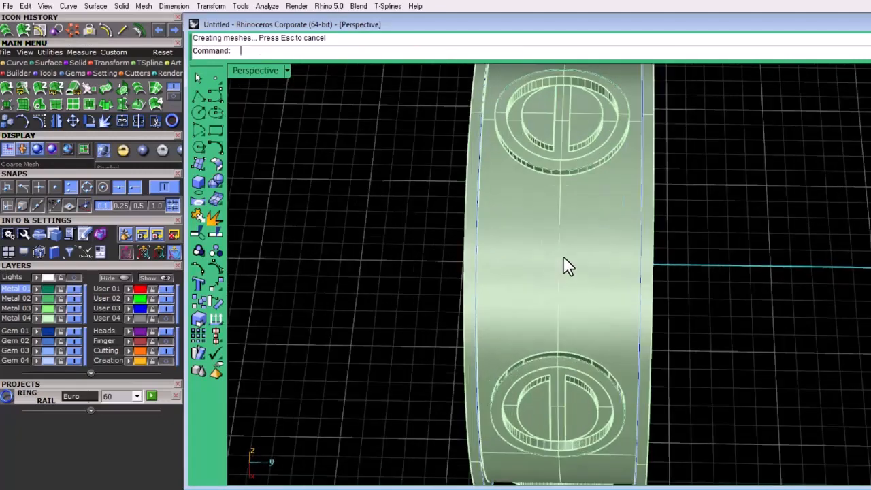
pyautogui.click(17, 64)
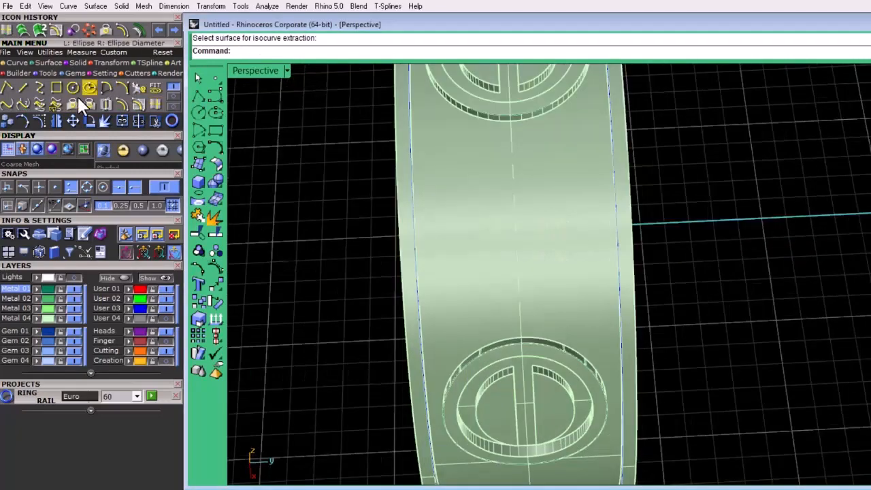
pyautogui.click(156, 103)
pyautogui.click(531, 252)
pyautogui.scroll(-4, 515, 270)
pyautogui.scroll(5, 518, 276)
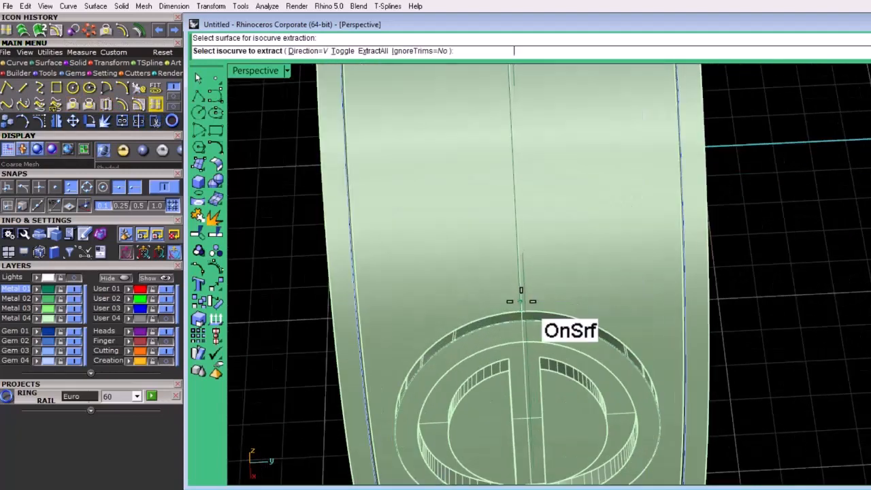
pyautogui.click(521, 286)
pyautogui.scroll(-3, 524, 292)
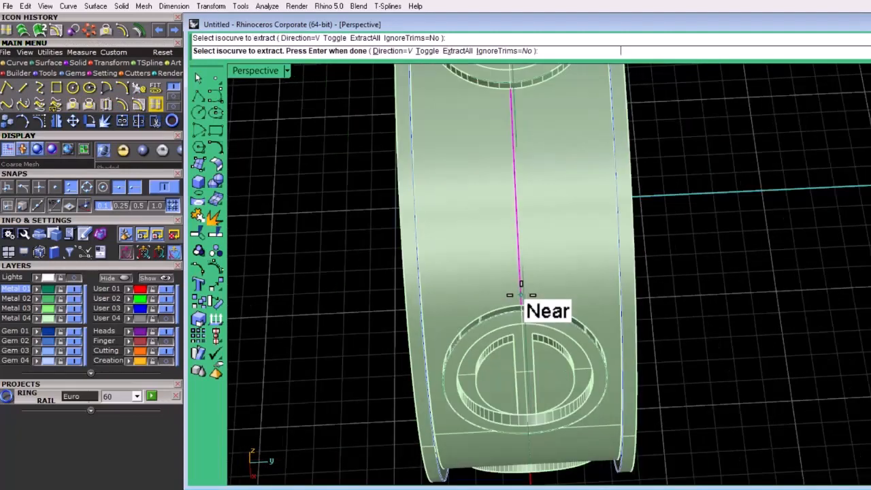
pyautogui.press('Return')
# Place a row of five round gems on the extracted isocurve, pointing down, with Fixed spacing, start position 9.8% and end position 96%
pyautogui.click(517, 274)
pyautogui.click(546, 300)
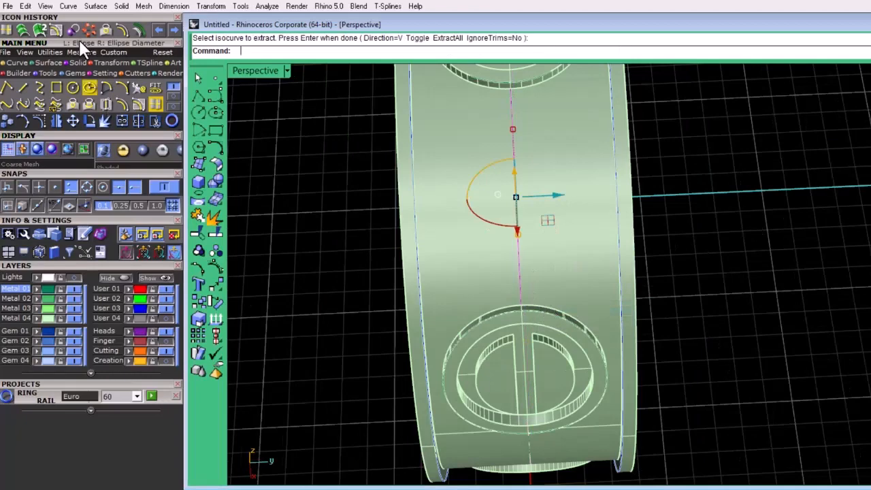
pyautogui.click(67, 72)
pyautogui.click(21, 87)
pyautogui.moveTo(104, 399); pyautogui.dragTo(309, 125)
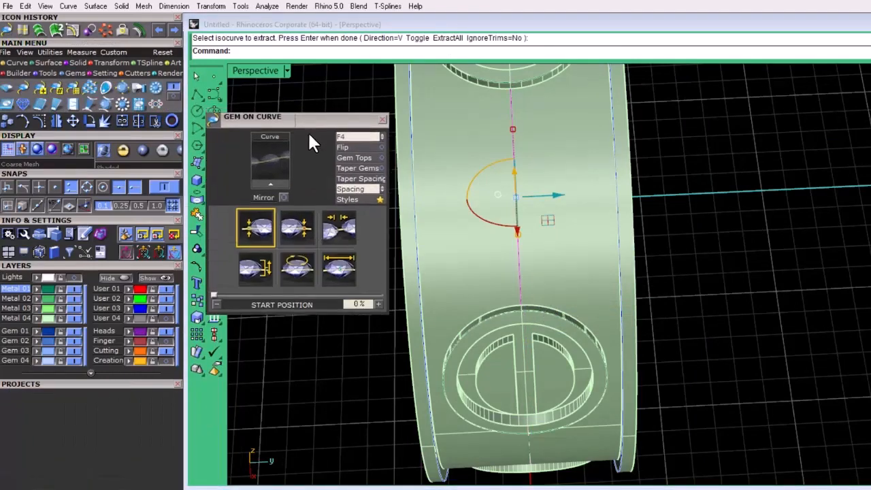
pyautogui.click(271, 159)
pyautogui.moveTo(521, 303)
pyautogui.mouseDown()
pyautogui.moveTo(523, 277)
pyautogui.moveTo(519, 297)
pyautogui.mouseUp()
pyautogui.click(382, 189)
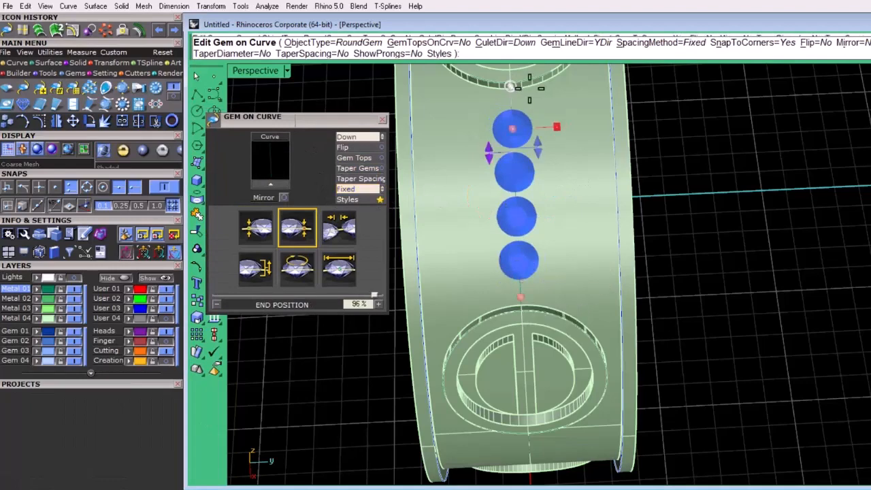
pyautogui.moveTo(512, 128); pyautogui.dragTo(509, 99)
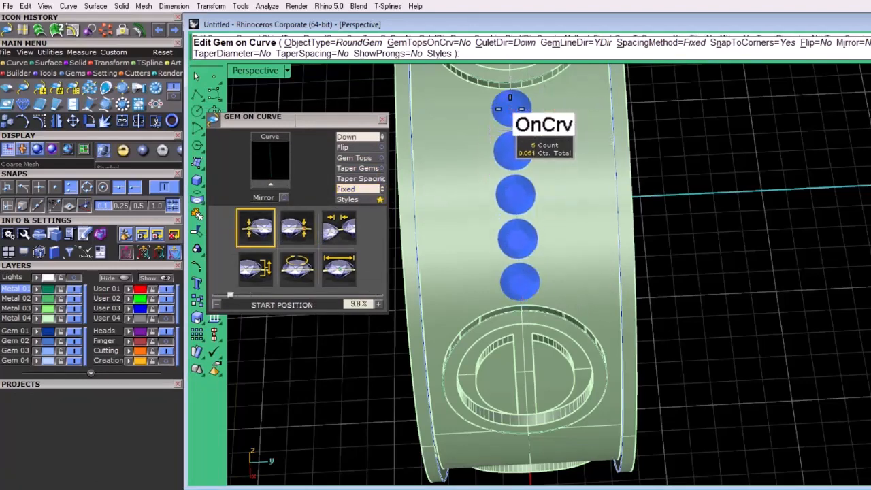
pyautogui.rightClick(551, 114)
pyautogui.scroll(-2, 540, 141)
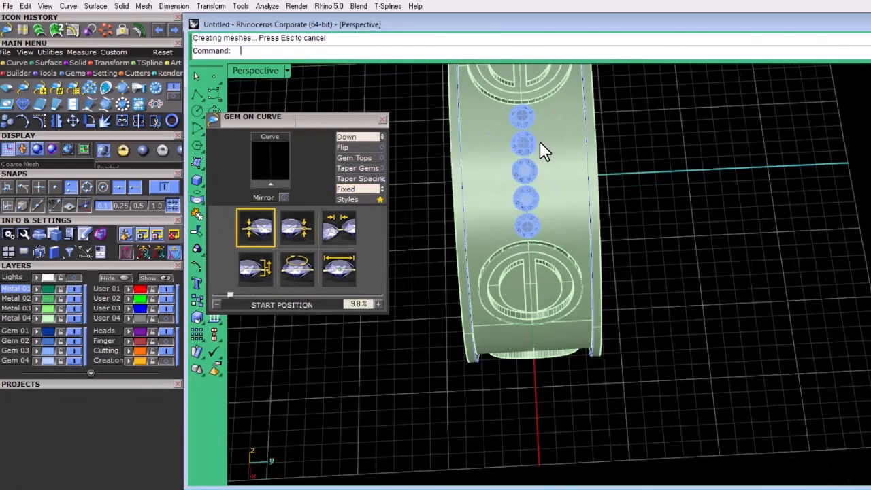
# Start a Gem on Curve row on the curve beside the existing five gems
pyautogui.moveTo(540, 141); pyautogui.dragTo(553, 159, button='right')
pyautogui.click(553, 159)
pyautogui.click(648, 145)
pyautogui.scroll(-1, 566, 231)
pyautogui.moveTo(566, 230); pyautogui.dragTo(546, 242, button='right')
pyautogui.scroll(4, 546, 243)
pyautogui.keyDown('shift'); pyautogui.moveTo(538, 201); pyautogui.dragTo(548, 260, button='right'); pyautogui.keyUp('shift')
pyautogui.scroll(1, 577, 236)
pyautogui.click(516, 315)
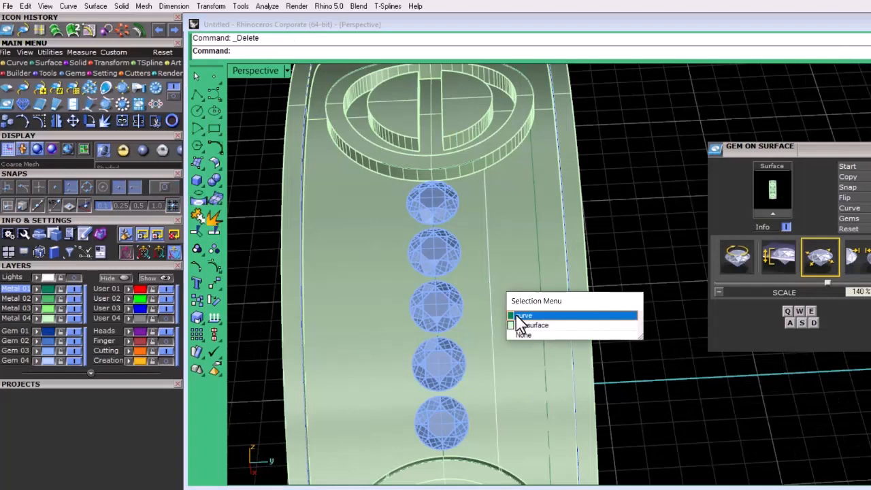
pyautogui.click(517, 316)
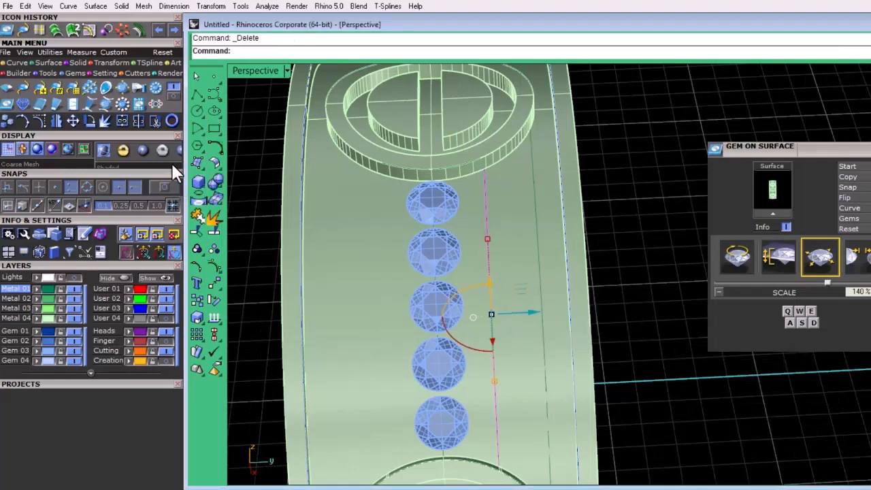
pyautogui.click(28, 87)
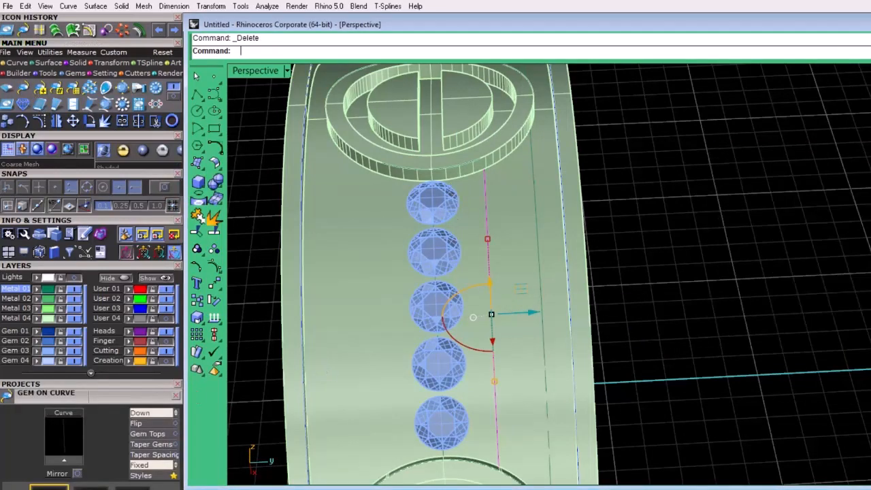
pyautogui.moveTo(82, 394); pyautogui.dragTo(748, 92)
pyautogui.click(741, 155)
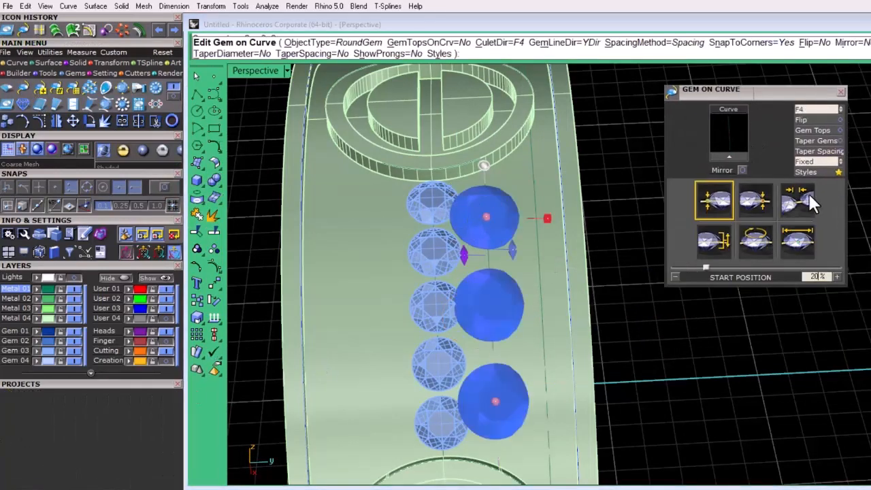
# Try the gem directions Object and Down on the second row, accept it with Down, and delete those gems
pyautogui.click(840, 108)
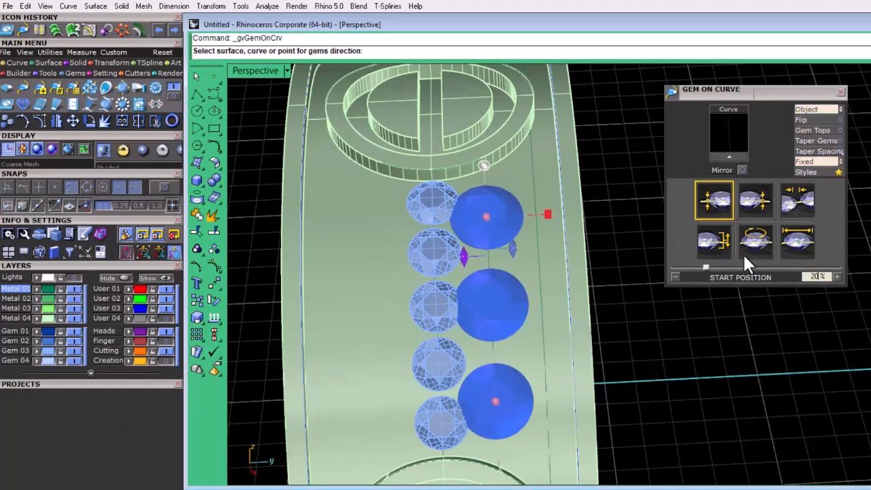
pyautogui.click(839, 107)
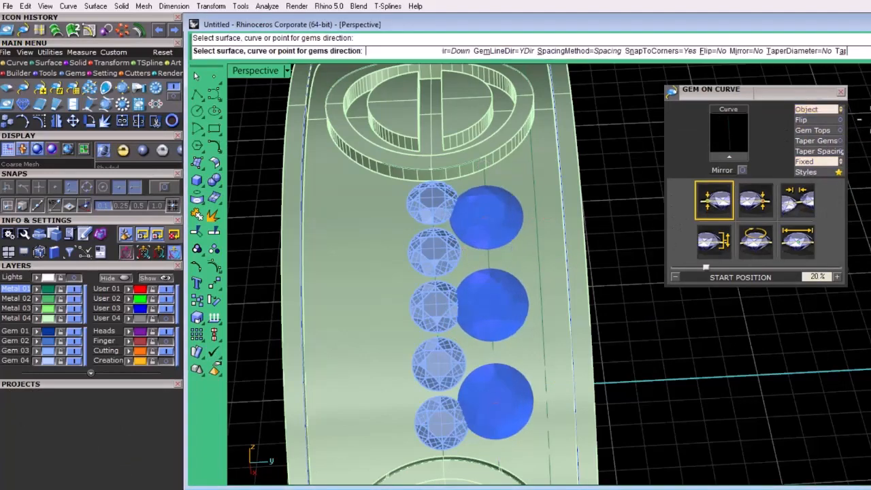
pyautogui.click(838, 110)
pyautogui.click(839, 108)
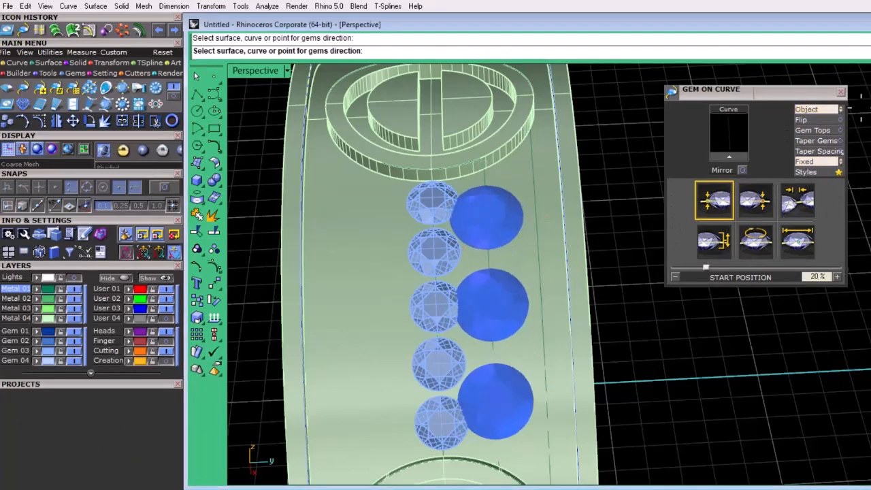
pyautogui.click(838, 110)
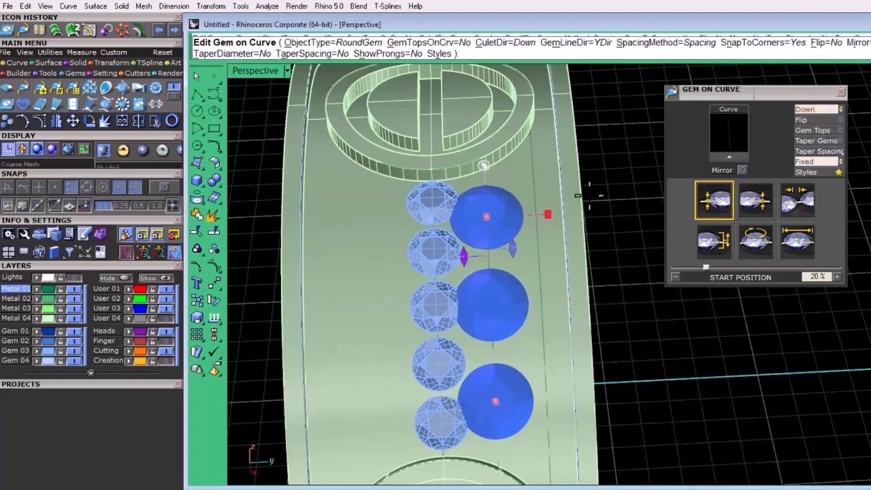
pyautogui.rightClick(584, 191)
pyautogui.click(510, 238)
pyautogui.press('Delete')
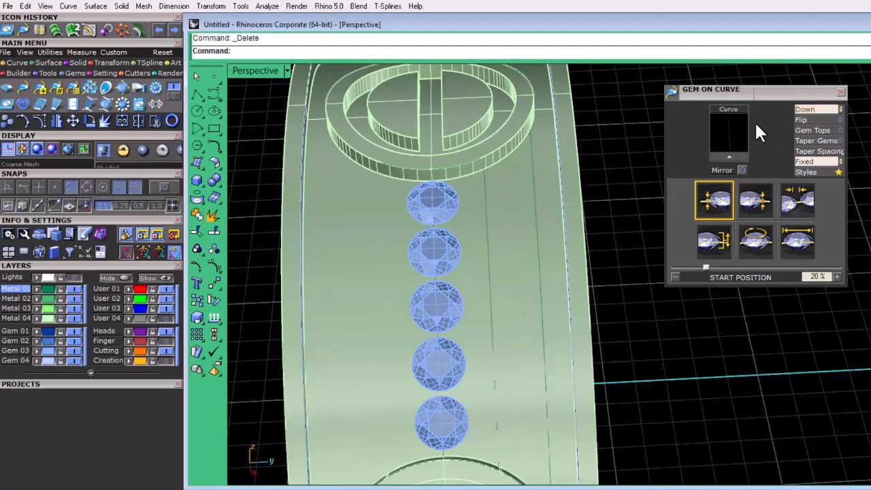
# Set the second gem row's direction to Down, its spacing method to Fixed and its spacing to 0.13 mm
pyautogui.click(838, 109)
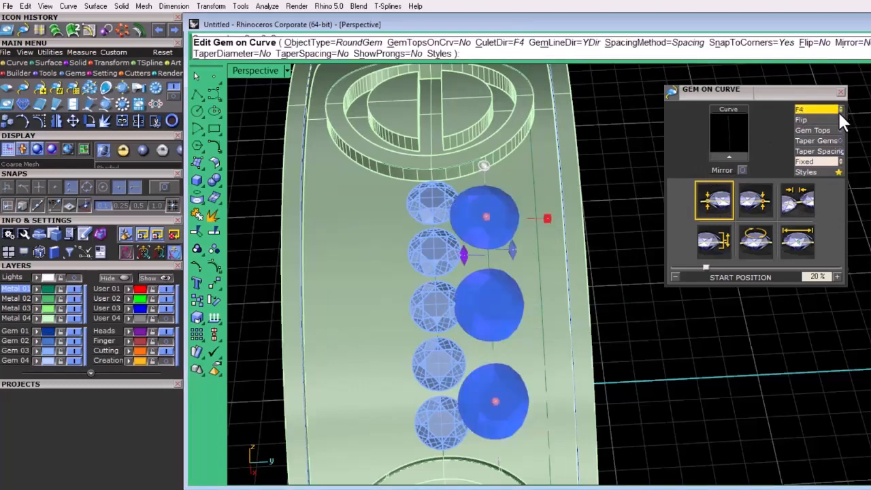
pyautogui.click(840, 162)
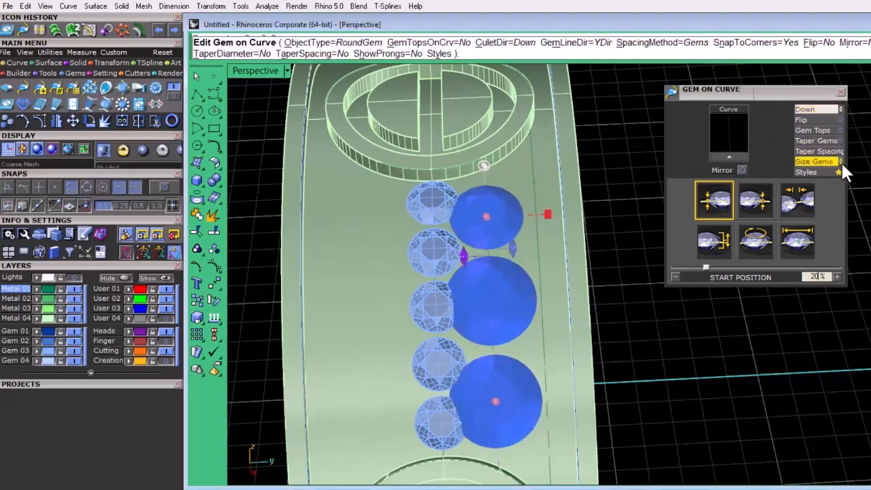
pyautogui.click(787, 195)
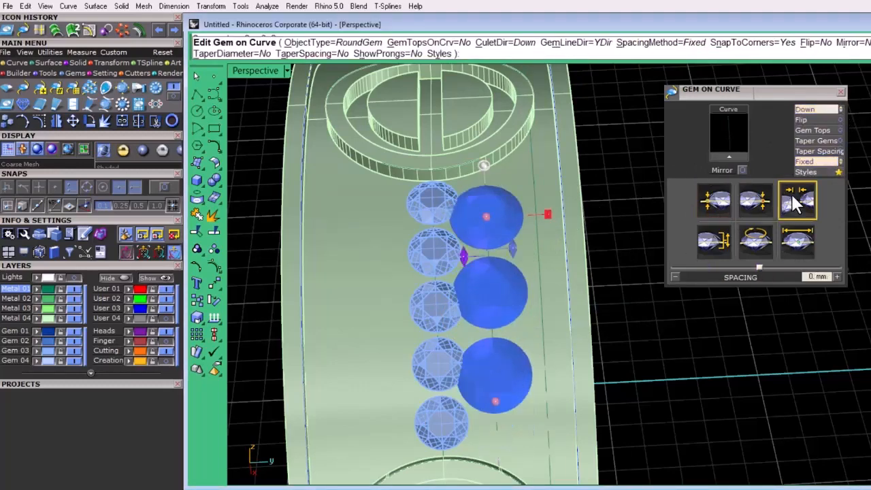
pyautogui.write('1')
pyautogui.press('Return')
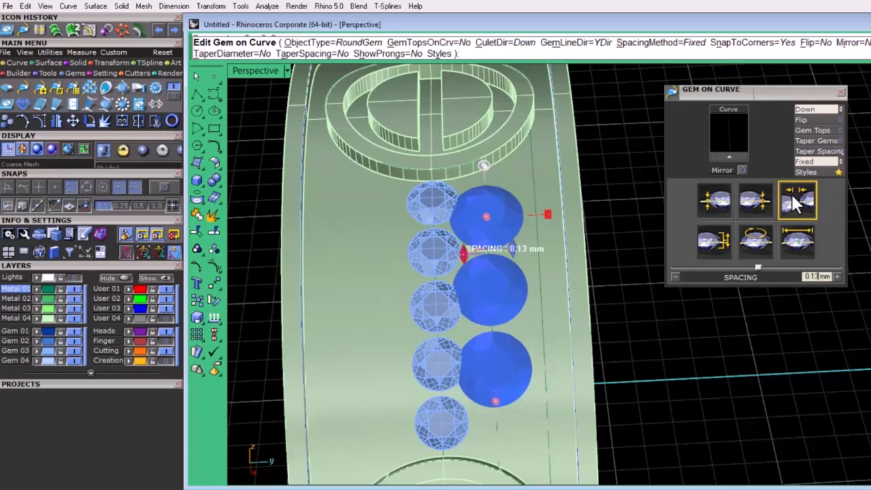
# Set the second row's gem size to 1.4 mm and extend both ends to fit five gems, with the start position at about 11%
pyautogui.click(793, 236)
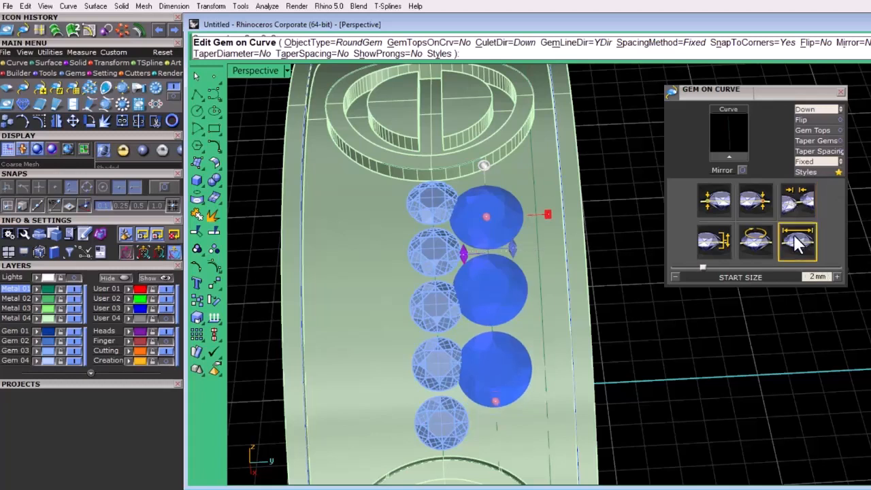
pyautogui.write('1.3')
pyautogui.press('Return')
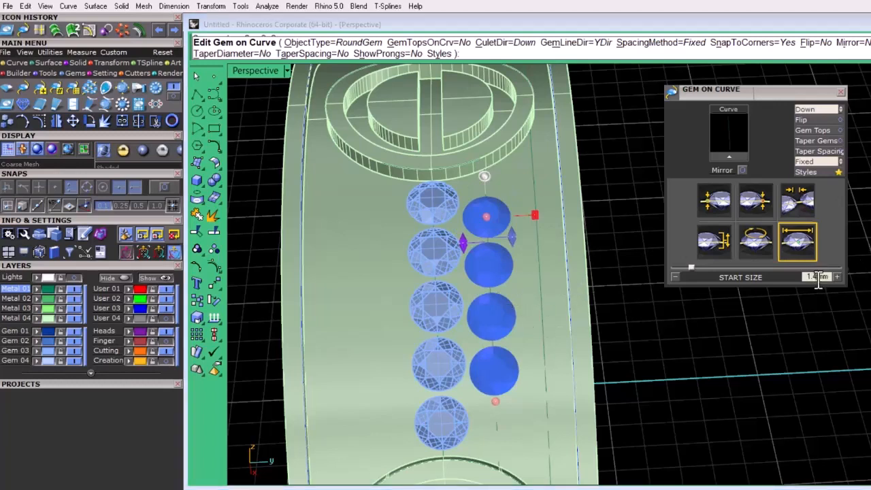
pyautogui.press('Return')
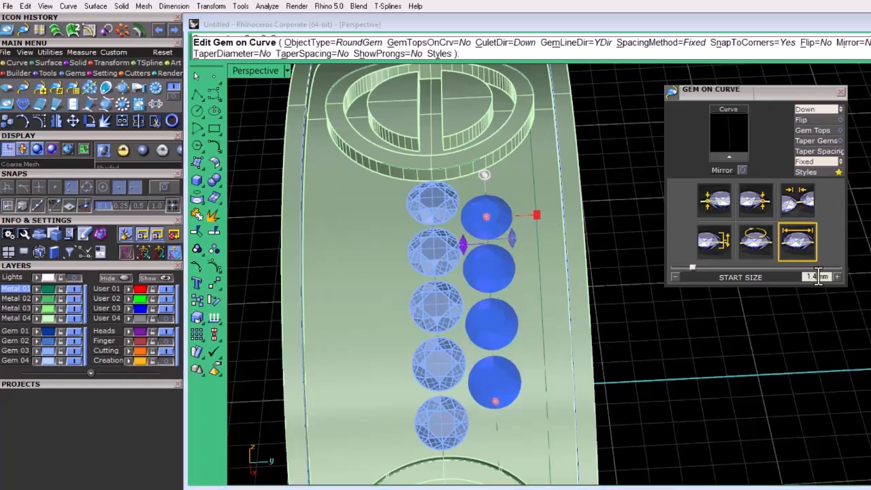
pyautogui.press('Return')
pyautogui.moveTo(496, 402); pyautogui.dragTo(497, 441)
pyautogui.moveTo(487, 215); pyautogui.dragTo(486, 193)
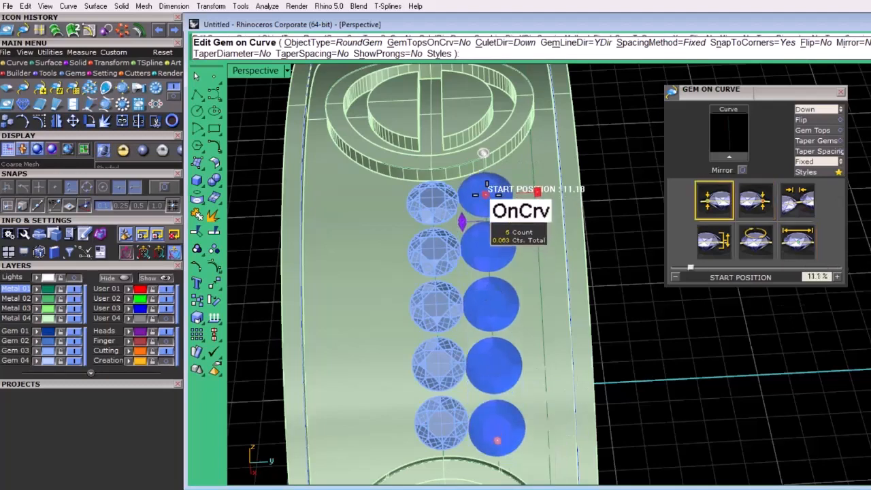
# Reduce the second row's gem size and extend both ends to fit six gems, with the start position at about 7.5%
pyautogui.click(797, 239)
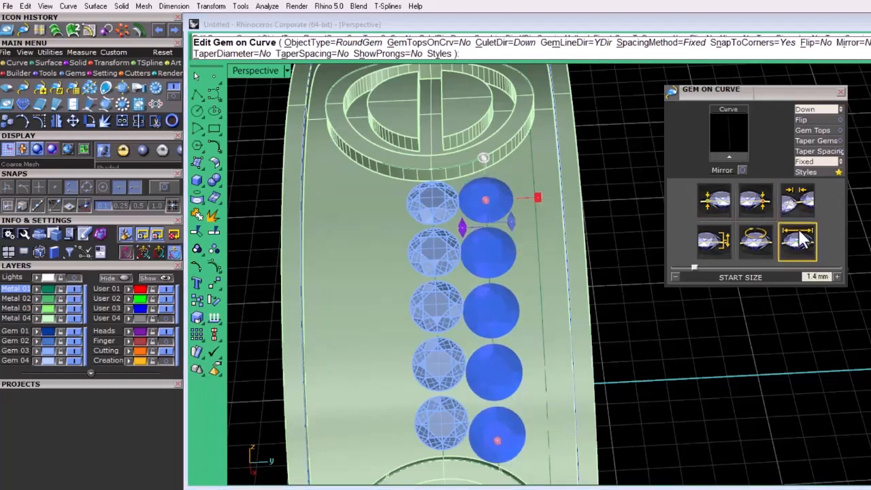
pyautogui.moveTo(485, 197)
pyautogui.mouseDown()
pyautogui.moveTo(483, 215)
pyautogui.moveTo(484, 190)
pyautogui.mouseUp()
pyautogui.moveTo(494, 442); pyautogui.dragTo(498, 455)
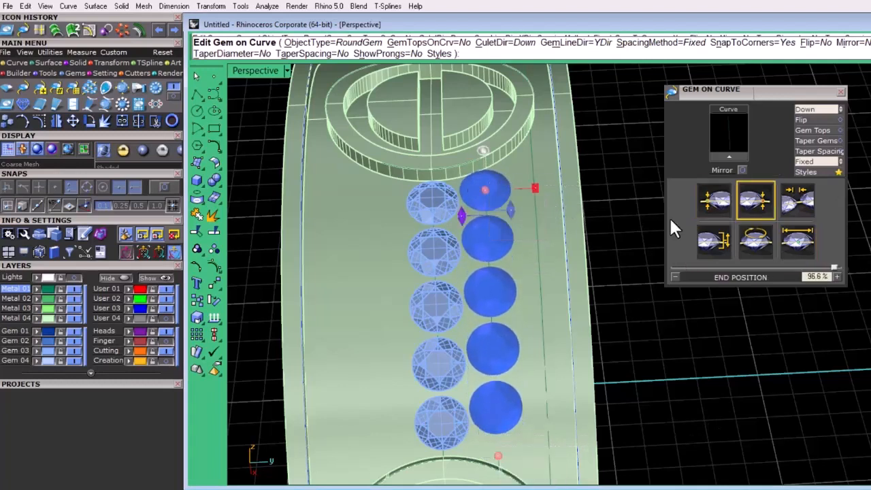
pyautogui.click(797, 244)
pyautogui.moveTo(485, 189)
pyautogui.mouseDown()
pyautogui.moveTo(476, 186)
pyautogui.moveTo(485, 183)
pyautogui.mouseUp()
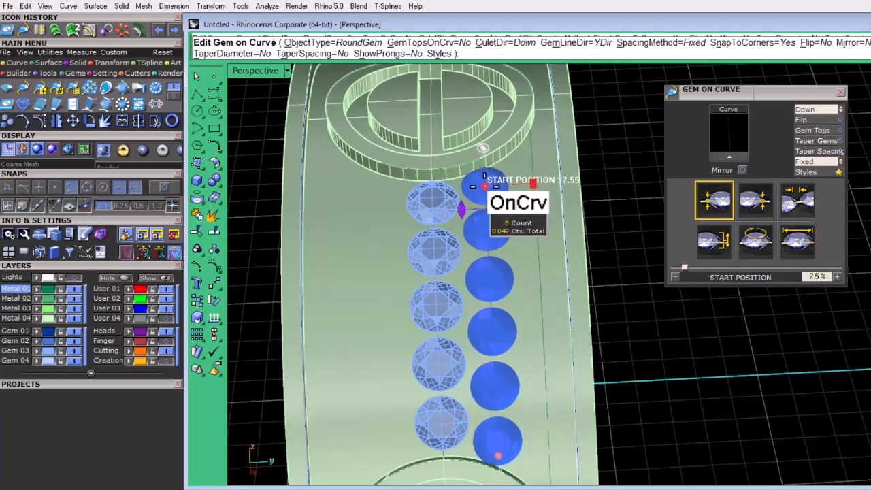
pyautogui.rightClick(589, 164)
# Start a third gem row on the curve nearest the channel wall, with direction Down, spacing method Fixed and spacing 0.13 mm
pyautogui.click(536, 224)
pyautogui.rightClick(536, 224)
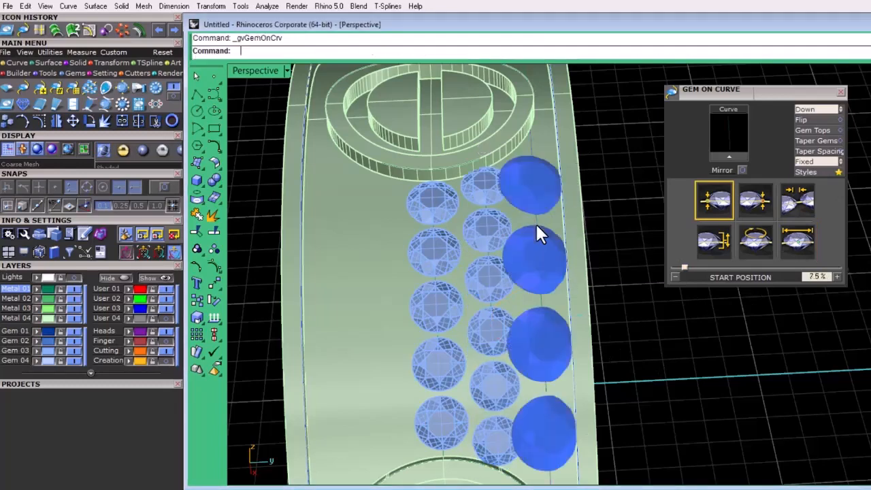
pyautogui.click(839, 108)
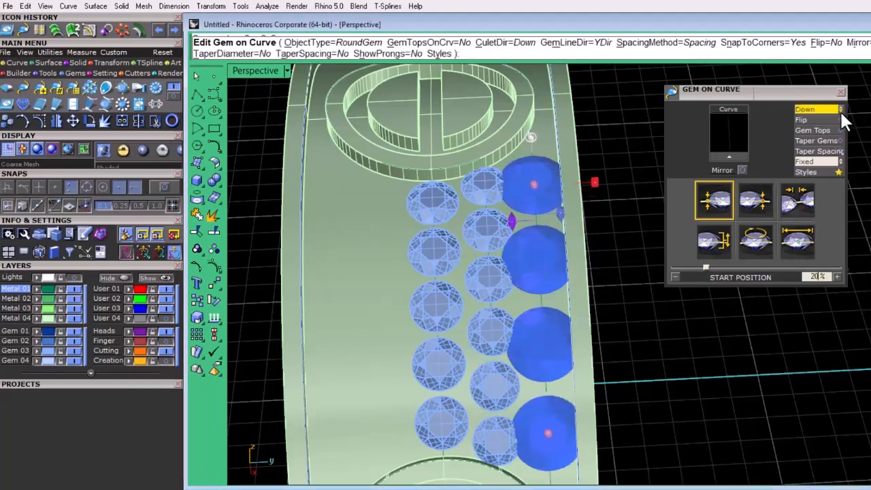
pyautogui.click(840, 162)
pyautogui.click(811, 198)
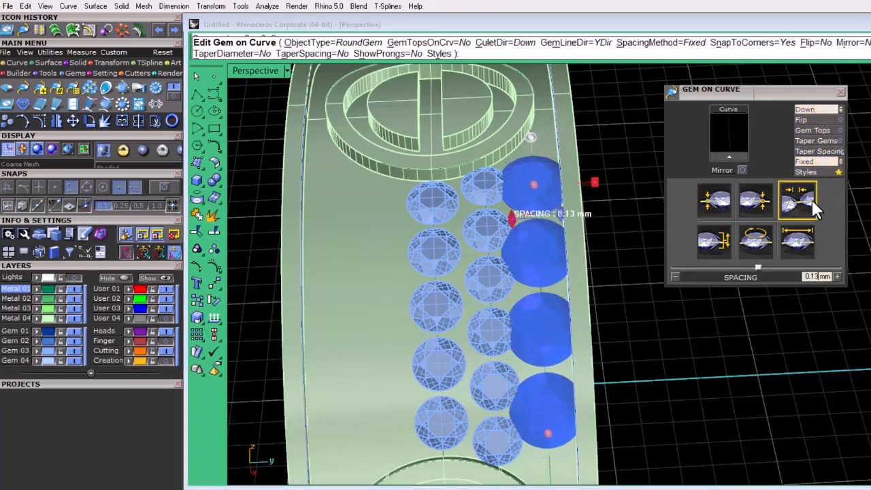
# Set the third row's gem size to 1.3 mm and extend both ends to fit seven gems, with the start position at about 13.7%
pyautogui.click(805, 235)
pyautogui.write('1.3')
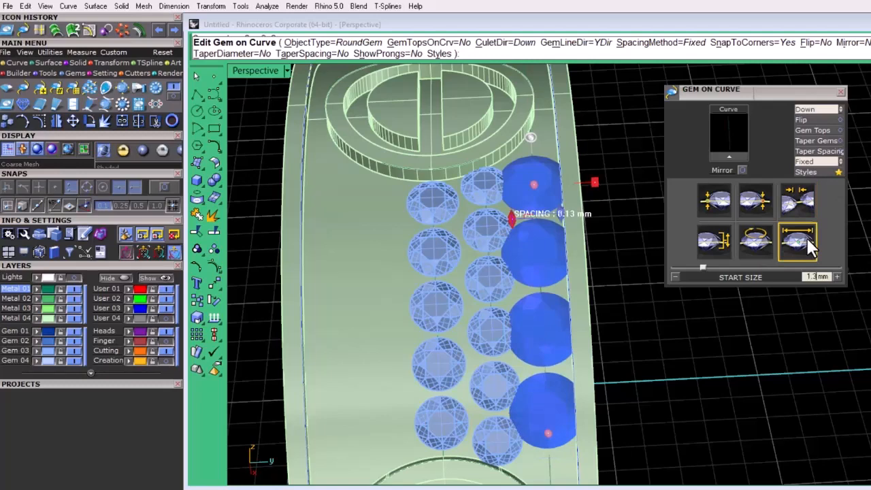
pyautogui.press('Return')
pyautogui.moveTo(534, 184); pyautogui.dragTo(532, 162)
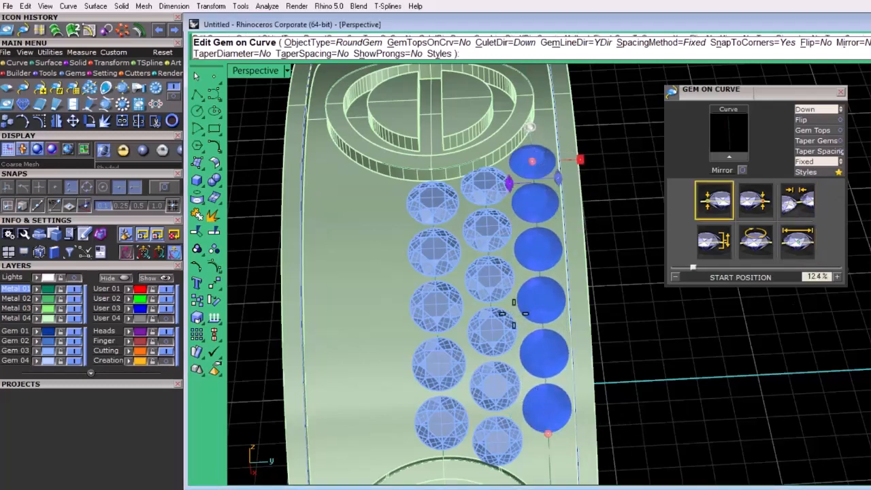
pyautogui.scroll(-4, 514, 310)
pyautogui.moveTo(533, 385); pyautogui.dragTo(536, 420)
pyautogui.moveTo(529, 217); pyautogui.dragTo(528, 222)
pyautogui.press('Return')
# Delete the gem row on the ring's centre curve
pyautogui.scroll(4, 465, 358)
pyautogui.click(473, 331)
pyautogui.press('Delete')
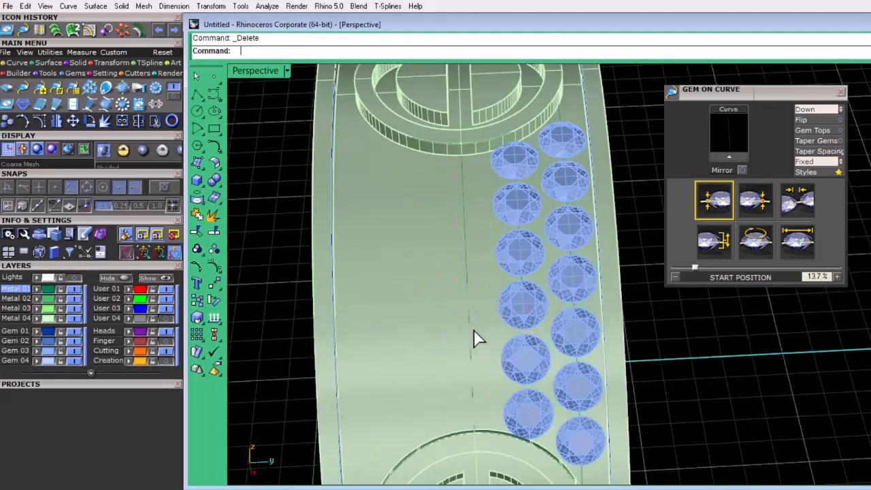
# Start a new gem row on the centre curve with direction Down, spacing method Fixed and spacing 0.13 mm
pyautogui.click(470, 333)
pyautogui.click(501, 361)
pyautogui.click(722, 151)
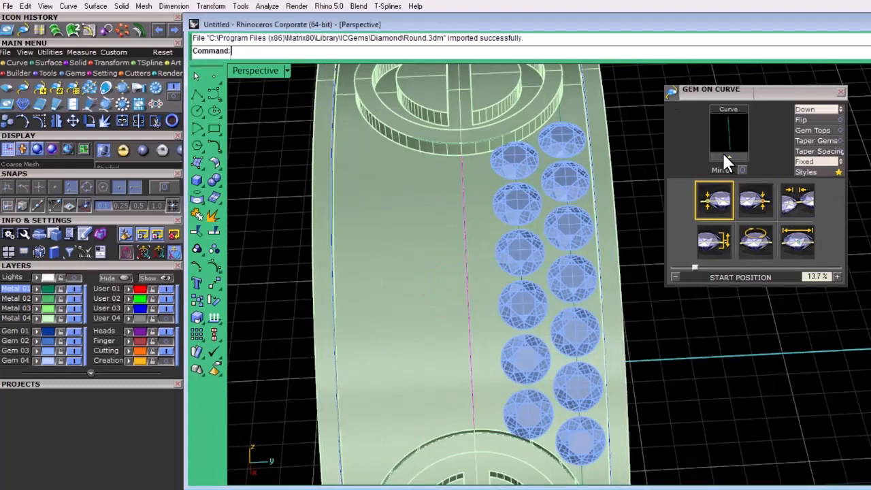
pyautogui.click(839, 110)
pyautogui.click(840, 109)
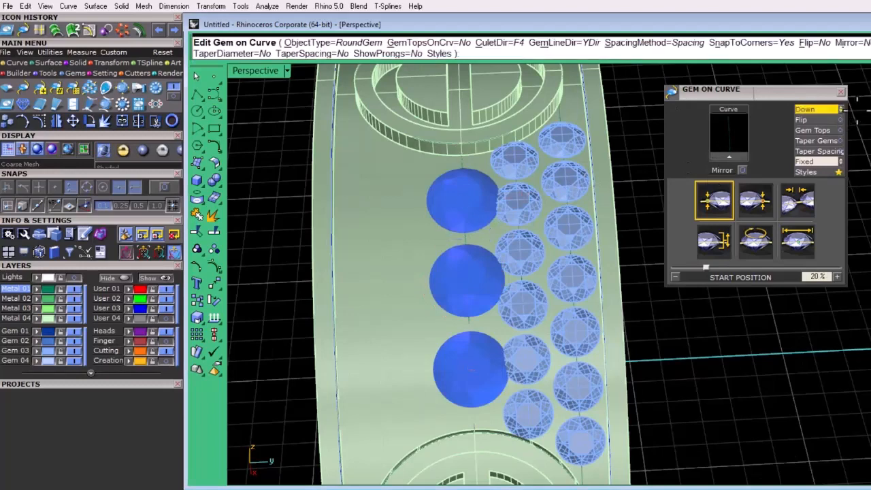
pyautogui.click(839, 161)
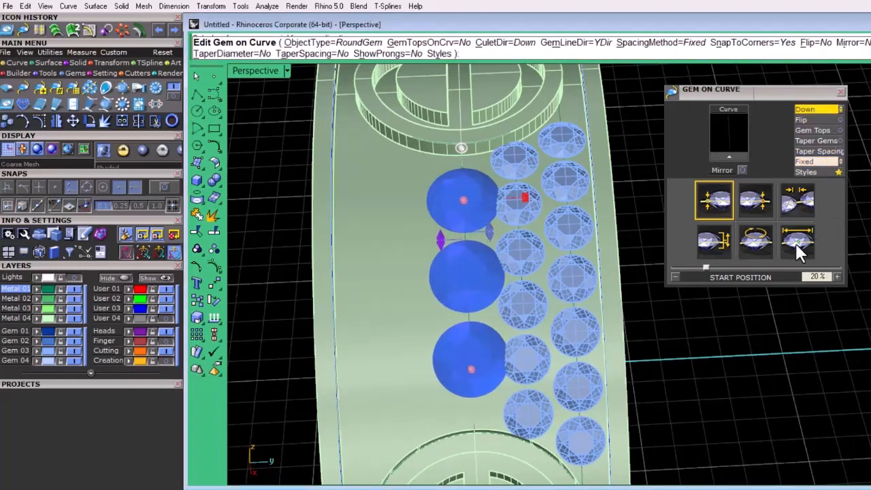
pyautogui.click(794, 204)
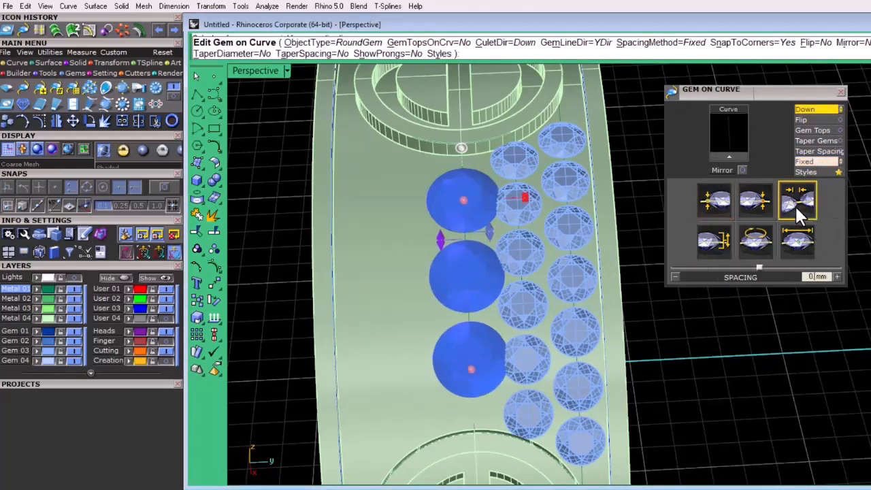
pyautogui.scroll(3, 794, 205)
# Set the centre row's gem size to 1.3 mm and extend both ends to fit five gems, with the start position at about 13.6%
pyautogui.click(797, 239)
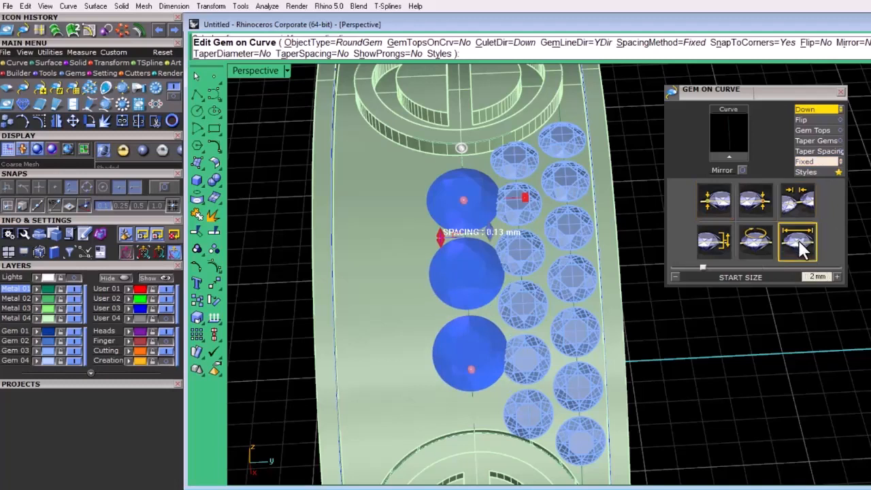
pyautogui.write('1.3')
pyautogui.press('Return')
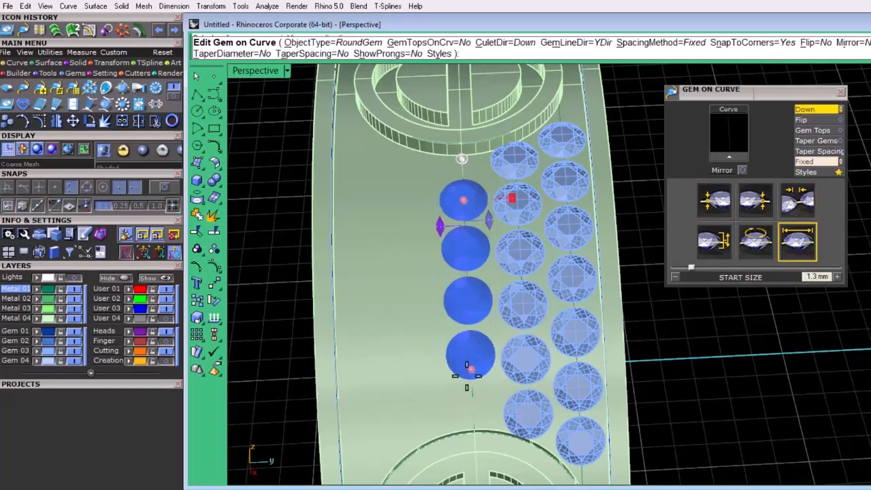
pyautogui.moveTo(463, 199); pyautogui.dragTo(462, 176)
pyautogui.moveTo(471, 369); pyautogui.dragTo(473, 417)
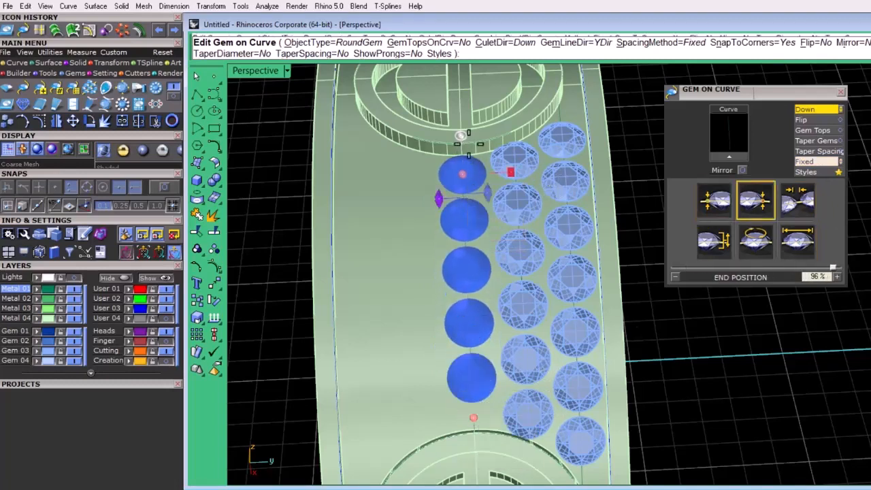
pyautogui.moveTo(462, 175); pyautogui.dragTo(460, 183)
pyautogui.rightClick(618, 100)
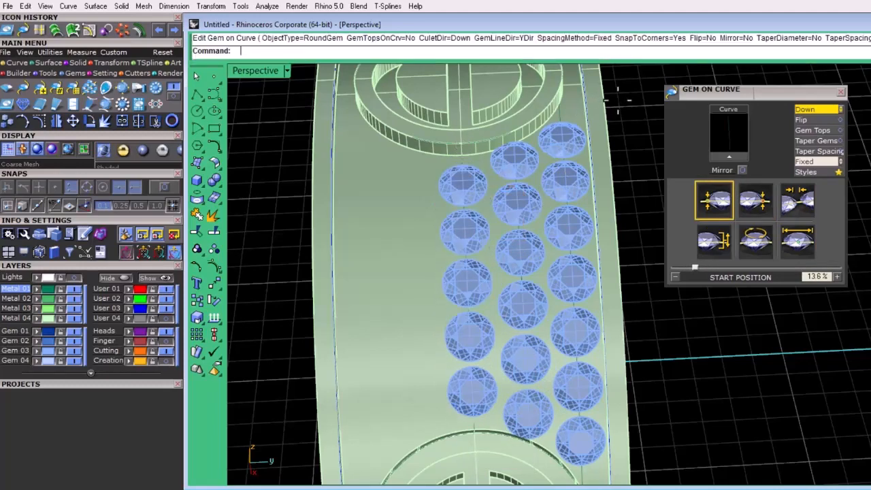
# Close Gem on Curve and add 0.5 mm prongs to each of the three gem rows with Prong Adder in 2 Shared Prongs mode
pyautogui.click(532, 419)
pyautogui.keyDown('shift'); pyautogui.click(578, 390); pyautogui.keyUp('shift')
pyautogui.doubleClick(266, 73)
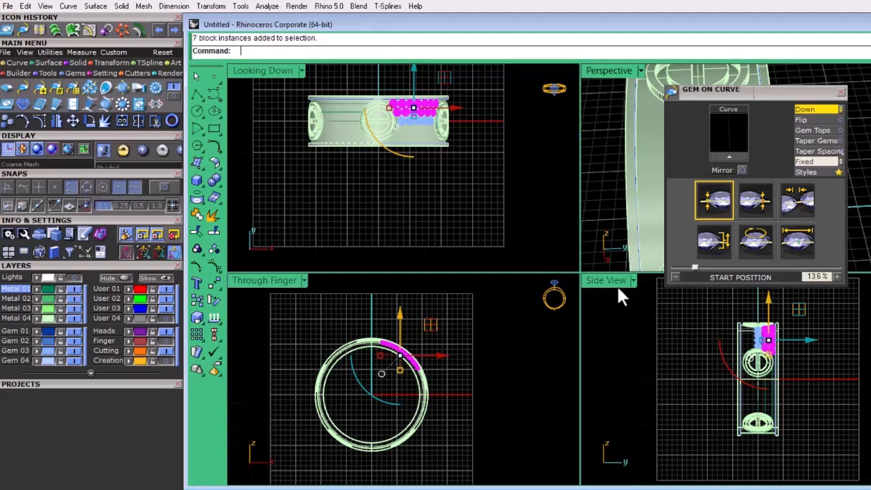
pyautogui.click(842, 94)
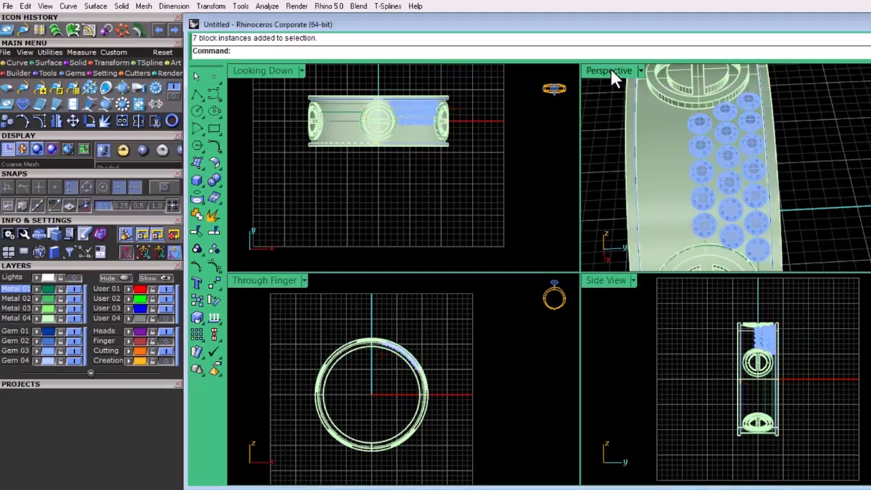
pyautogui.doubleClick(609, 70)
pyautogui.click(96, 71)
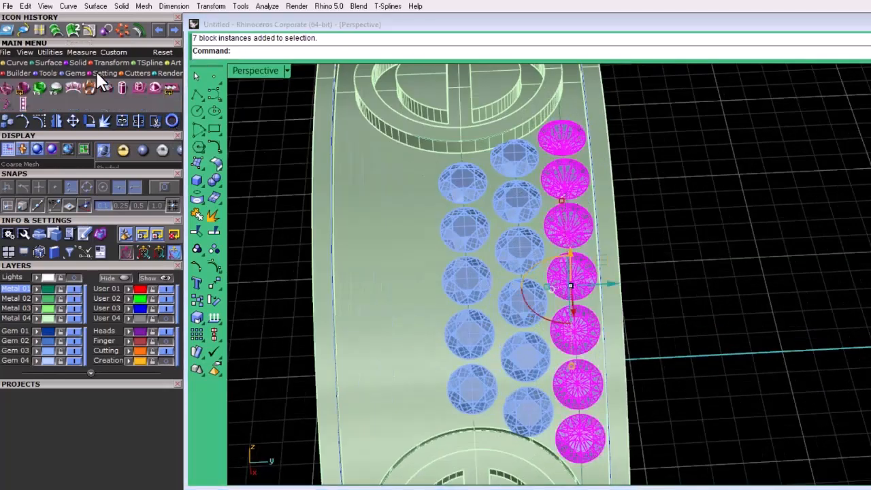
pyautogui.click(105, 88)
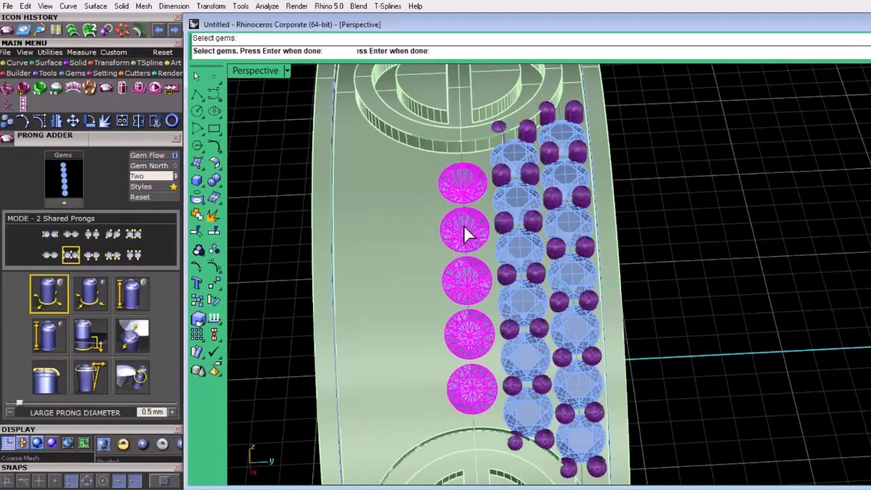
# Ungroup the middle row's prongs and delete the prong at each end that overlaps the screw motifs
pyautogui.click(514, 443)
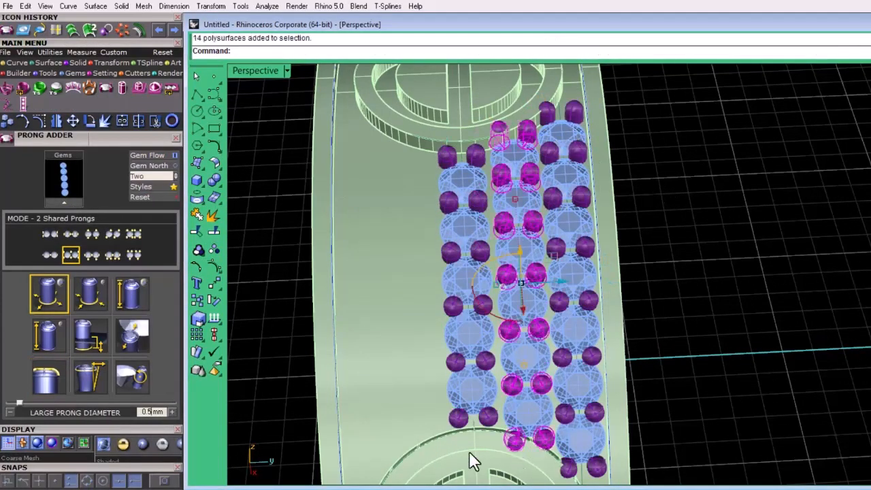
pyautogui.click(203, 253)
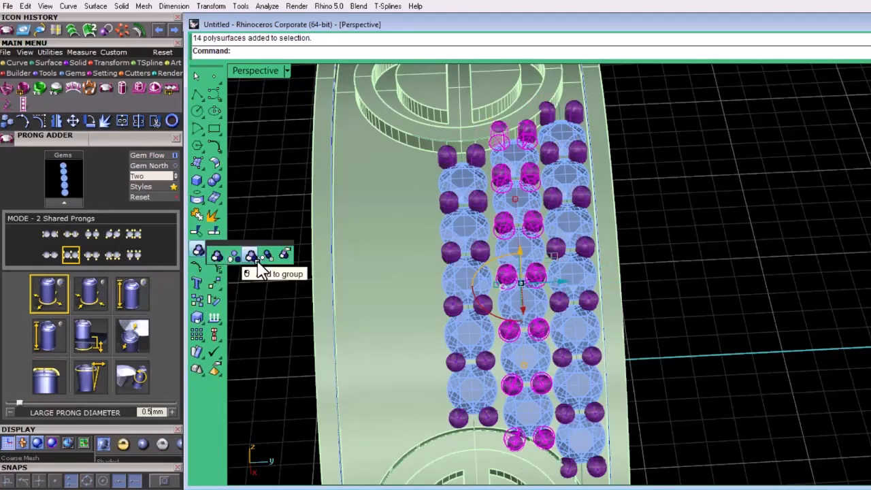
pyautogui.click(267, 256)
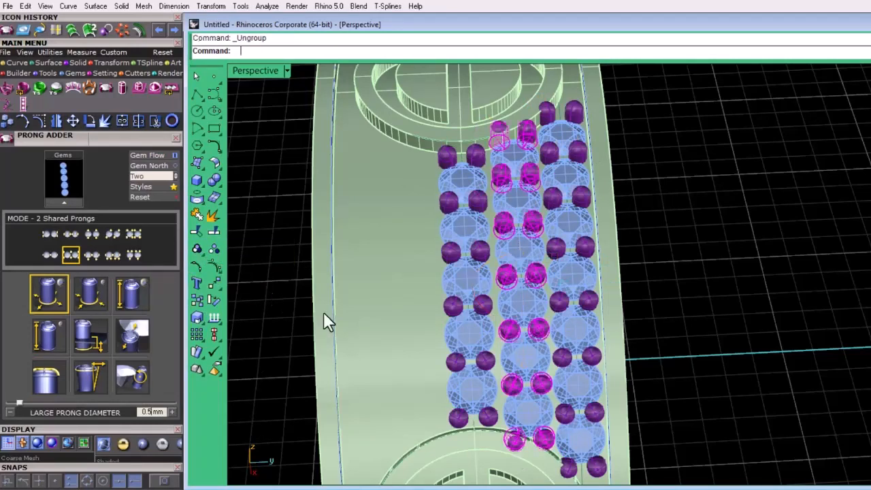
pyautogui.click(515, 439)
pyautogui.press('Delete')
pyautogui.click(496, 126)
pyautogui.press('Delete')
# Ungroup the outer row's prongs and delete the end prong on the motif side at both ends
pyautogui.click(579, 117)
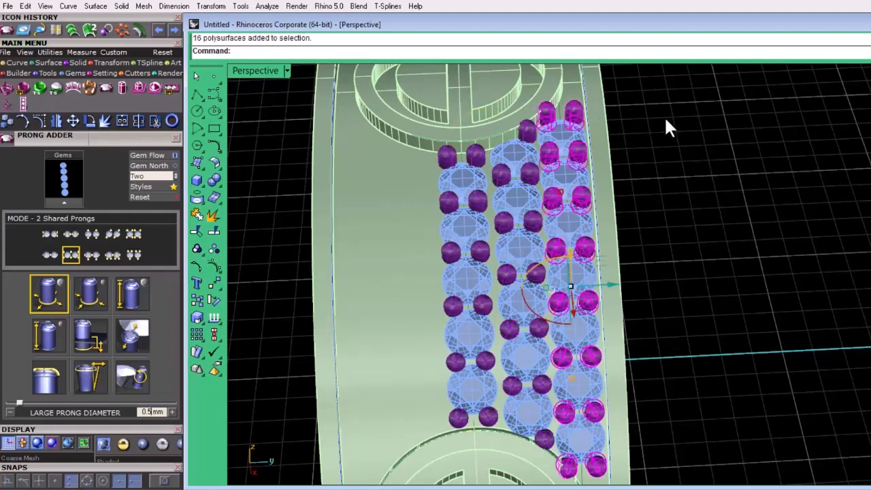
pyautogui.rightClick(664, 116)
pyautogui.click(546, 109)
pyautogui.press('Delete')
pyautogui.click(568, 466)
pyautogui.click(612, 444)
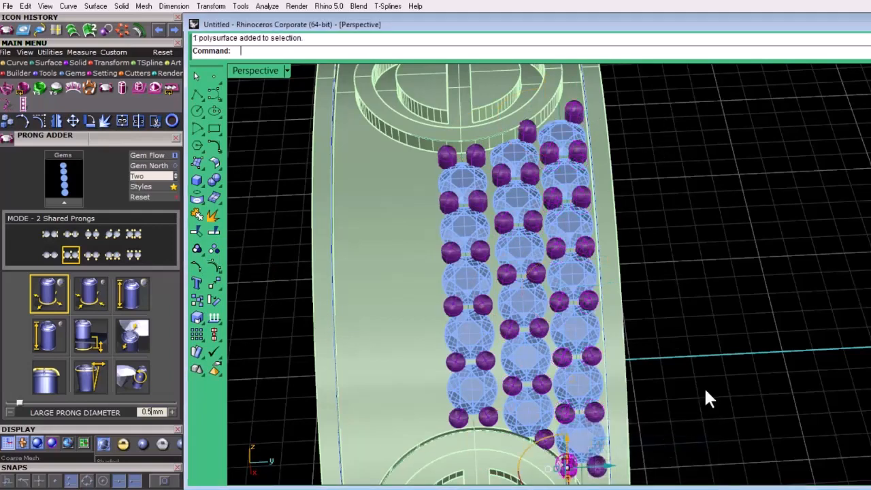
pyautogui.press('Delete')
# Select all prongs on the Heads layer except the centre row's, and regroup them as one group
pyautogui.scroll(-3, 544, 150)
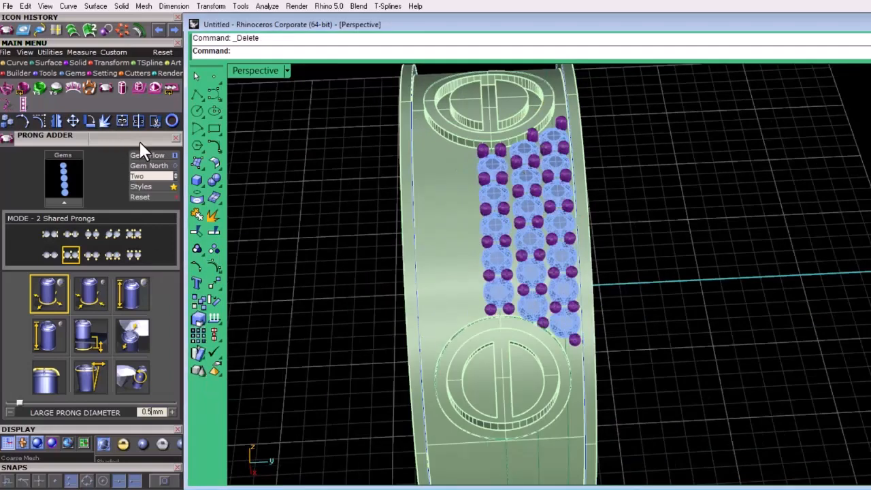
pyautogui.click(140, 141)
pyautogui.click(139, 348)
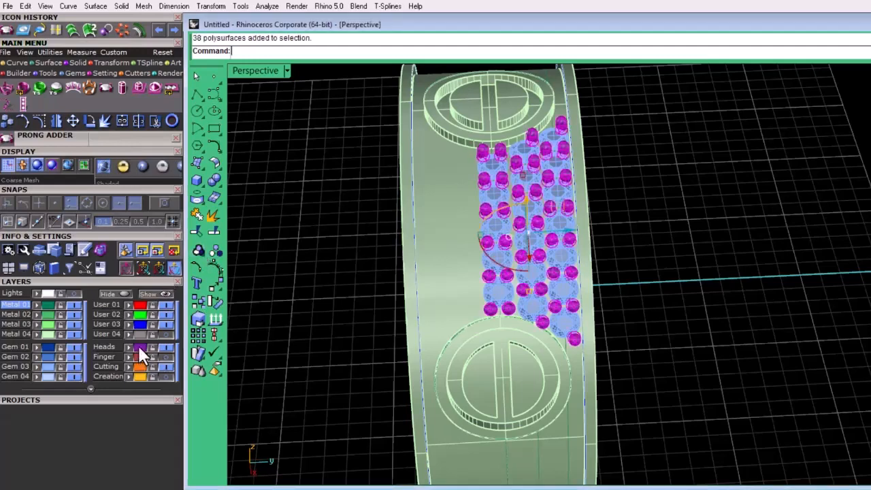
pyautogui.moveTo(365, 112); pyautogui.dragTo(511, 344)
pyautogui.rightClick(217, 251)
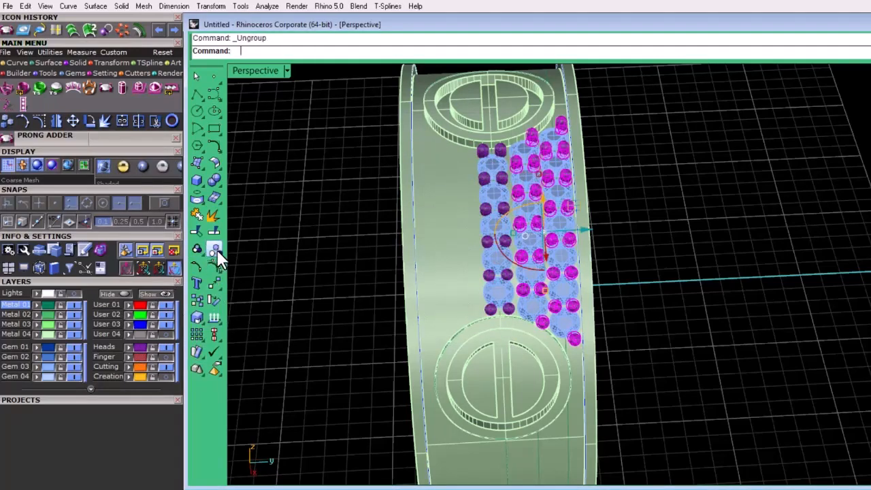
pyautogui.click(519, 193)
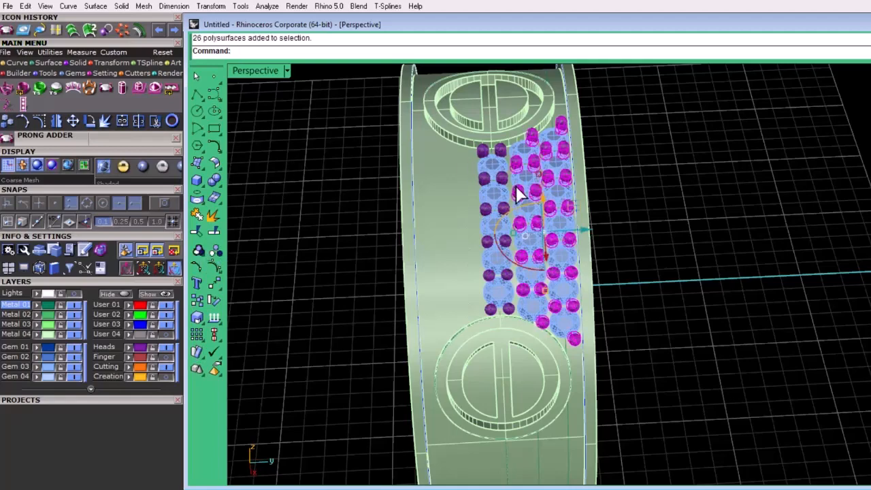
# Mirror the two side gem rows and their prongs across the ring's centre line in the Side View
pyautogui.doubleClick(271, 71)
pyautogui.doubleClick(602, 279)
pyautogui.scroll(12, 563, 190)
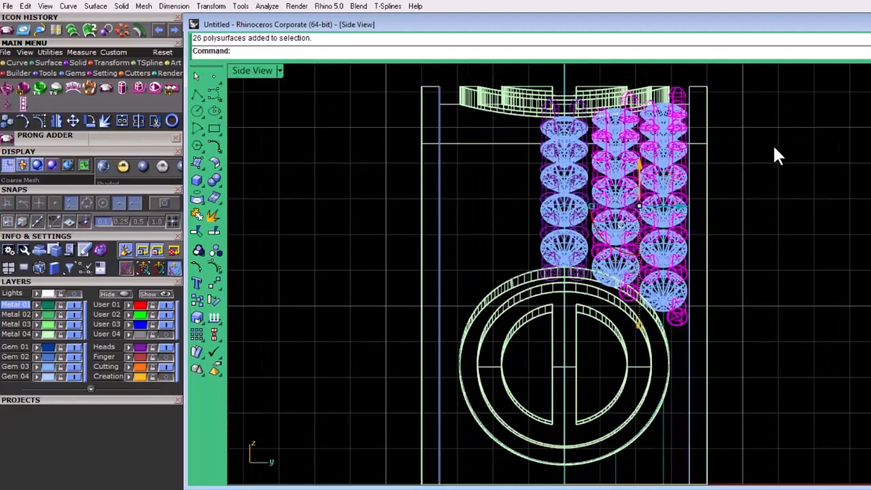
pyautogui.moveTo(774, 147); pyautogui.dragTo(745, 198, button='right')
pyautogui.moveTo(561, 101); pyautogui.dragTo(721, 389)
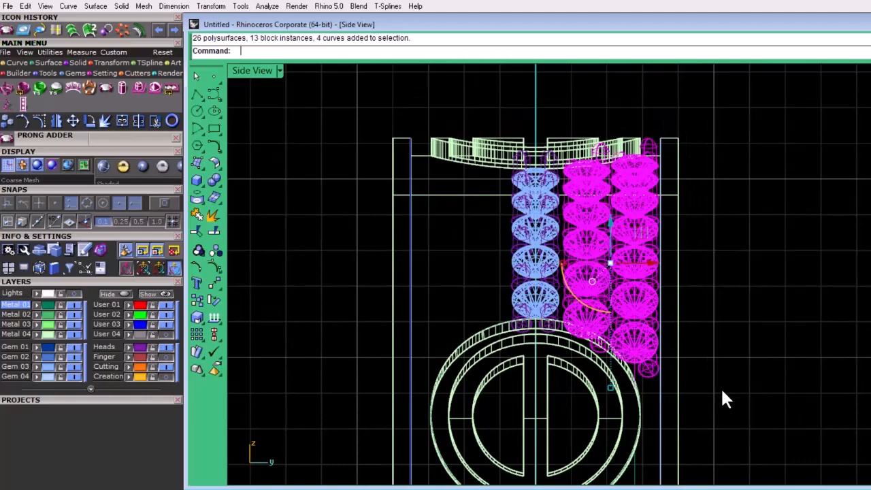
pyautogui.press('Return')
pyautogui.doubleClick(242, 70)
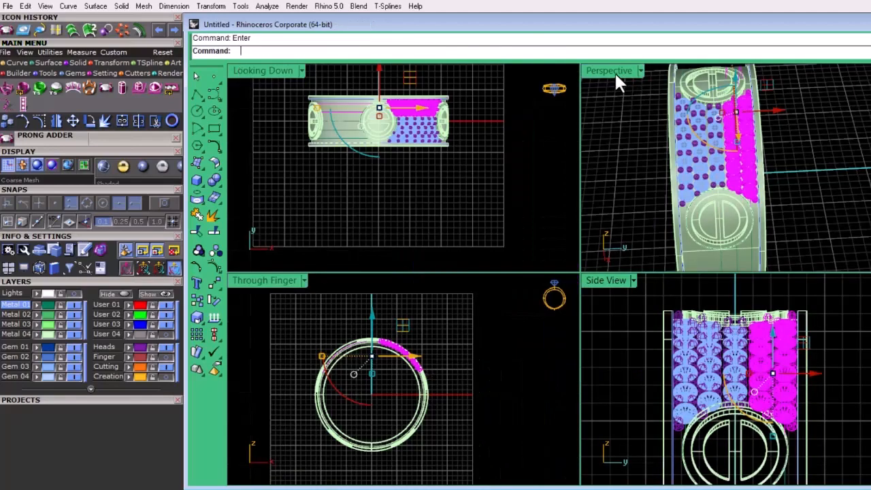
pyautogui.doubleClick(612, 71)
pyautogui.click(647, 221)
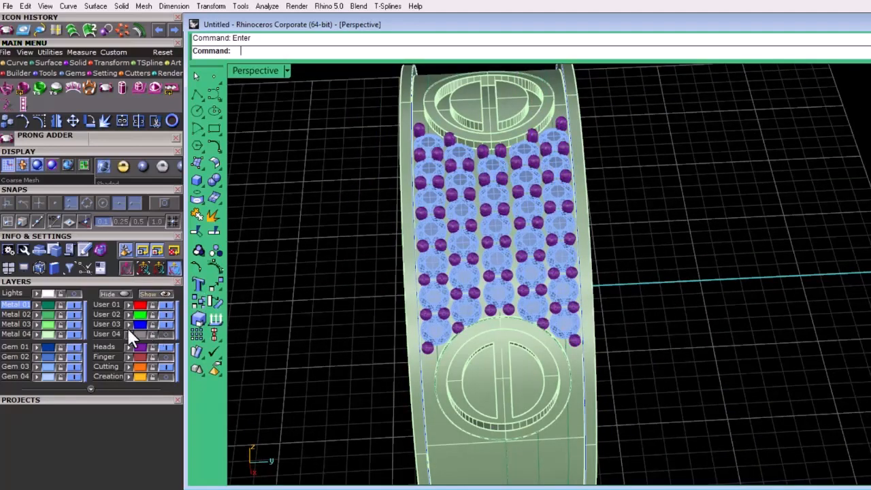
# Group all prongs on the Heads layer together, and group all gems on the Gem 03 layer together
pyautogui.click(140, 346)
pyautogui.click(197, 250)
pyautogui.click(47, 366)
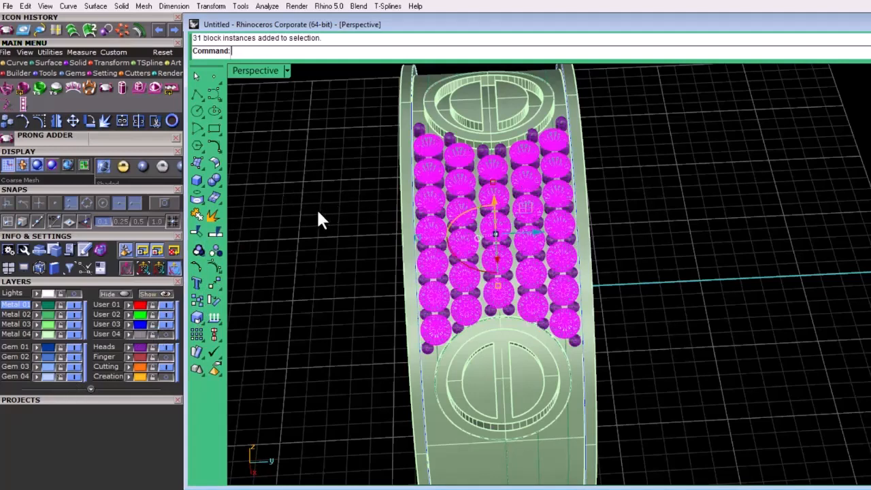
pyautogui.click(199, 251)
pyautogui.hotkey('ctrl', 'm')
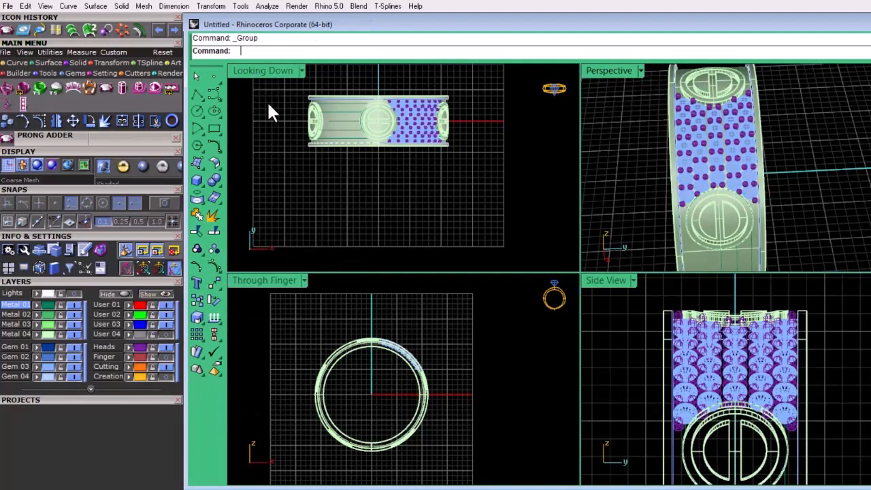
# Polar array the grouped gems and prongs around the origin 0 with 5 items over 360 degrees
pyautogui.click(139, 347)
pyautogui.click(48, 366)
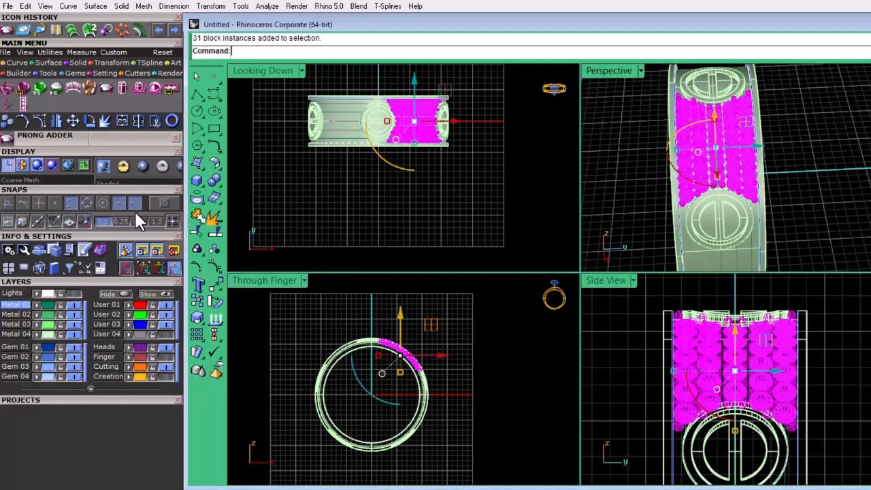
pyautogui.click(114, 29)
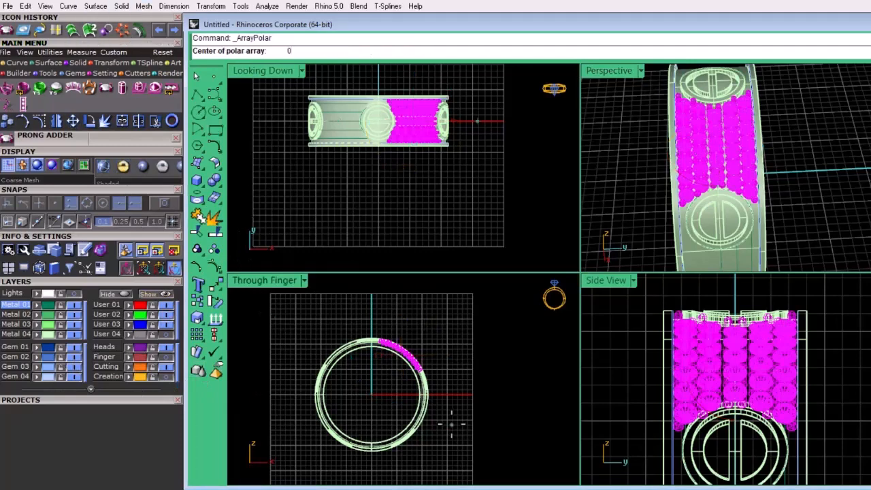
pyautogui.write('0')
pyautogui.press('Return')
pyautogui.press('Return')
pyautogui.press('Return')
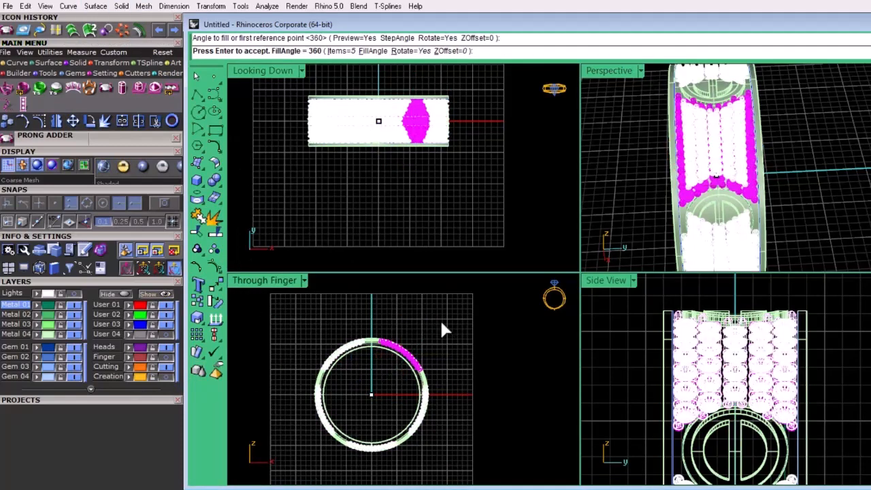
pyautogui.press('Return')
pyautogui.press('Escape')
# Try generating gem cutters for every gem on the ring at once, and delete those cutters
pyautogui.doubleClick(607, 72)
pyautogui.moveTo(523, 161); pyautogui.dragTo(501, 272, button='right')
pyautogui.click(45, 364)
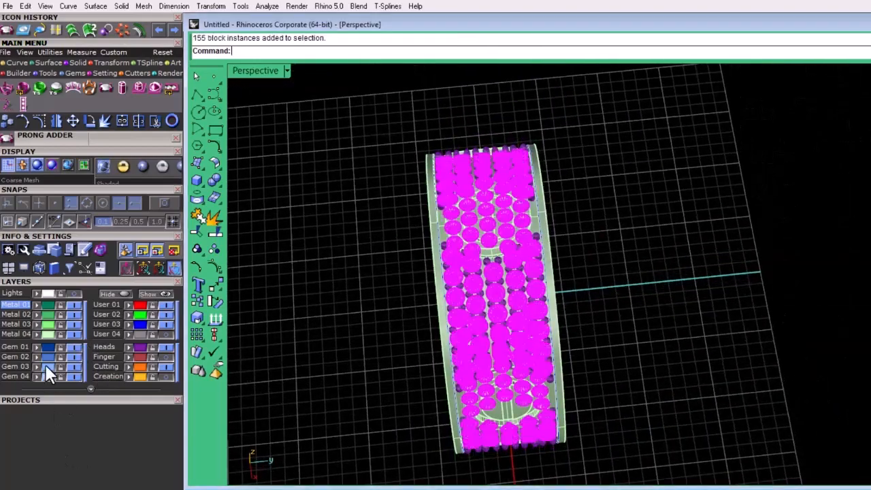
pyautogui.click(121, 87)
pyautogui.click(60, 479)
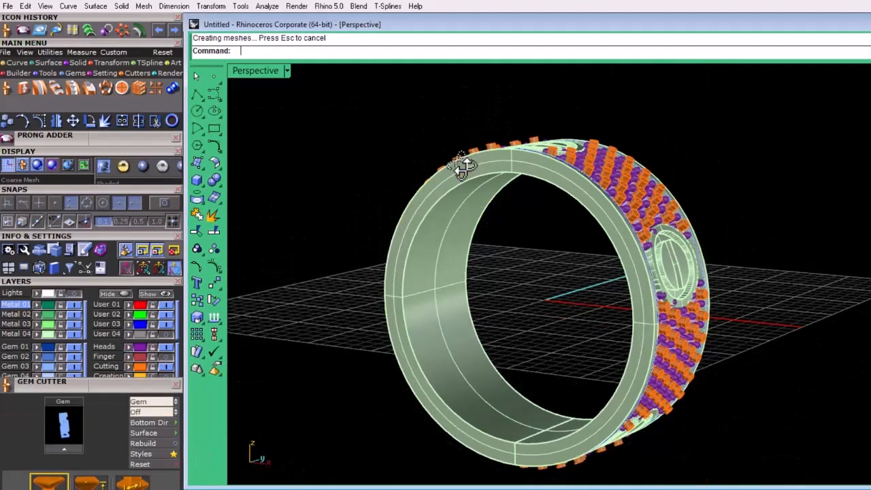
pyautogui.moveTo(145, 383); pyautogui.dragTo(211, 385)
pyautogui.click(141, 364)
pyautogui.press('Delete')
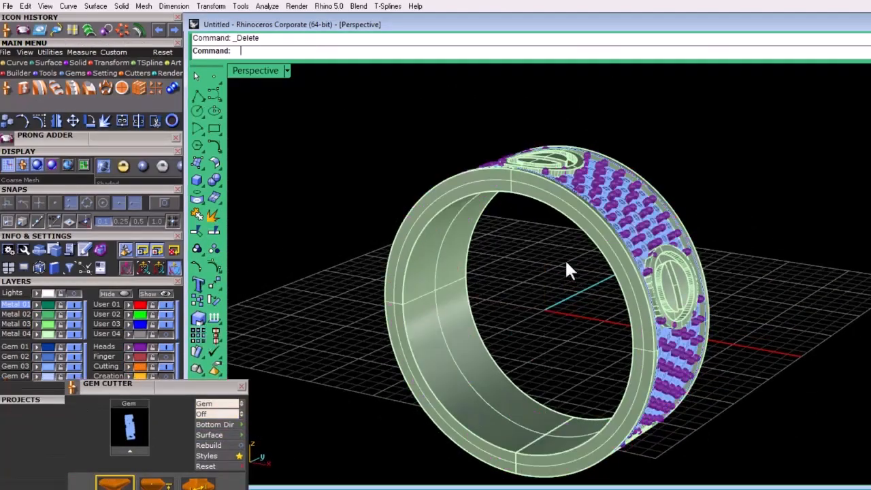
# Create gem cutters for only the upper-right gem section, with the lower depth set to -311%
pyautogui.moveTo(565, 258); pyautogui.dragTo(560, 310, button='right')
pyautogui.scroll(4, 560, 309)
pyautogui.doubleClick(269, 69)
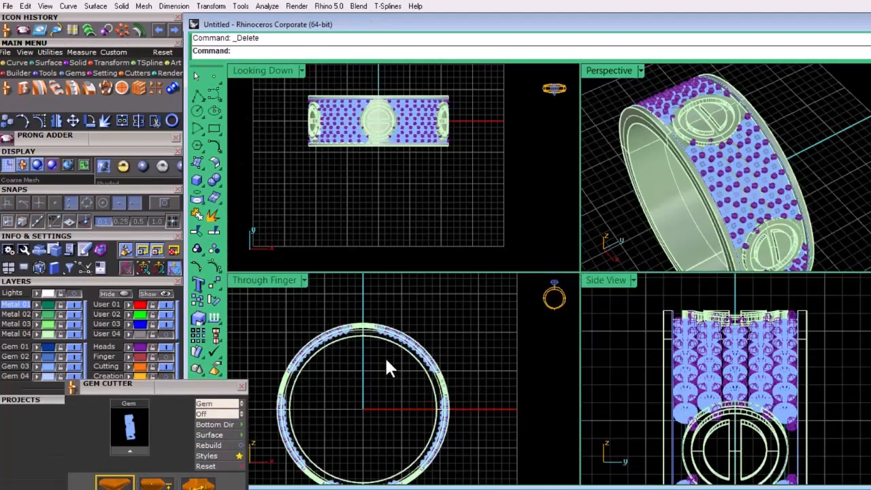
pyautogui.moveTo(366, 303); pyautogui.dragTo(447, 362)
pyautogui.click(166, 447)
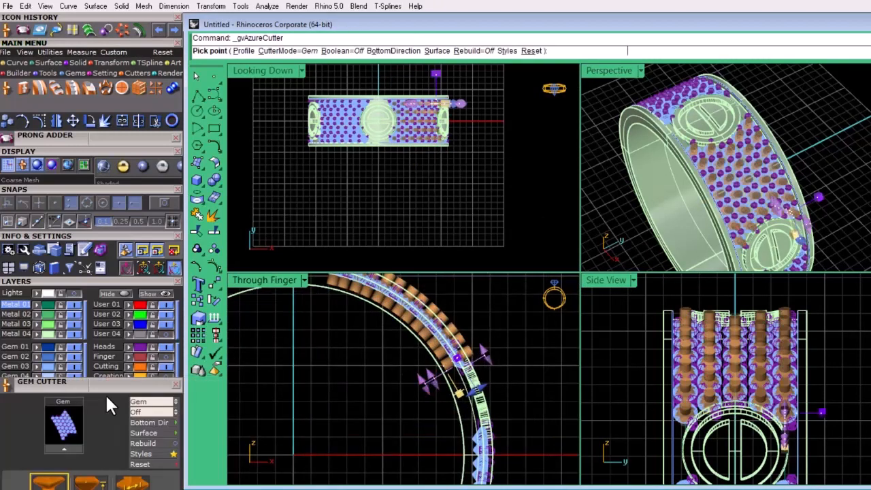
pyautogui.click(91, 484)
pyautogui.moveTo(103, 387); pyautogui.dragTo(135, 238)
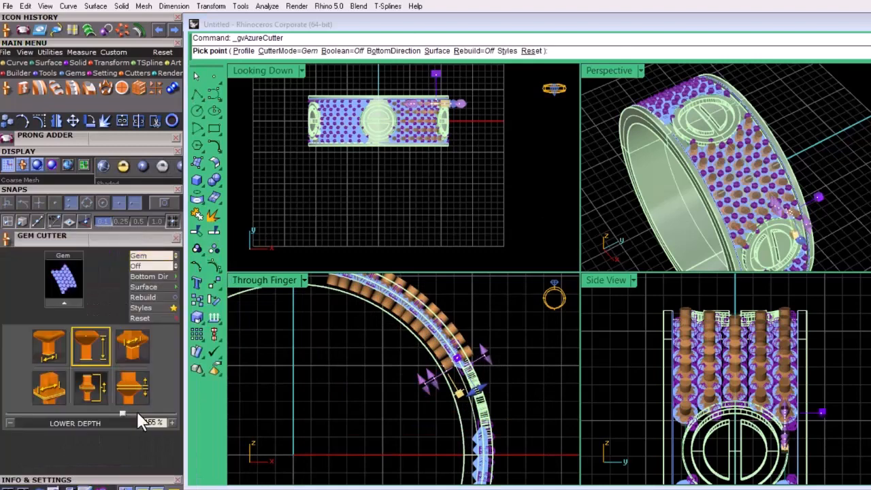
pyautogui.moveTo(123, 412); pyautogui.dragTo(70, 415)
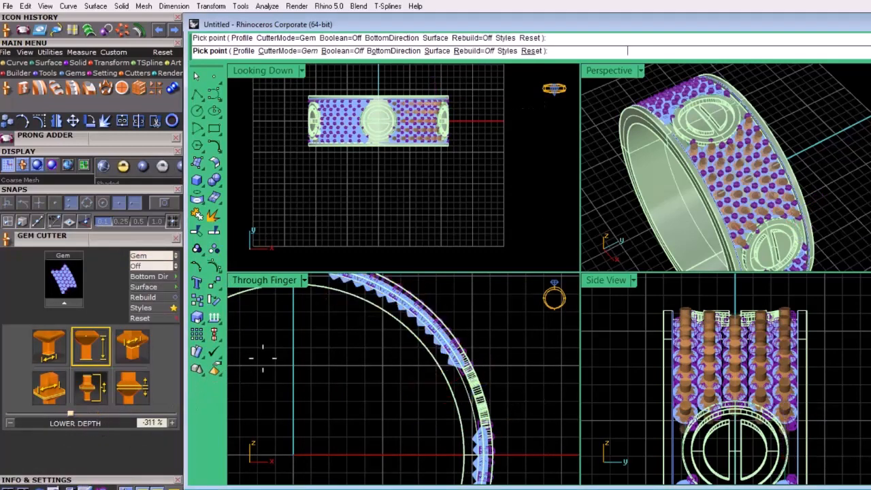
pyautogui.click(176, 238)
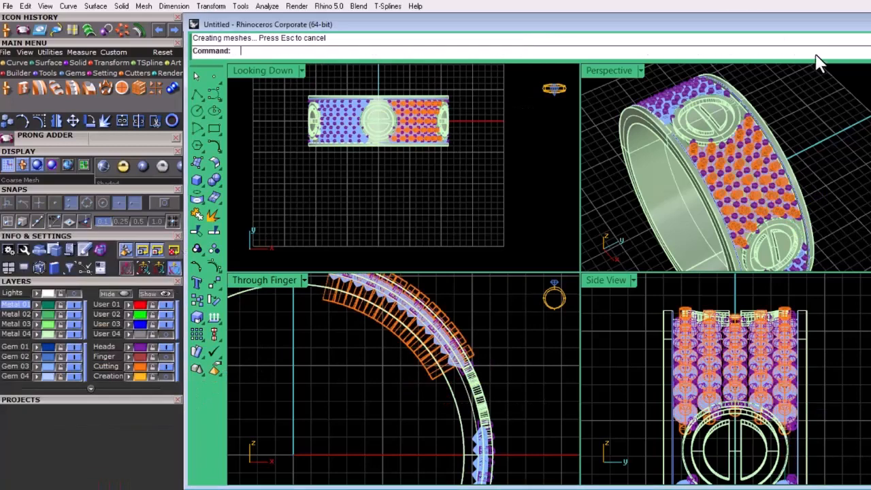
# Polar array the section's cutters around the origin 0 with 5 items over 360 degrees in the Through Finger view
pyautogui.scroll(-6, 371, 317)
pyautogui.click(129, 366)
pyautogui.doubleClick(237, 279)
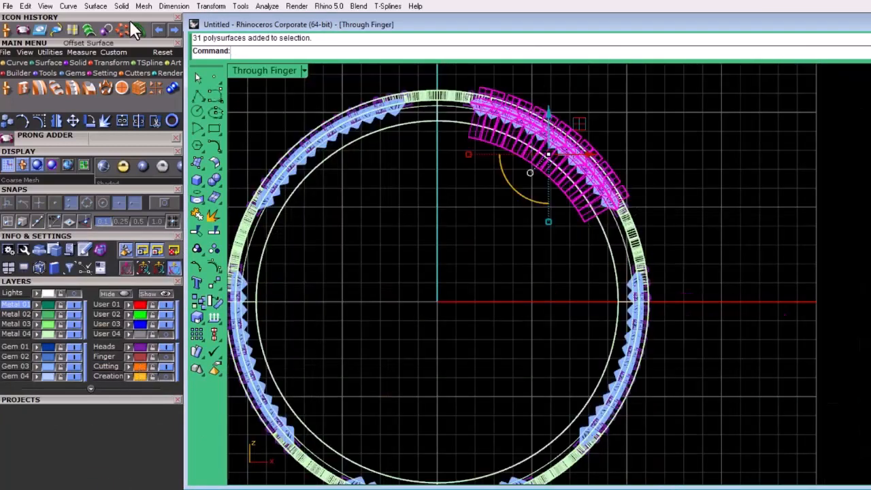
pyautogui.click(124, 29)
pyautogui.write('0')
pyautogui.press('Return')
pyautogui.press('Return')
pyautogui.press('Return')
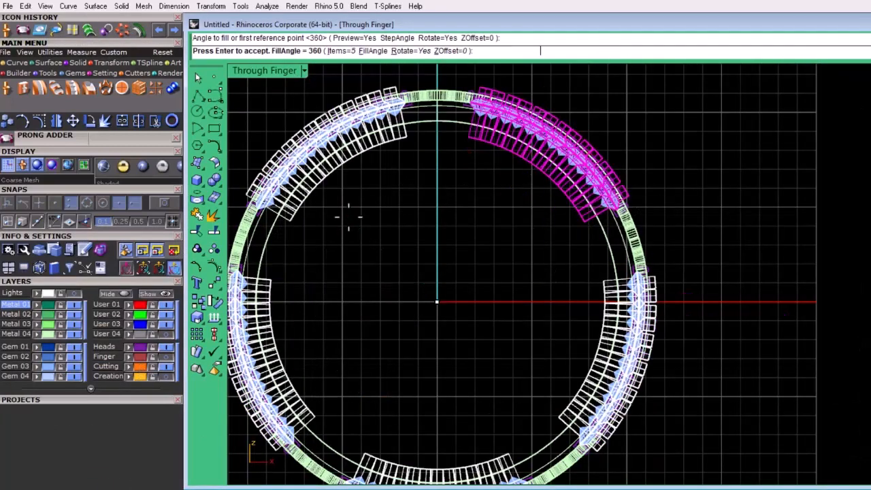
pyautogui.press('Return')
pyautogui.press('Return')
# Boolean-subtract the upper-right section's cutters from the Metal 04 ring body and the Heads prongs
pyautogui.write('bd')
pyautogui.press('Return')
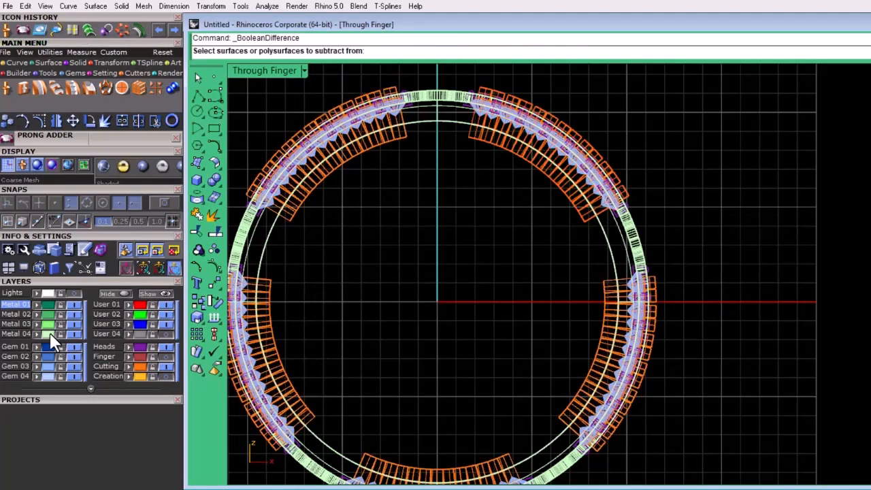
pyautogui.click(51, 332)
pyautogui.click(134, 347)
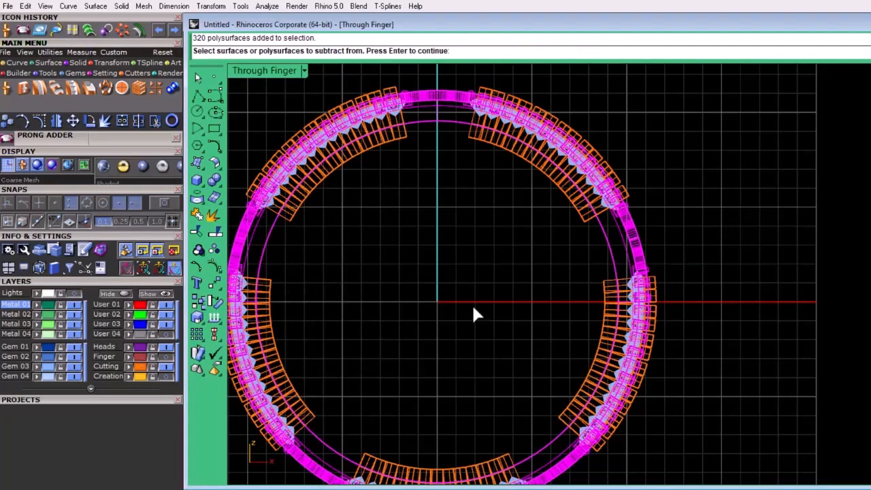
pyautogui.press('Return')
pyautogui.click(554, 185)
pyautogui.press('Return')
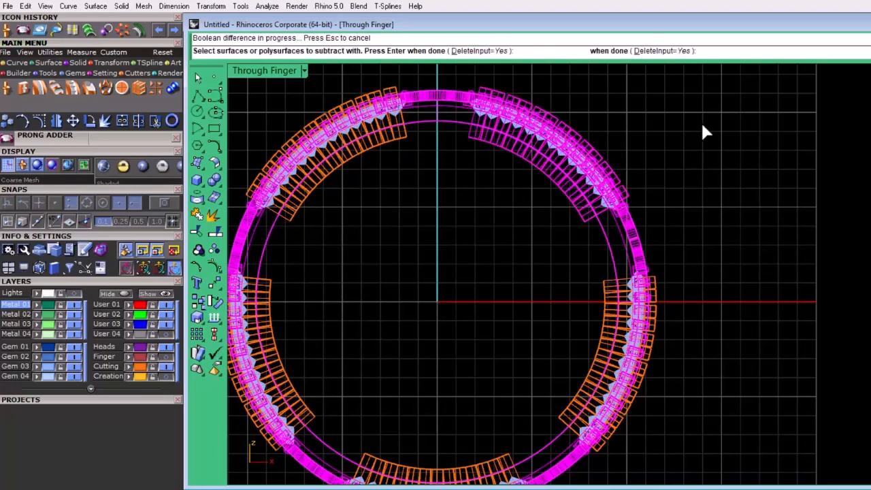
# Boolean-subtract the upper-left section's cutters from the ring body and prongs
pyautogui.press('Return')
pyautogui.click(255, 316)
pyautogui.press('Return')
pyautogui.click(371, 143)
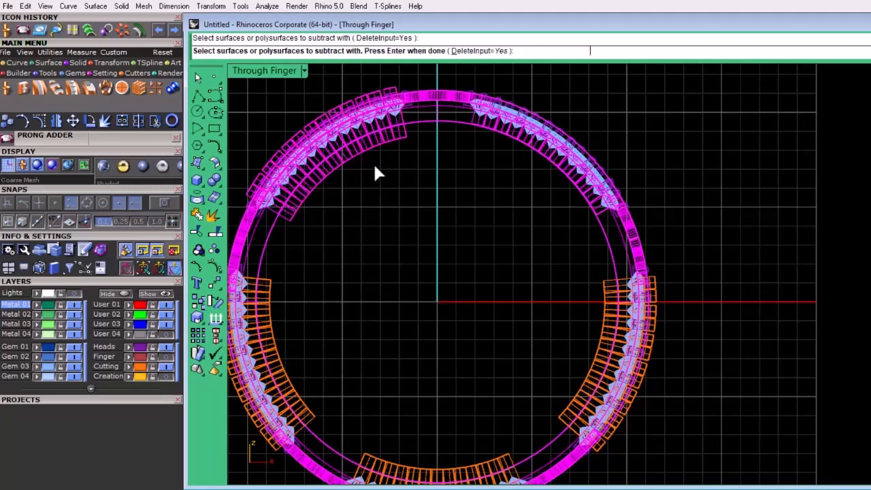
pyautogui.press('Return')
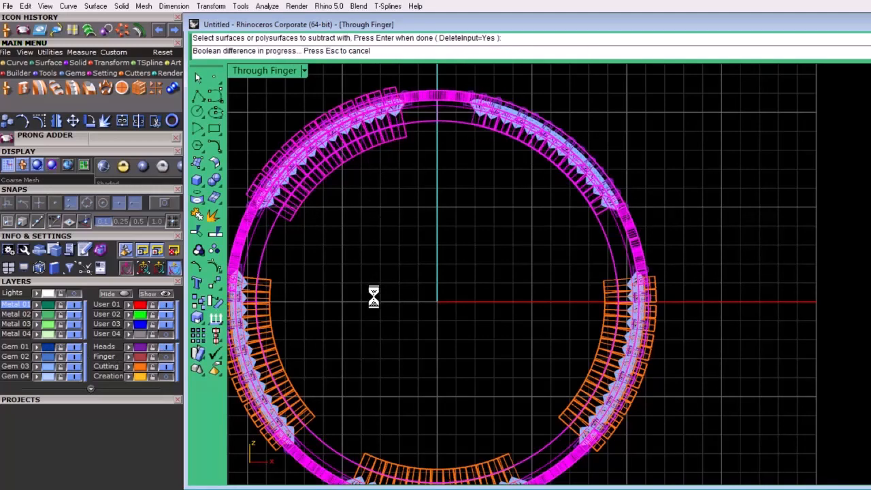
# Boolean-subtract the lower-left section's cutters from the ring body and prongs
pyautogui.press('Return')
pyautogui.click(247, 225)
pyautogui.press('Return')
pyautogui.click(262, 316)
pyautogui.press('Return')
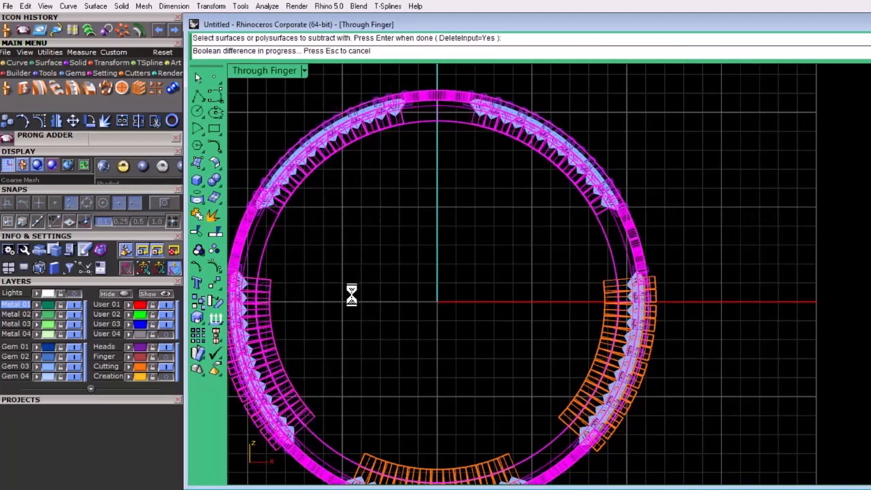
# Boolean-subtract the lower-right section's cutters from the ring body and prongs
pyautogui.press('Return')
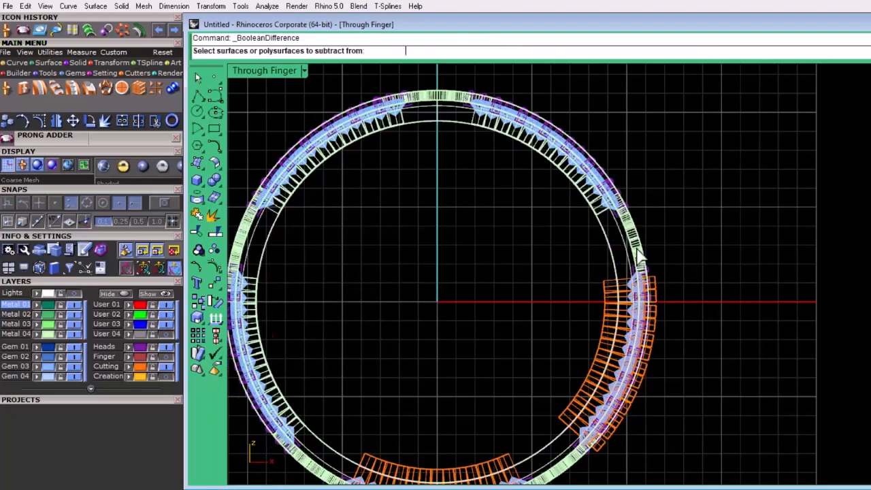
pyautogui.click(599, 291)
pyautogui.press('Return')
pyautogui.click(607, 289)
pyautogui.press('Return')
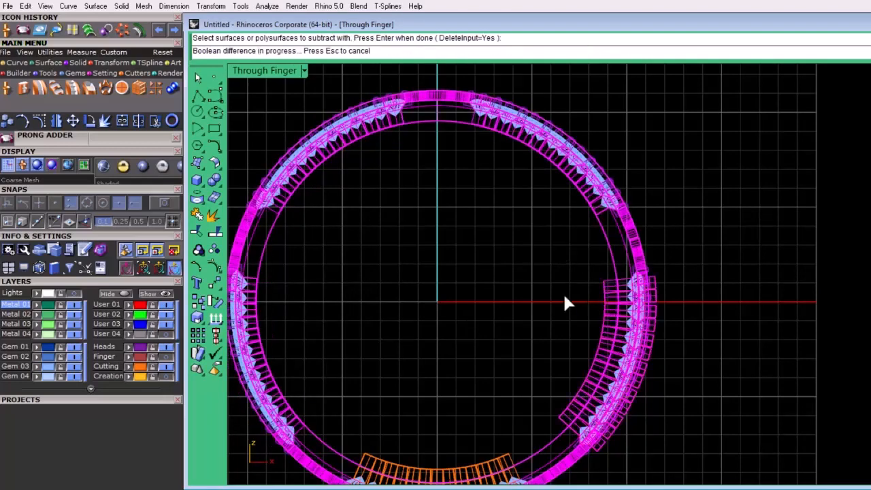
# Boolean-subtract the cutters at the bottom of the ring from the ring body and prongs
pyautogui.scroll(-6, 564, 295)
pyautogui.moveTo(549, 335); pyautogui.dragTo(544, 266, button='right')
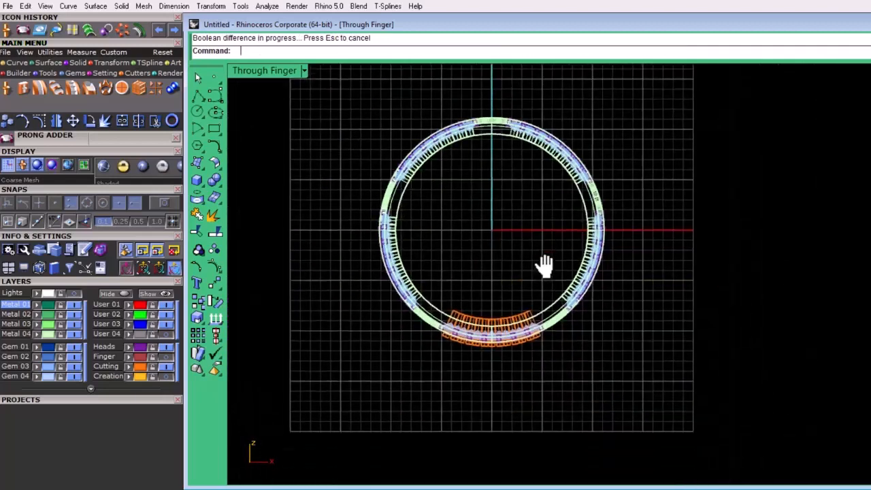
pyautogui.press('Return')
pyautogui.click(540, 313)
pyautogui.press('Return')
pyautogui.click(517, 314)
pyautogui.press('Return')
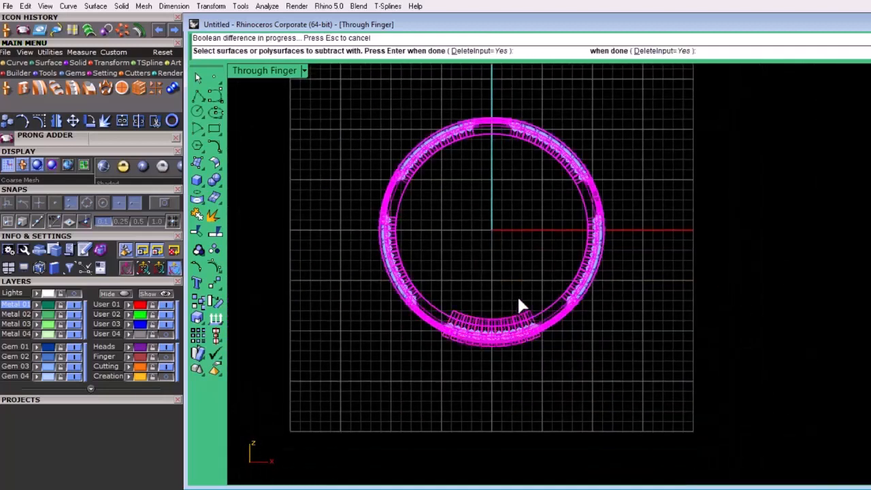
# Restore the four-view layout and move the prongs and ring body to the Metal 01 layer
pyautogui.doubleClick(272, 70)
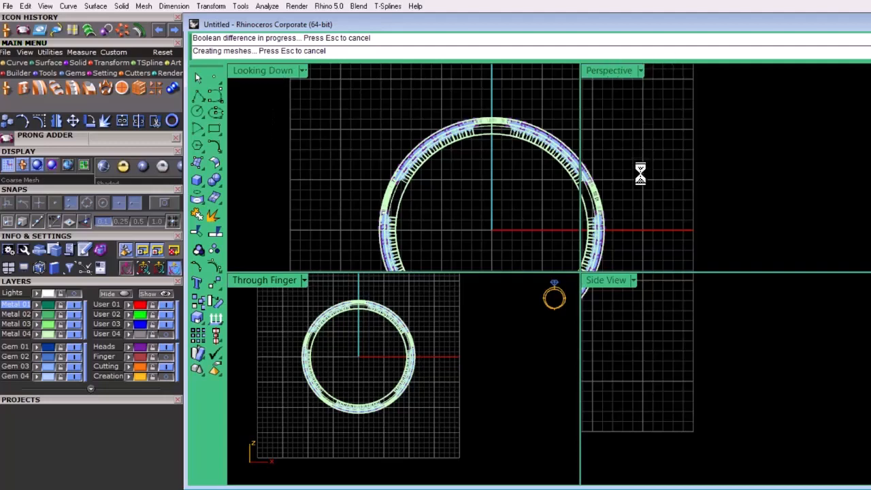
pyautogui.click(639, 70)
pyautogui.click(696, 275)
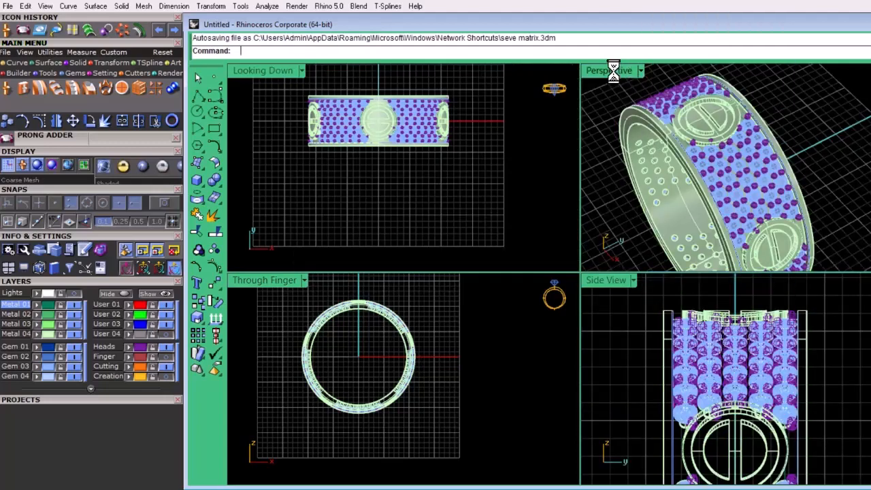
pyautogui.click(139, 347)
pyautogui.click(47, 333)
pyautogui.click(36, 304)
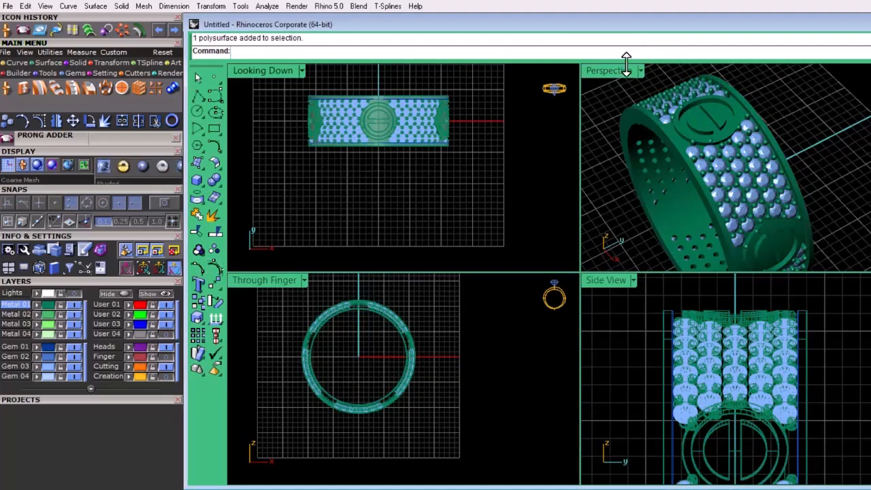
# Delete the surplus prong at the screw motif's edge beside the outer gem rows in the Perspective view
pyautogui.doubleClick(612, 70)
pyautogui.scroll(5, 663, 264)
pyautogui.scroll(4, 601, 308)
pyautogui.click(587, 213)
pyautogui.press('Delete')
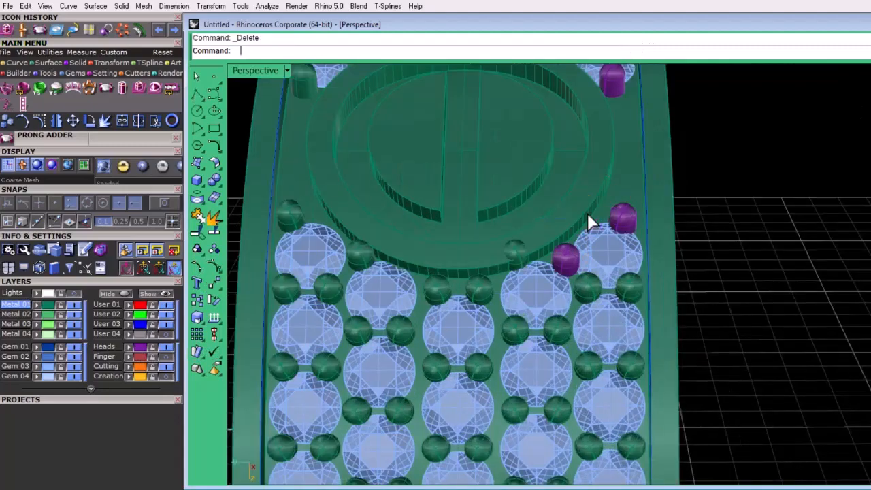
# Move the remaining prongs on the Heads layer to Metal 01 and hide the User 03 layer
pyautogui.scroll(-9, 648, 194)
pyautogui.click(135, 344)
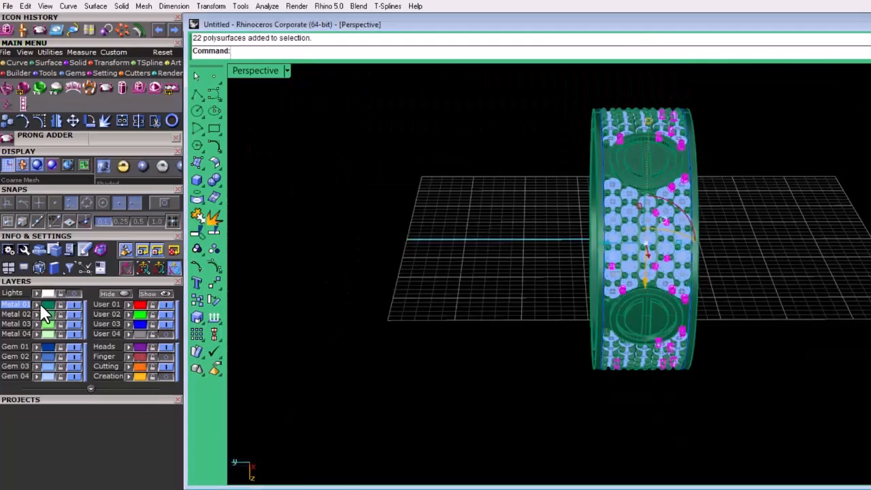
pyautogui.click(240, 224)
pyautogui.click(164, 323)
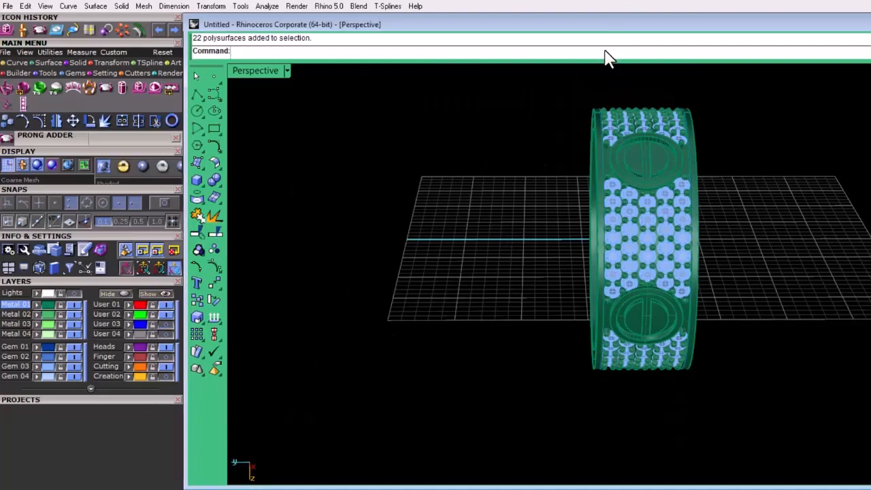
# Set the Perspective view's display mode to Machine and examine the ring's gem rows, motifs and inner holes
pyautogui.moveTo(558, 176); pyautogui.dragTo(714, 211, button='right')
pyautogui.scroll(9, 654, 277)
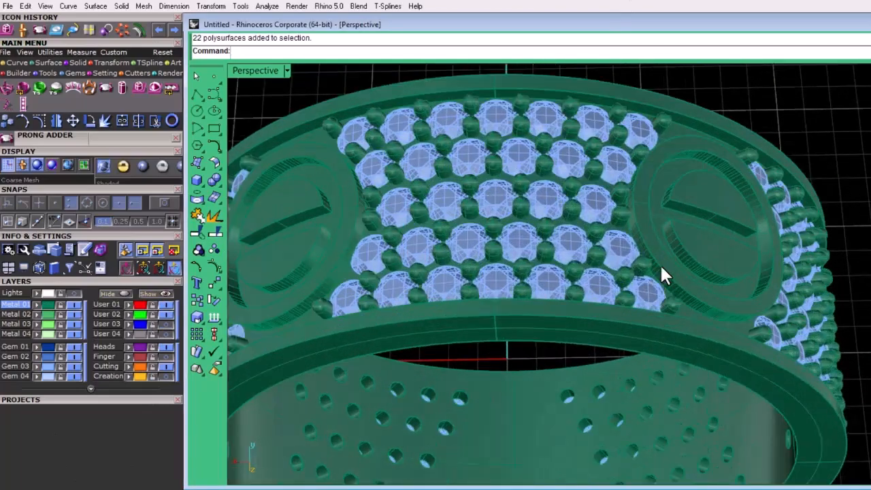
pyautogui.scroll(-6, 659, 264)
pyautogui.click(287, 70)
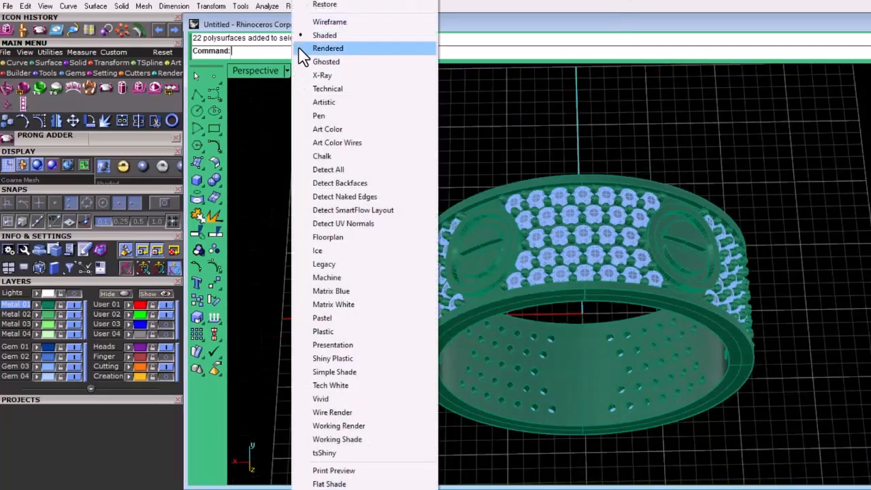
pyautogui.click(326, 277)
pyautogui.moveTo(548, 288); pyautogui.dragTo(261, 287, button='right')
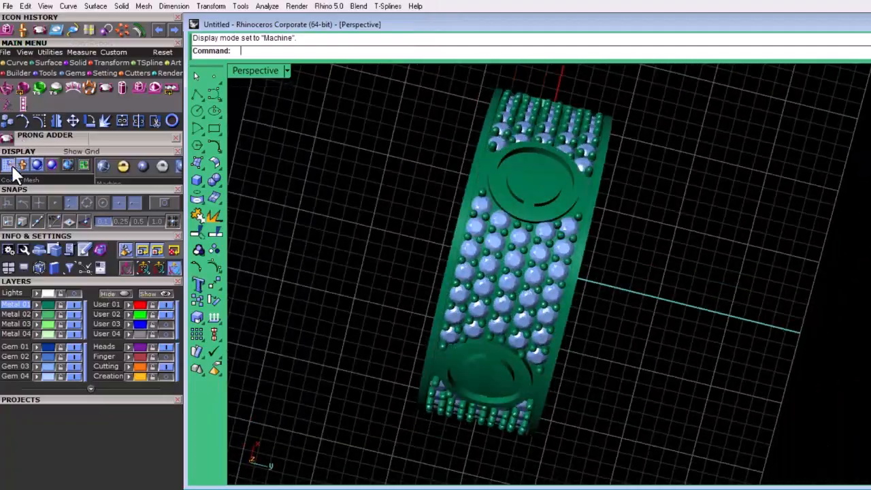
pyautogui.moveTo(388, 246); pyautogui.dragTo(564, 245, button='right')
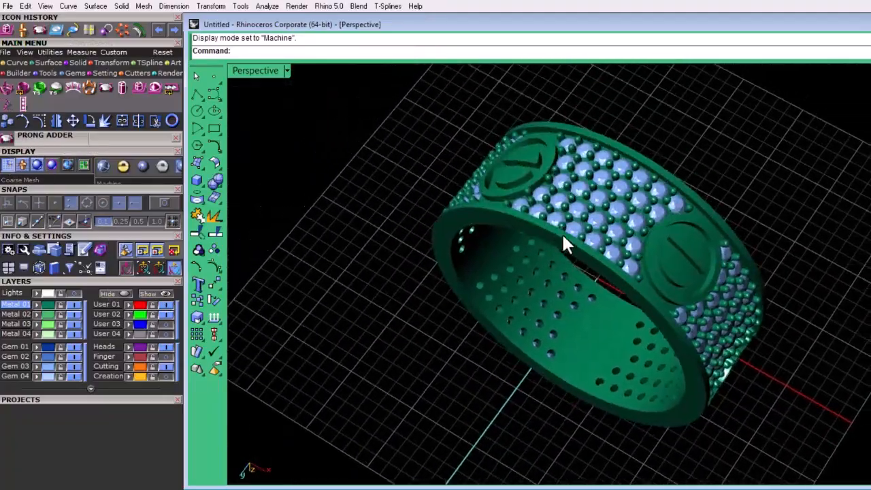